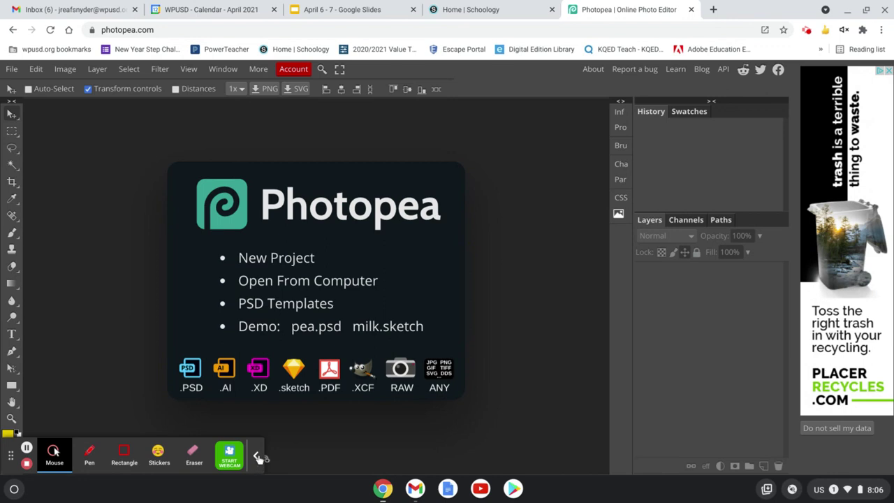
Create a new print project from the Letter preset in landscape orientation, 11 by 8.5 inches, with a white background.
left_click(257, 456)
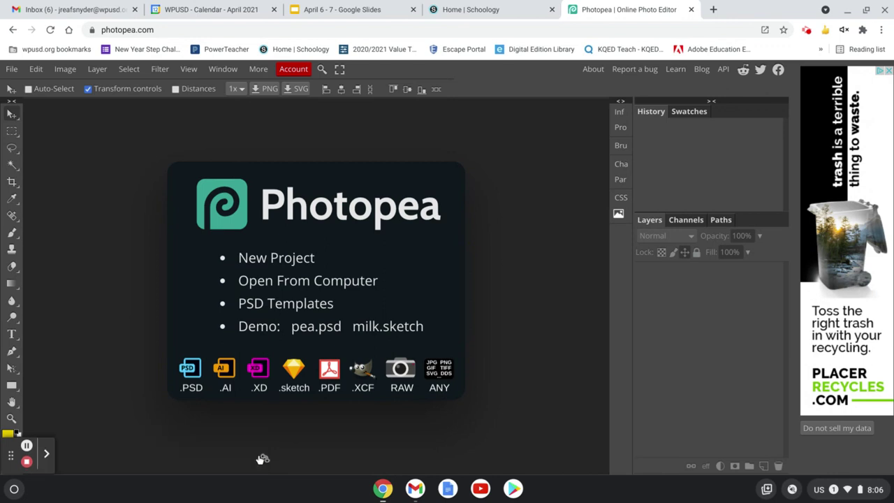
left_click(12, 70)
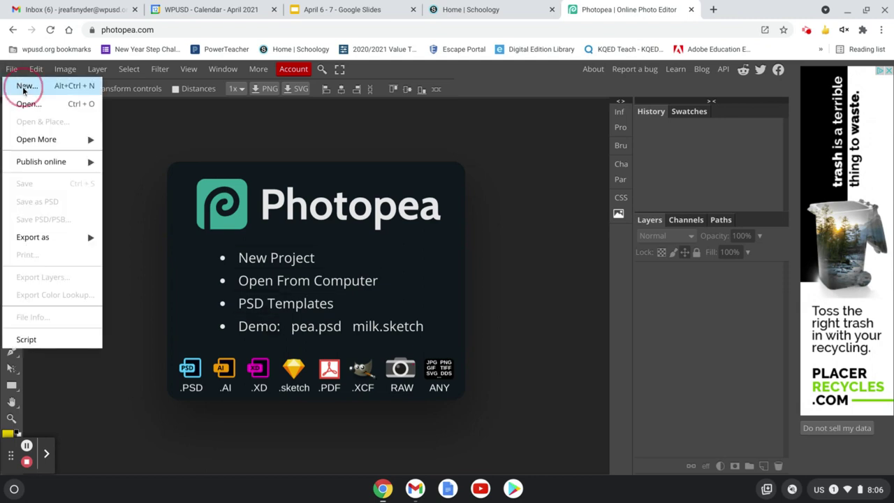
left_click(25, 87)
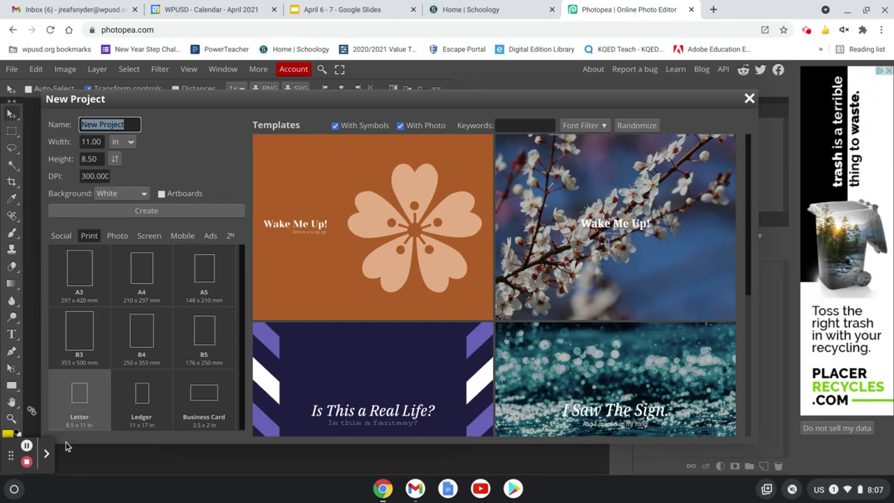
left_click(93, 408)
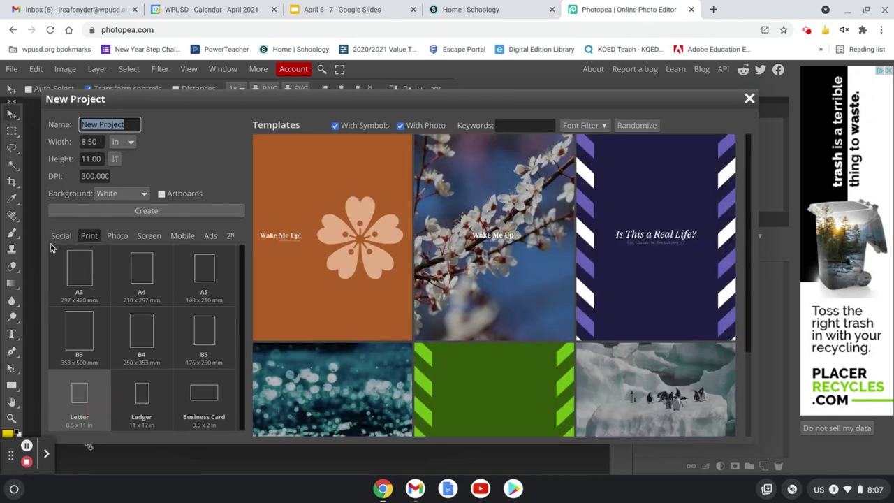
left_click(88, 236)
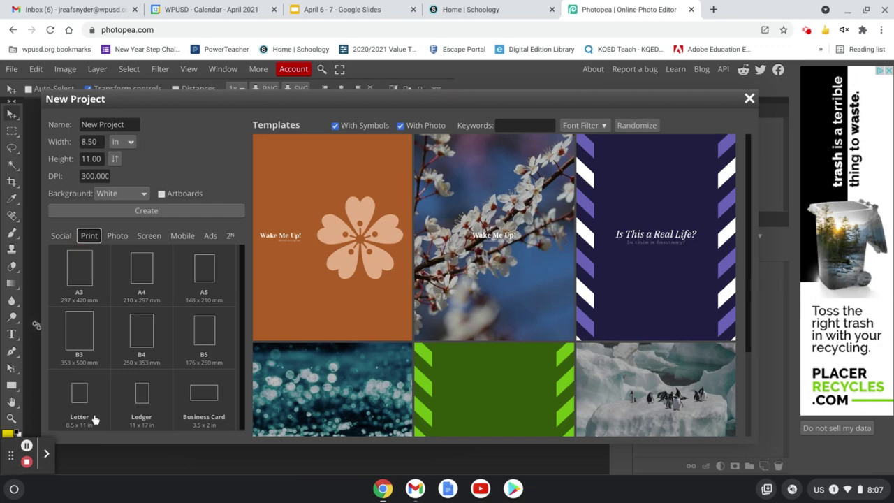
left_click(115, 160)
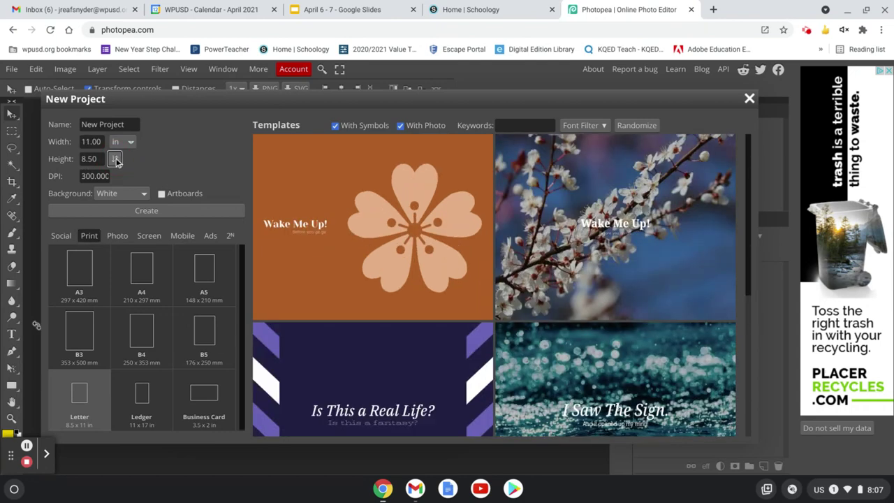
left_click(200, 214)
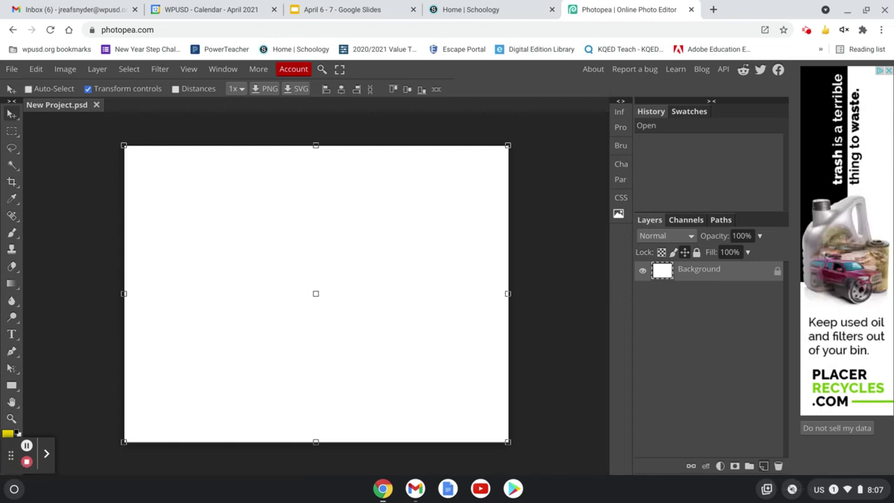
Add a new layer and draw a tall rectangular selection, about half the canvas width, from the upper middle to the canvas's bottom edge.
left_click(764, 466)
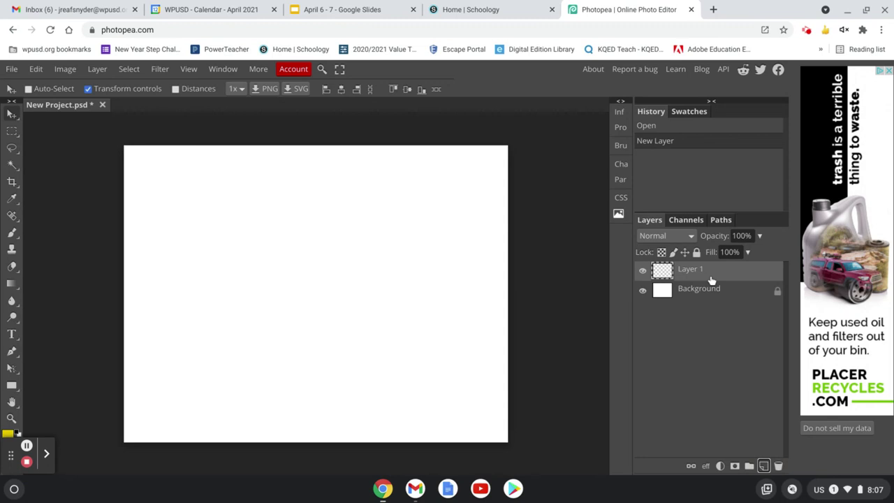
right_click(13, 136)
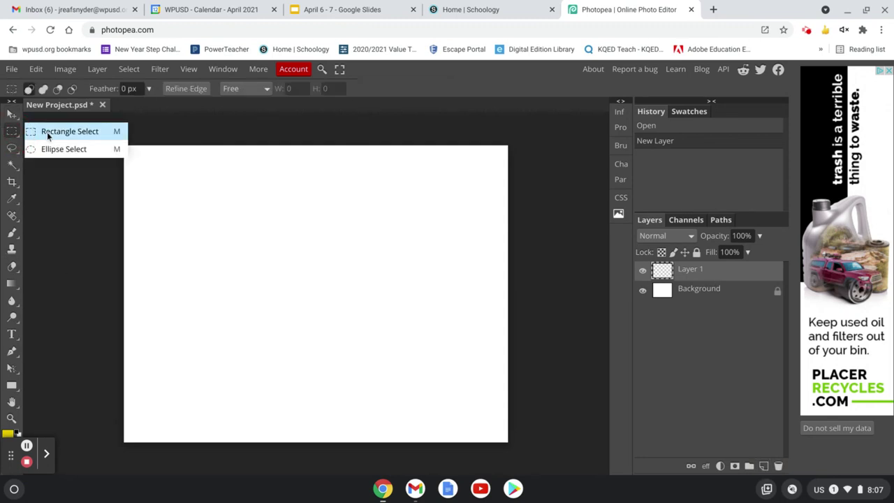
left_click(47, 132)
left_click_drag(228, 210, 413, 442)
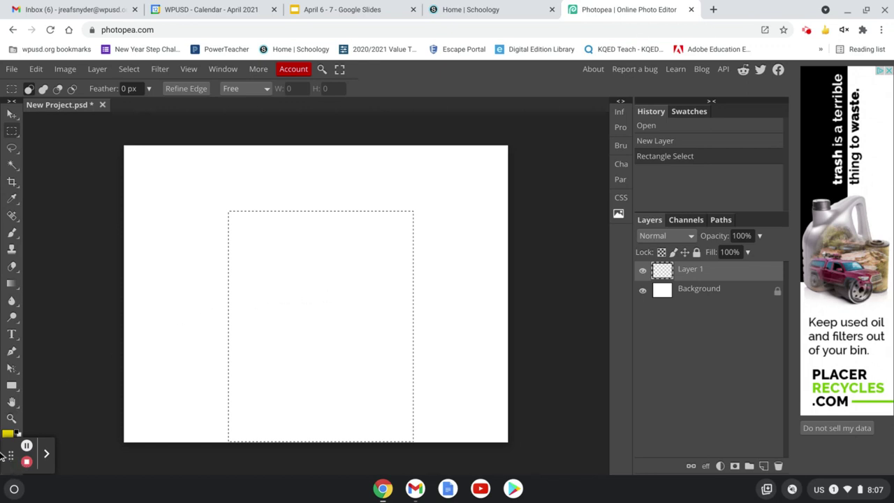
left_click_drag(18, 461, 849, 78)
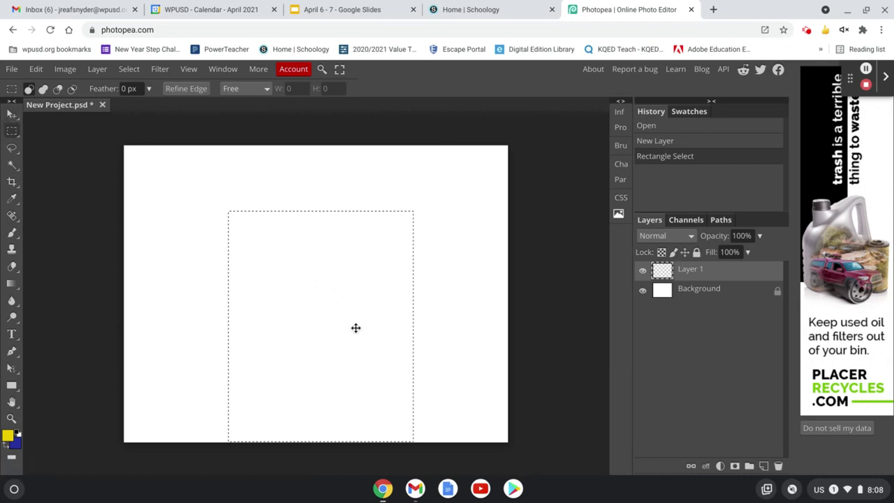
left_click(642, 290)
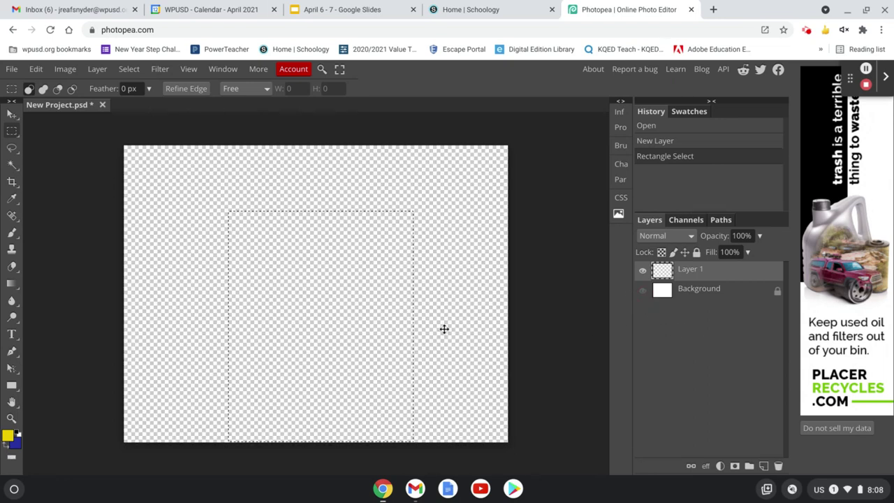
left_click(642, 290)
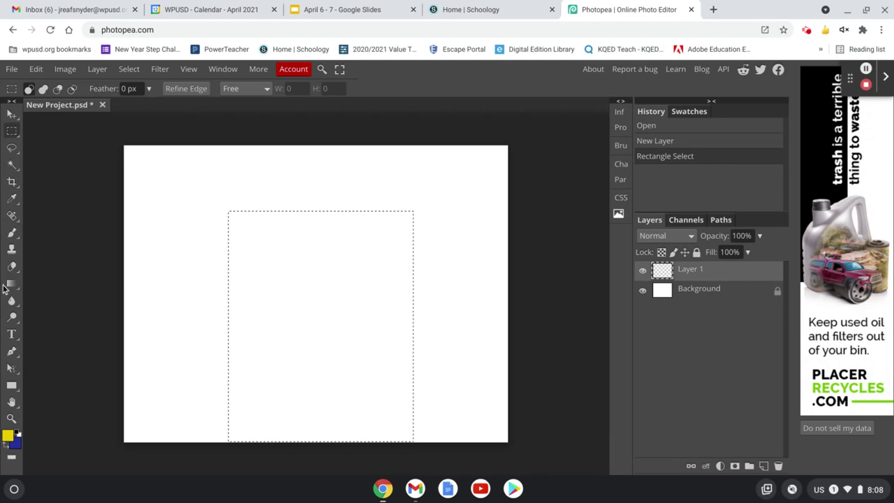
Set the foreground colour to white and fill the rectangular selection on Layer 1 with the Paint Bucket, checking it with the background hidden.
left_click(18, 433)
mouse_move(11, 283)
left_mouse_down()
mouse_move(24, 299)
mouse_move(75, 309)
left_mouse_up()
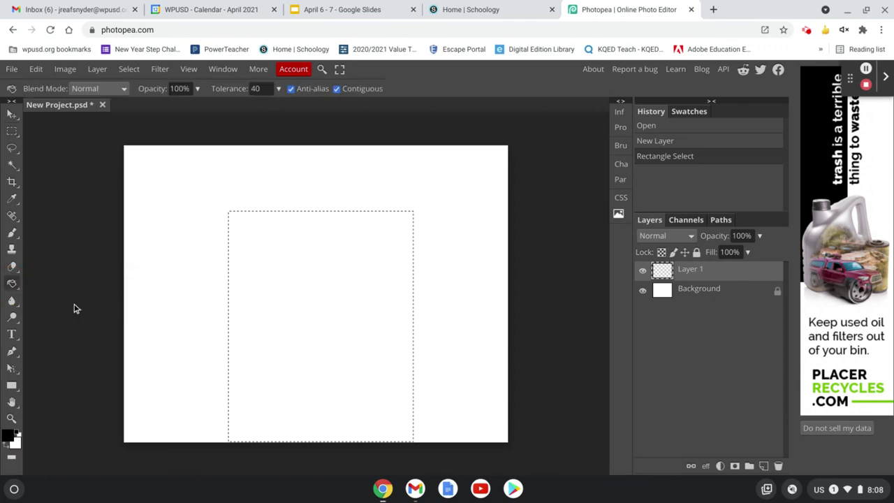
left_click(8, 441)
left_click(5, 445)
left_click(16, 434)
left_click(314, 282)
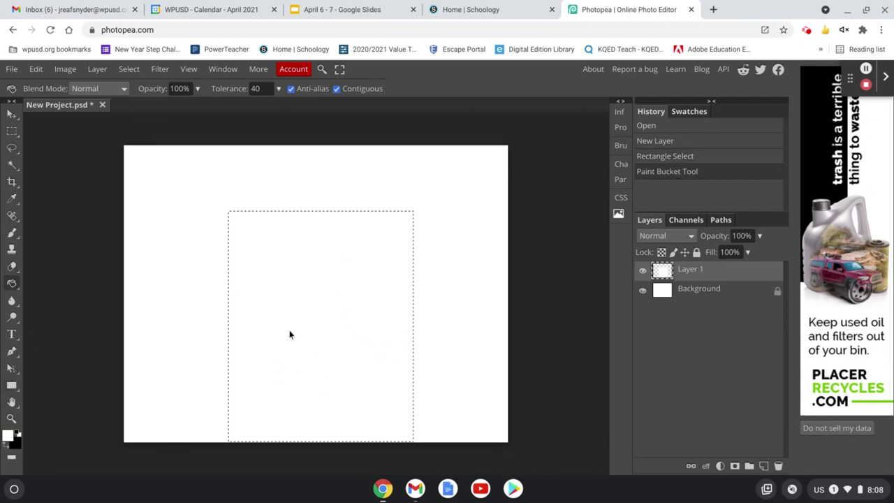
left_click(642, 290)
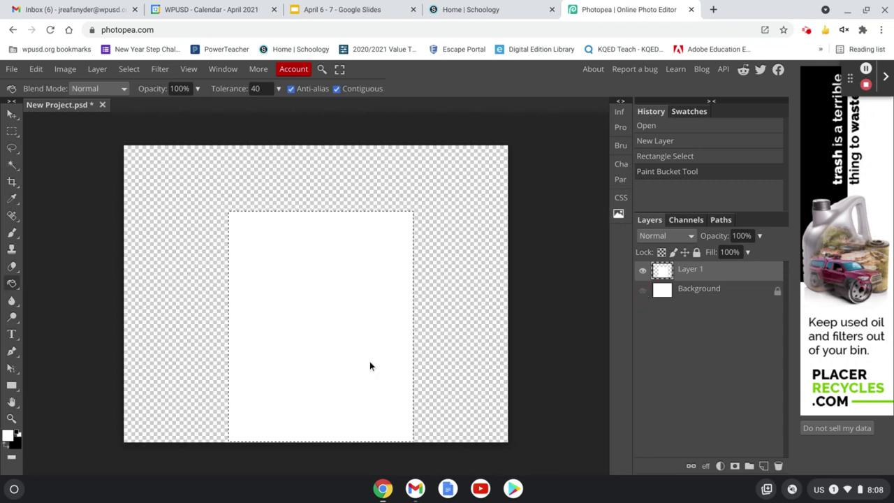
left_click(642, 290)
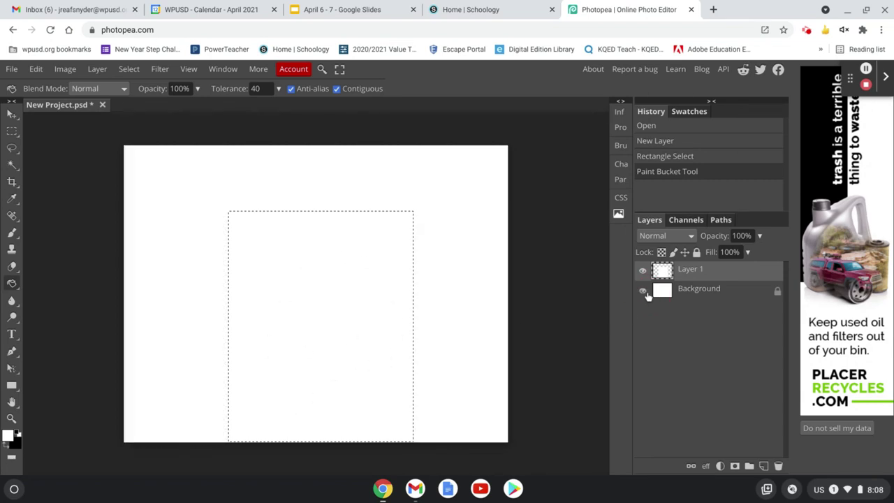
Render black-and-white Clouds inside the rectangular selection on Layer 1.
left_click(159, 73)
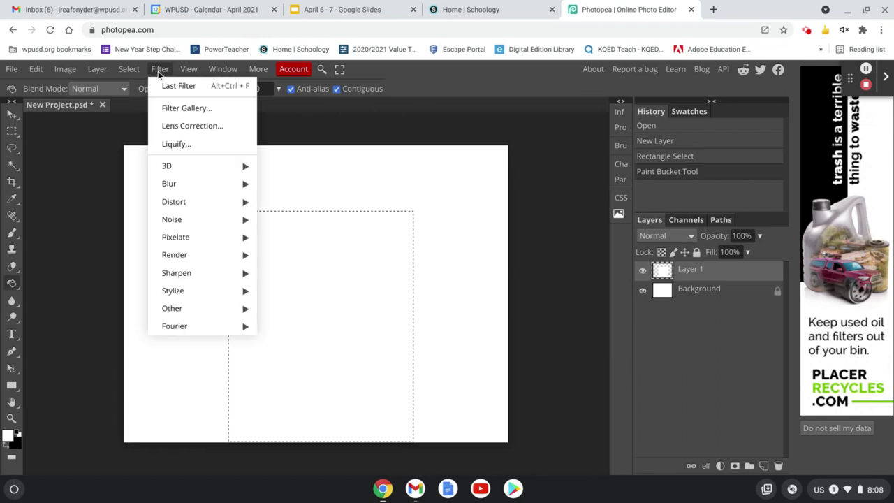
left_click(196, 263)
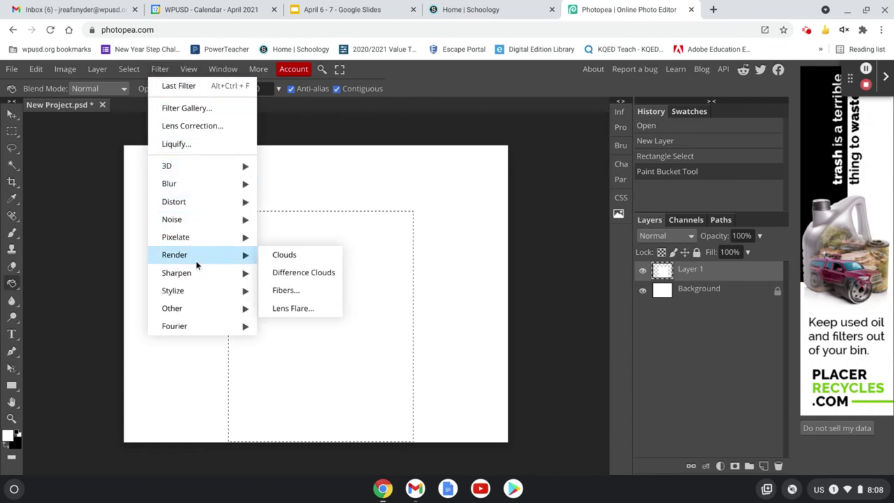
left_click(286, 255)
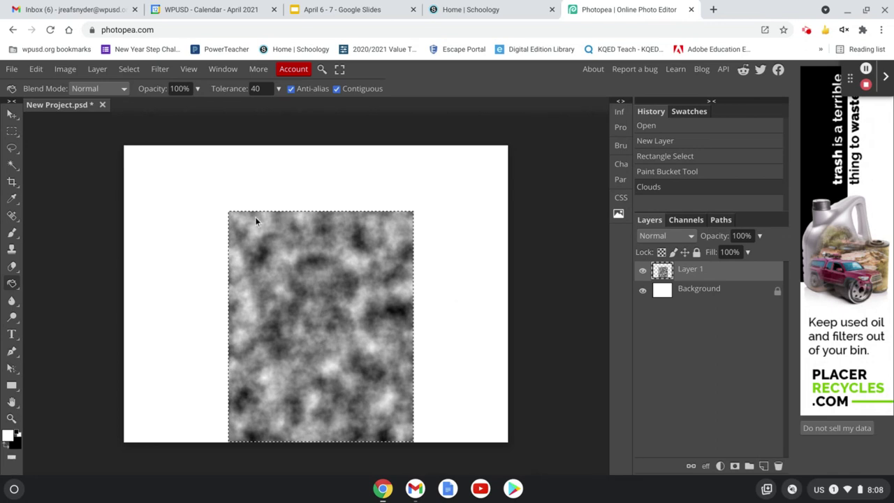
Apply an Emboss filter to the cloud-filled rectangle with a height of 8 px.
left_click(160, 70)
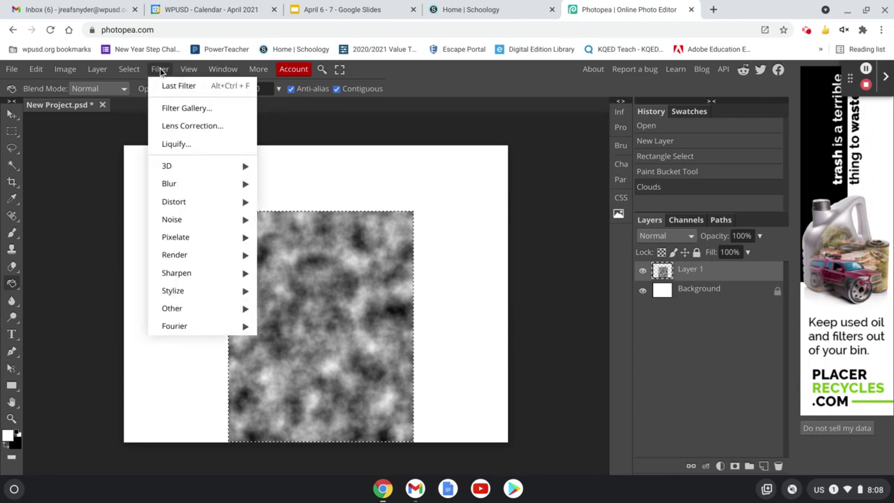
mouse_move(194, 291)
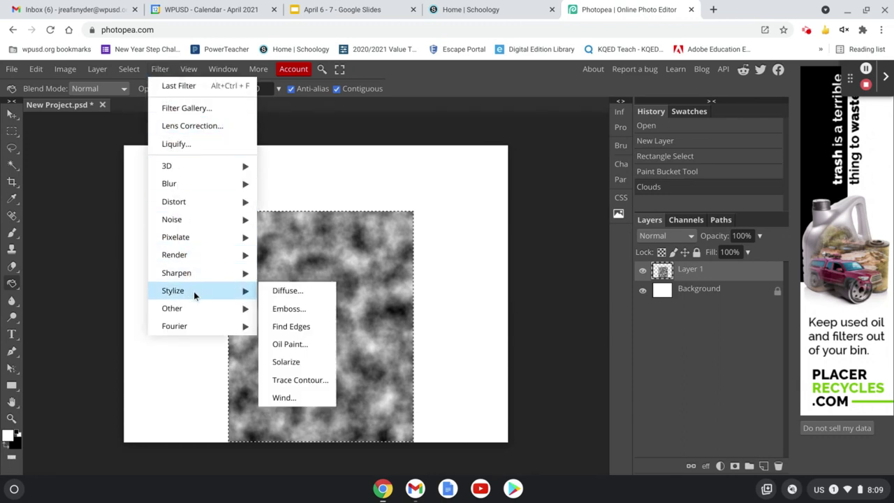
left_click(287, 314)
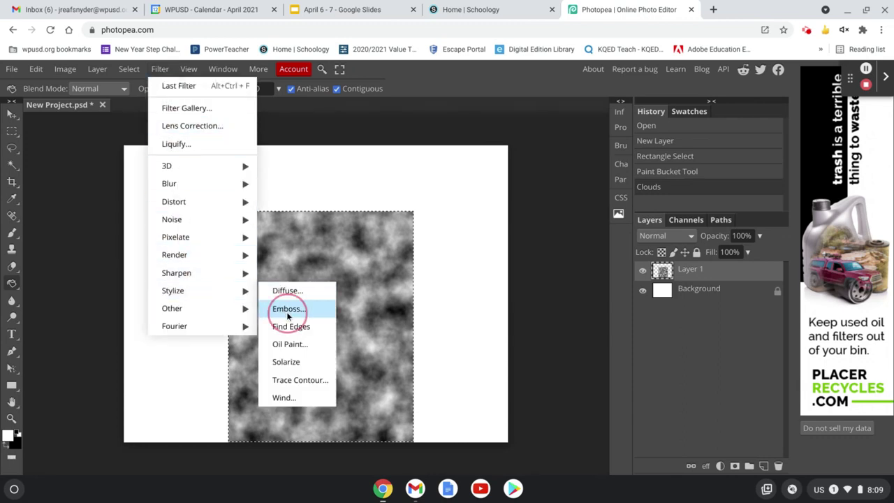
left_click_drag(214, 160, 613, 169)
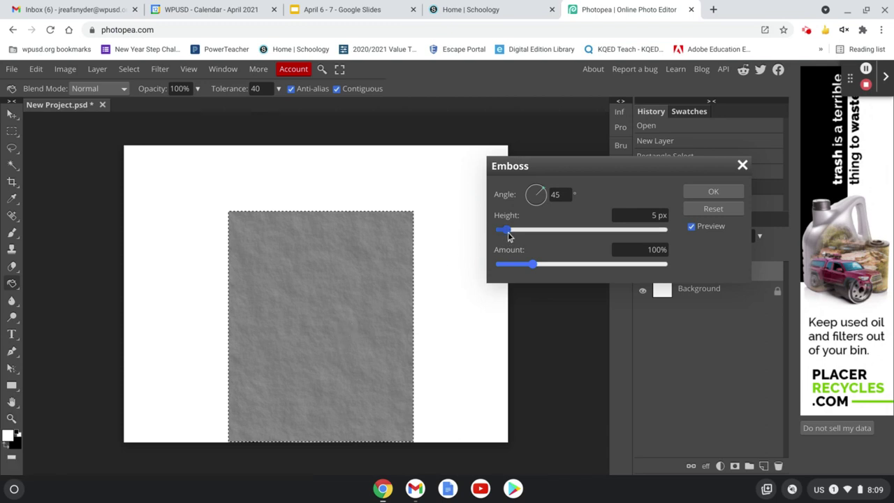
mouse_move(509, 236)
left_mouse_down()
mouse_move(517, 231)
mouse_move(512, 238)
left_mouse_up()
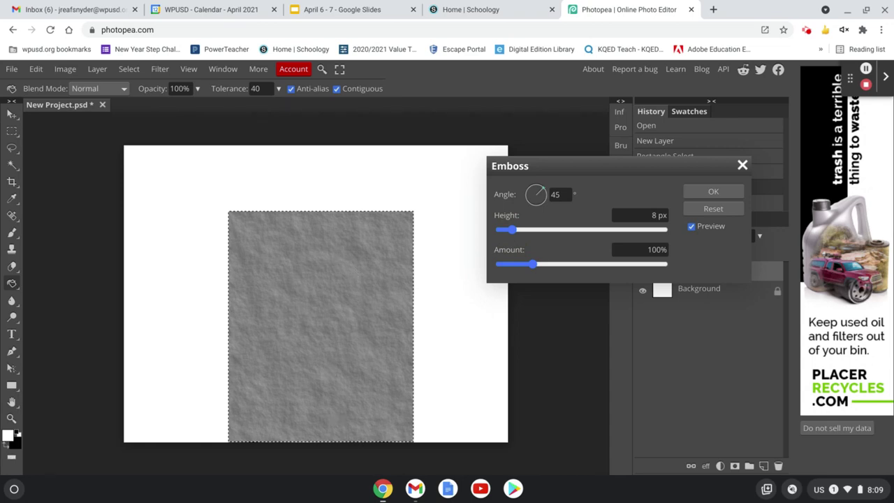
left_click(712, 194)
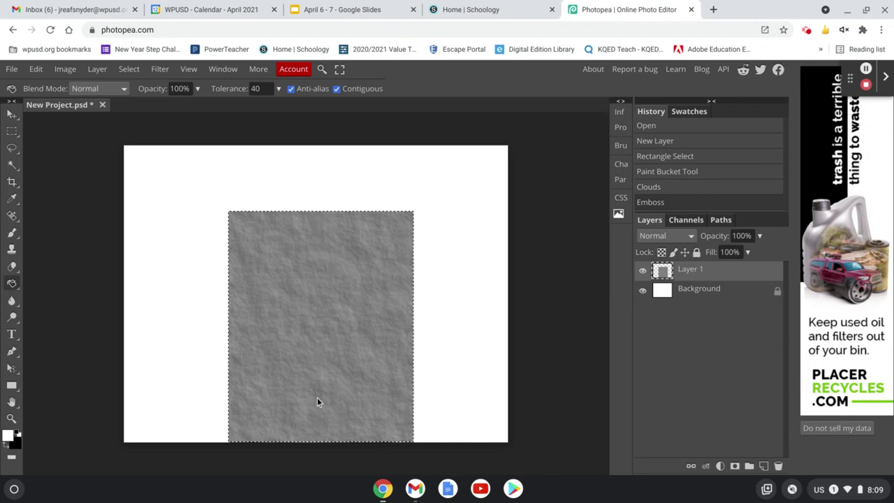
Select the left half of the embossed rectangle and copy it to a new layer, checking the copy with Layer 1 hidden.
left_click(9, 133)
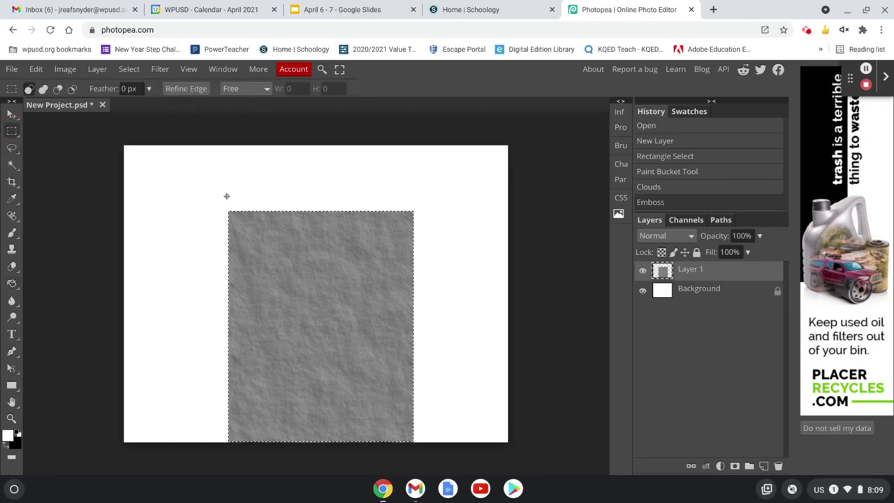
left_click_drag(223, 200, 324, 460)
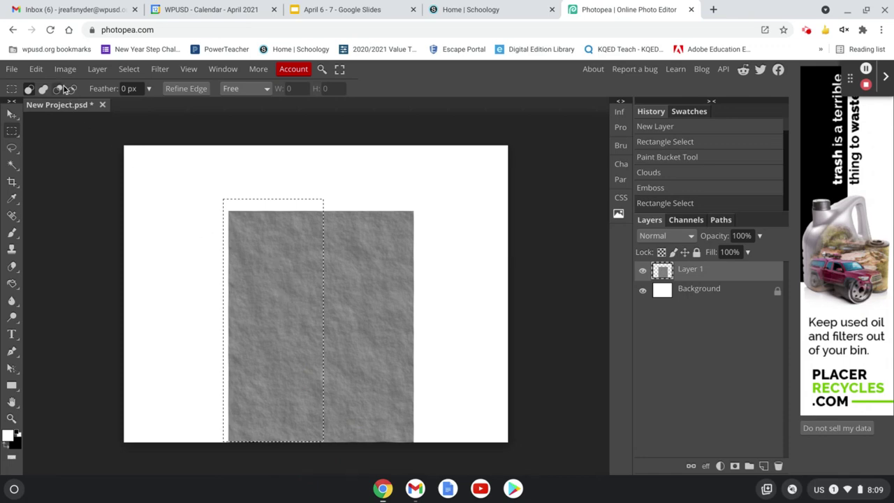
left_click(97, 70)
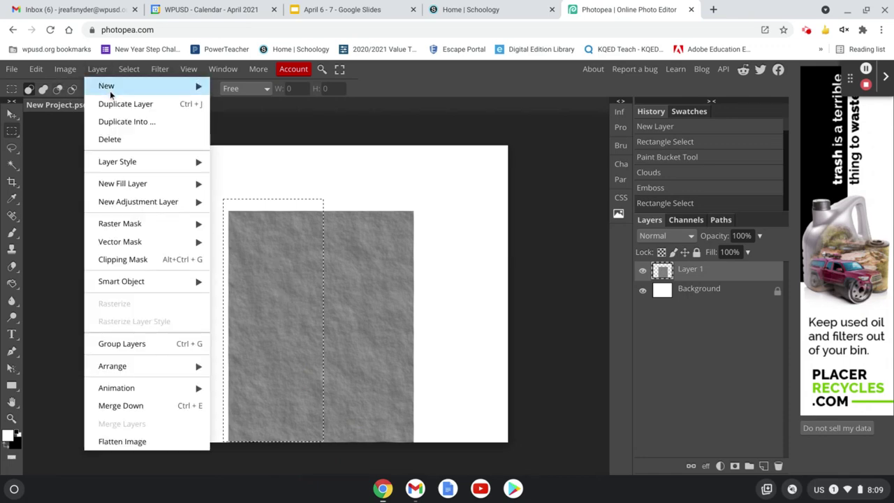
mouse_move(110, 90)
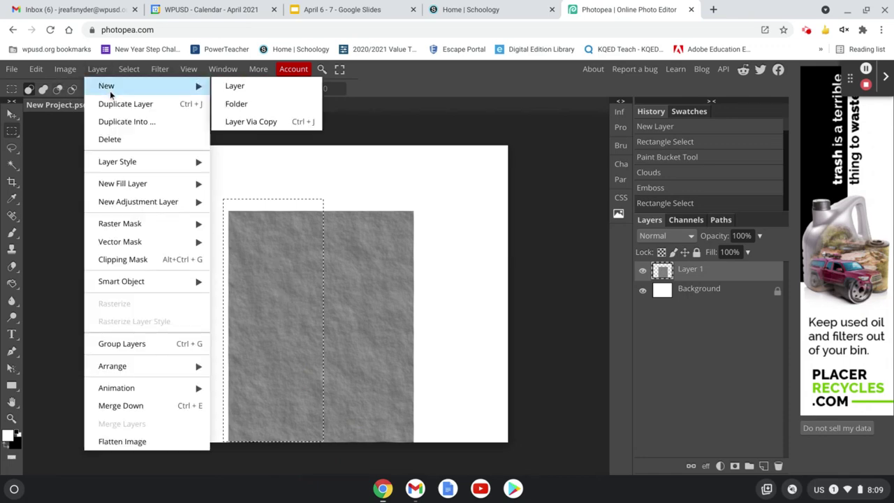
left_click(251, 121)
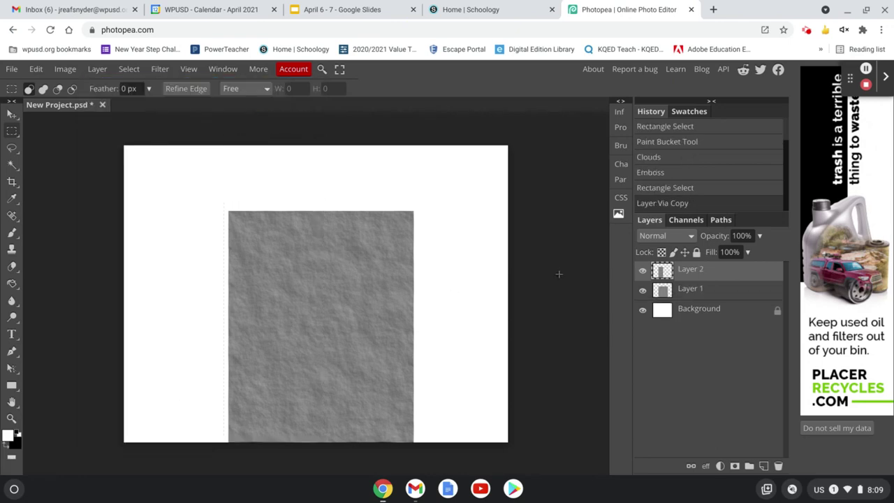
left_click(642, 290)
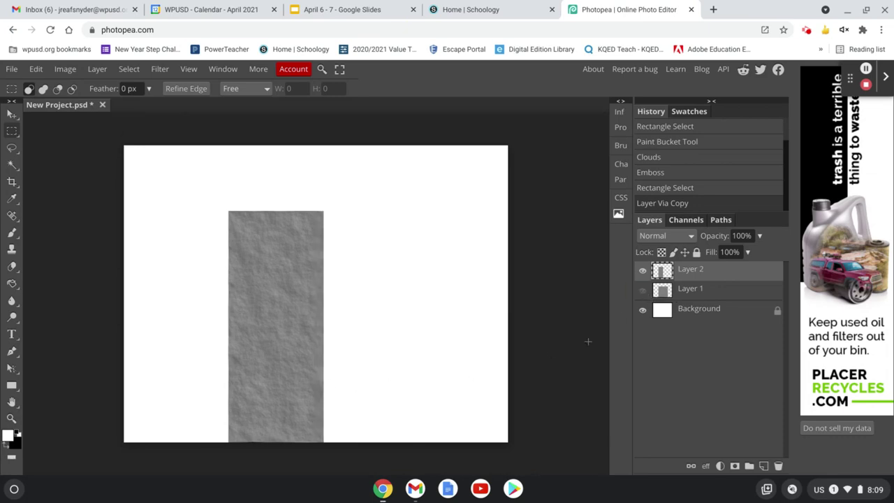
left_click(643, 290)
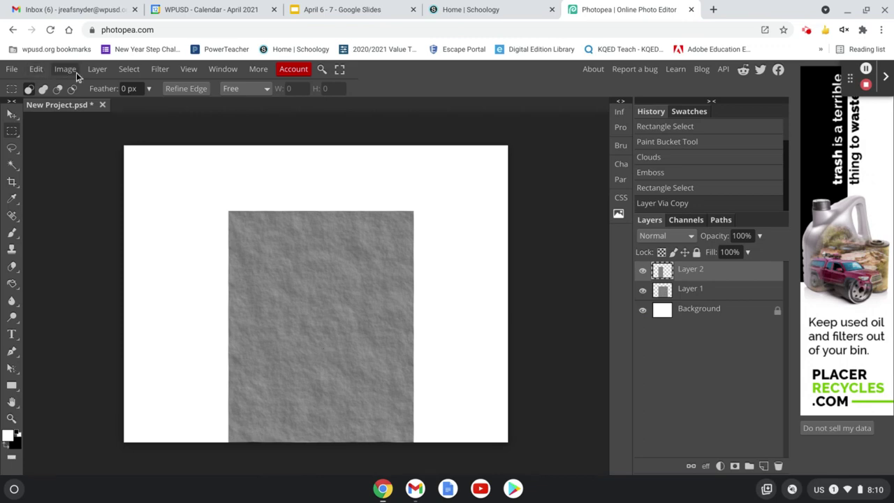
Flip the left-half copy on Layer 2 horizontally.
left_click(36, 69)
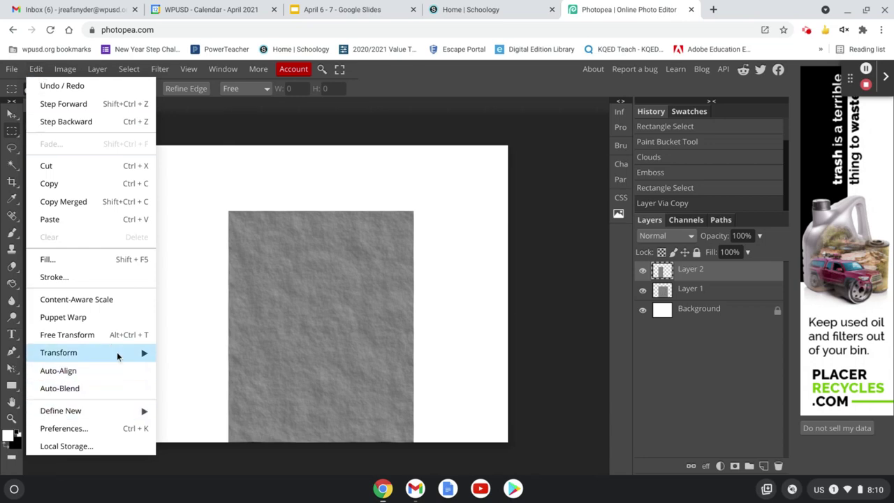
mouse_move(117, 355)
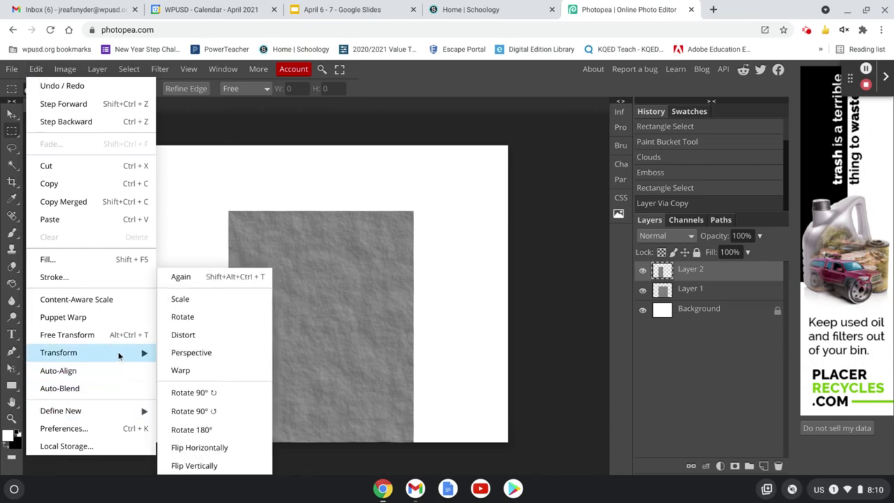
left_click(239, 448)
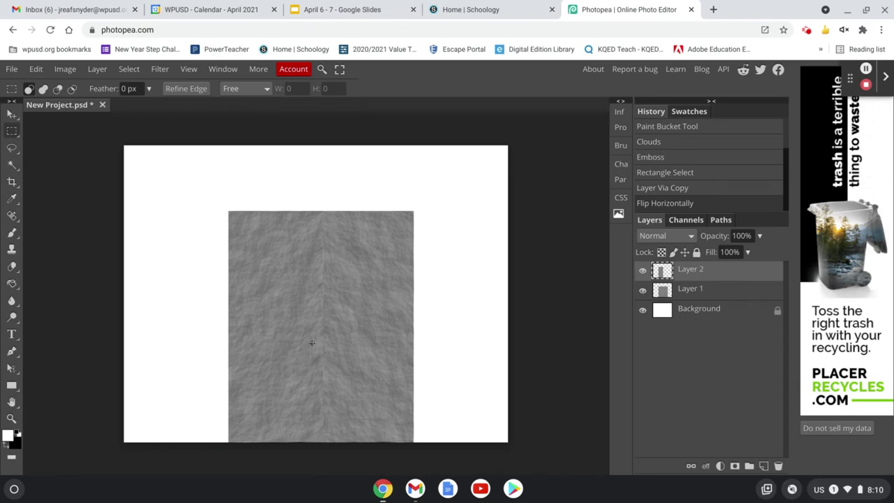
Select a narrow vertical strip along the centre seam of the rectangle, clear it from Layer 2 and deselect.
scroll(312, 342, "up", 3)
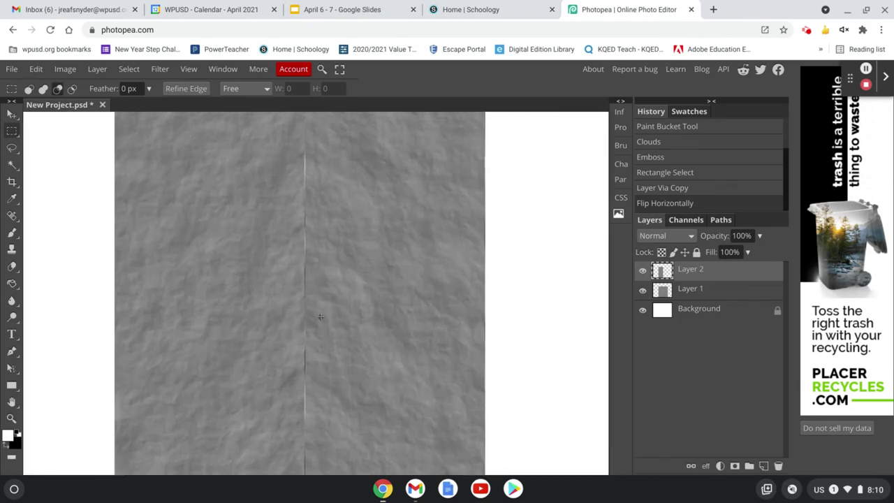
scroll(313, 315, "down", 3)
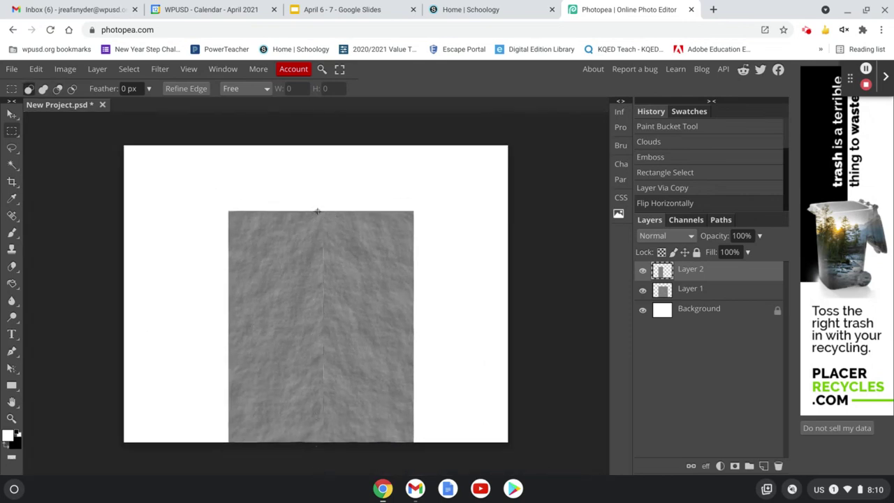
left_click_drag(323, 202, 340, 453)
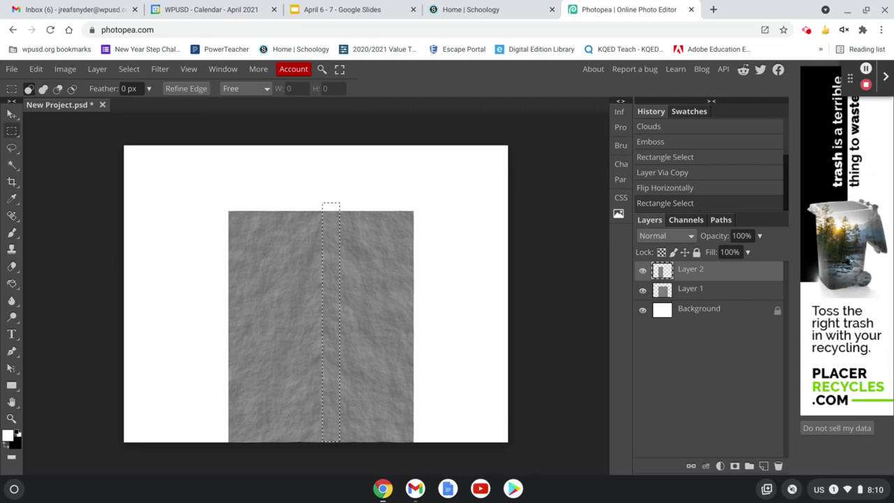
key("ctrl+plus")
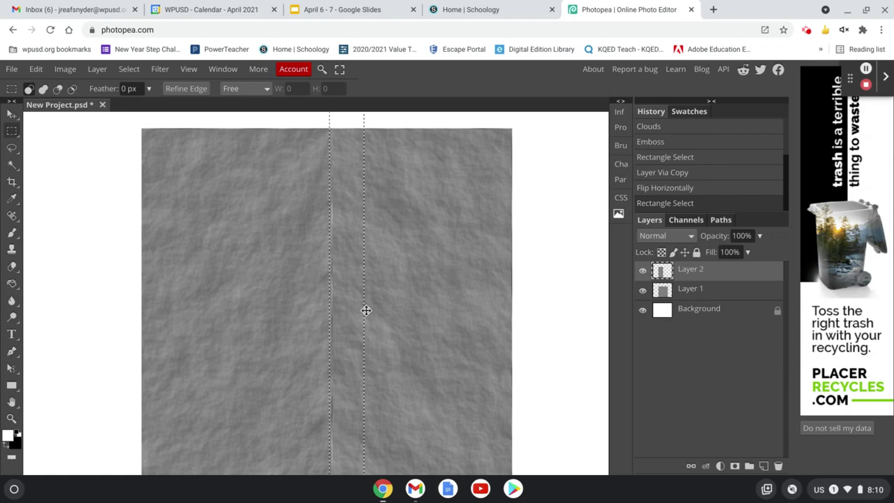
key("Delete")
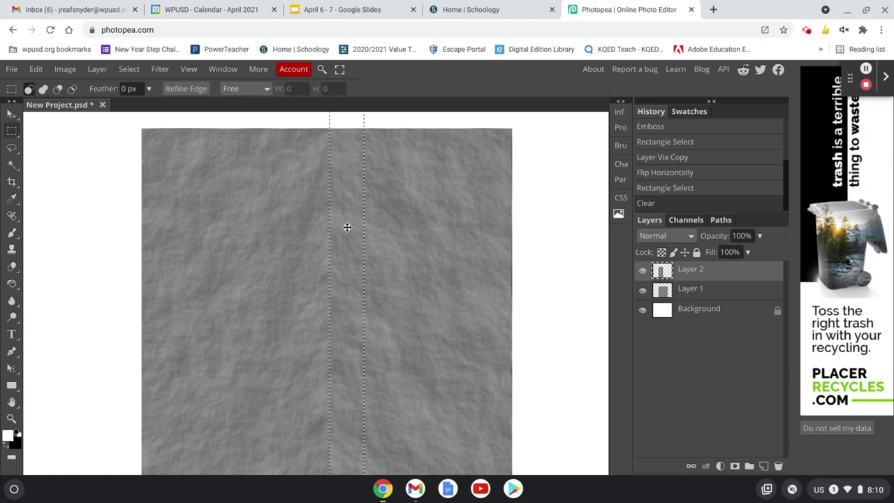
key("ctrl+minus")
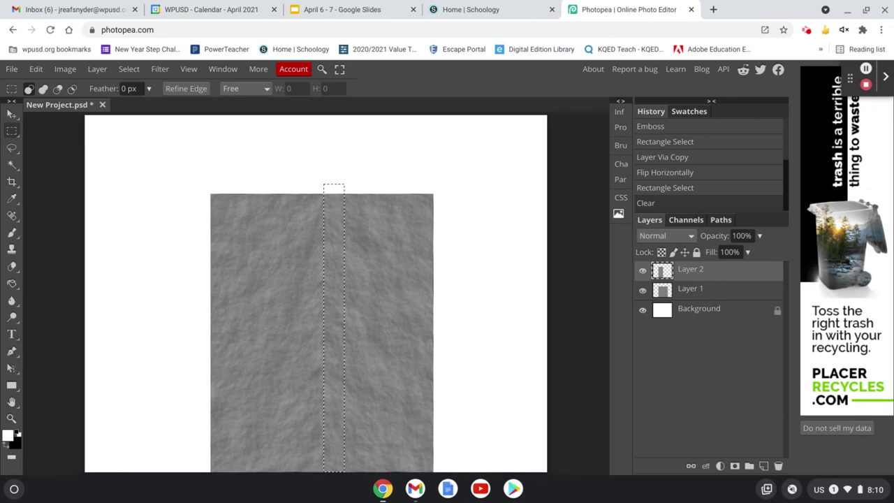
left_click(130, 72)
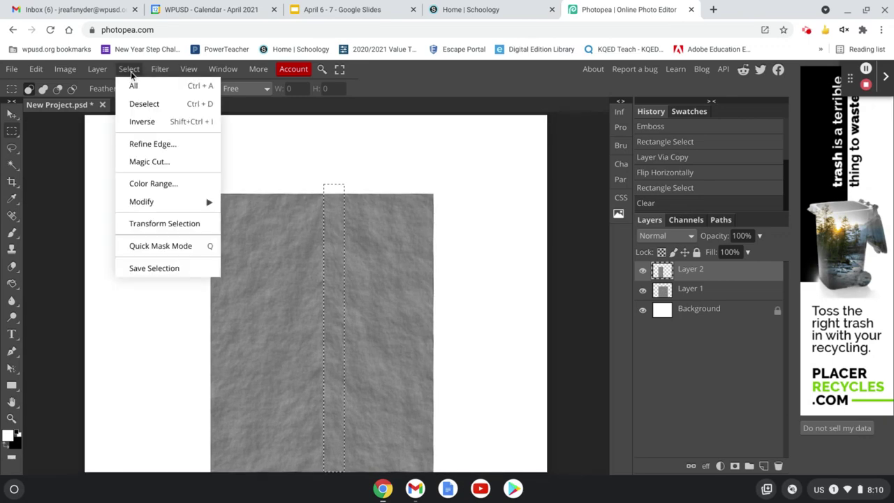
left_click(144, 103)
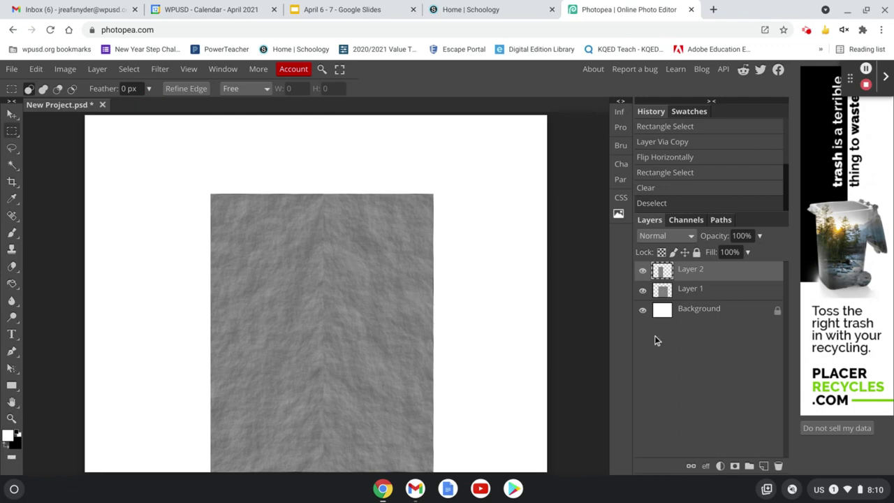
Add a drop shadow to Layer 2 with a 141° angle, 2 px distance, 4 px size and slightly reduced opacity.
left_click(706, 466)
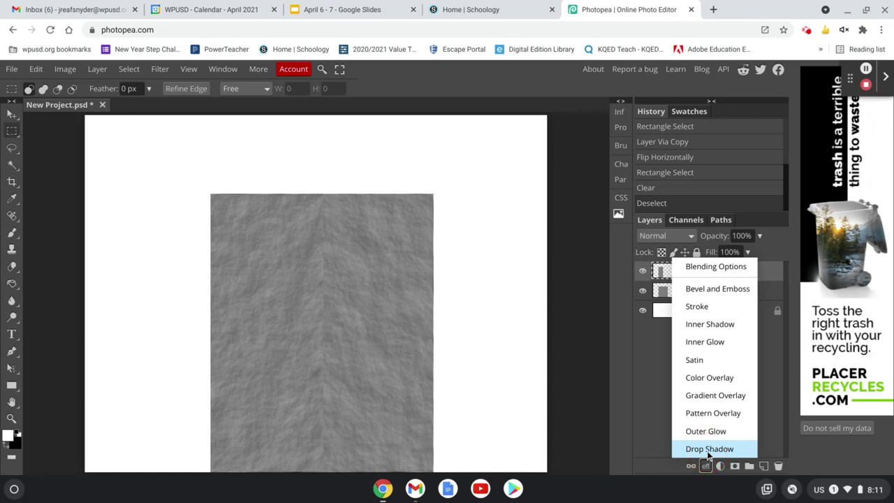
left_click(709, 454)
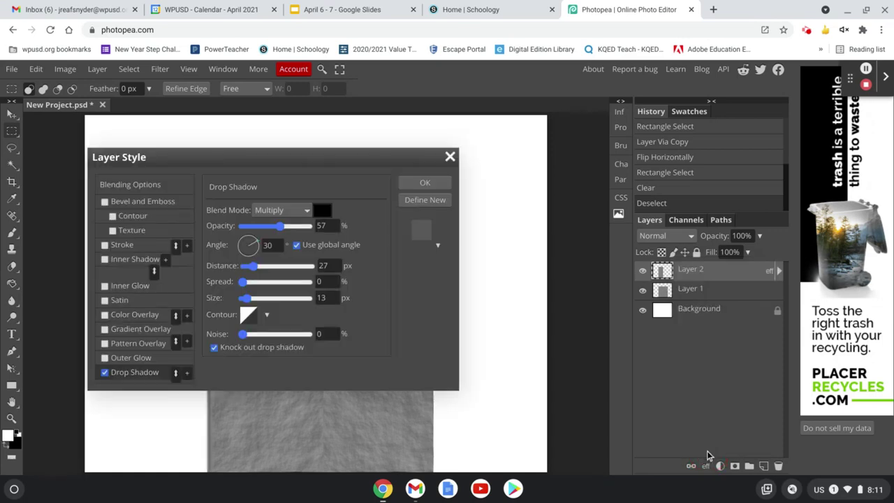
left_click_drag(292, 160, 650, 155)
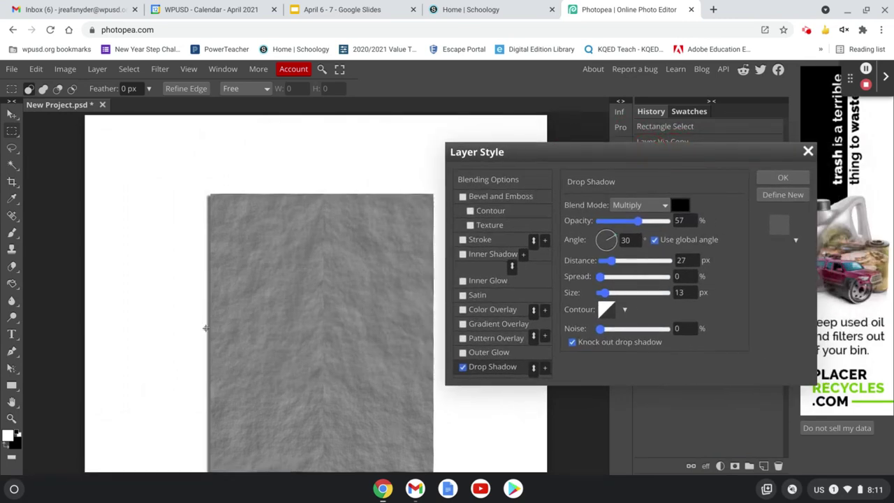
left_click(601, 236)
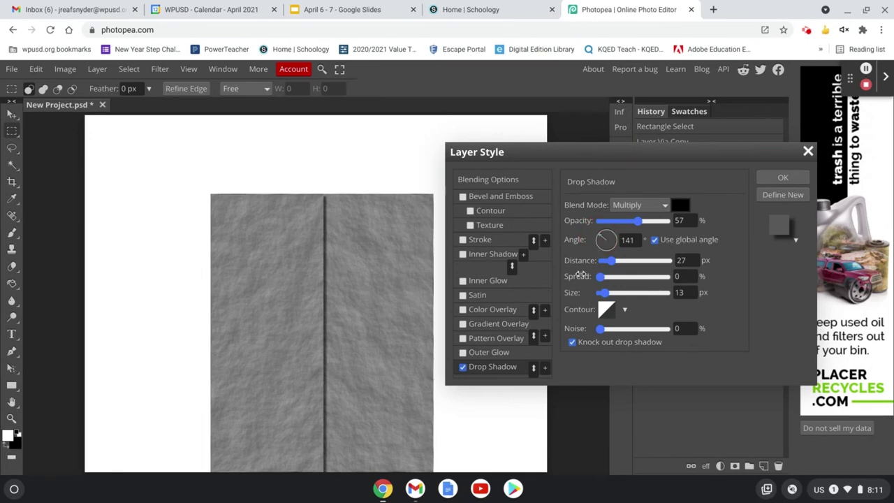
left_click_drag(614, 265, 603, 300)
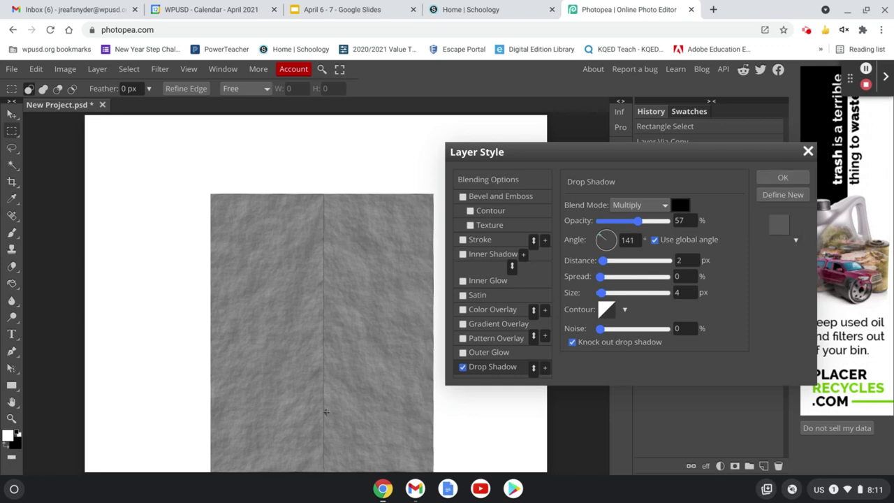
left_click_drag(637, 221, 635, 224)
left_click(773, 180)
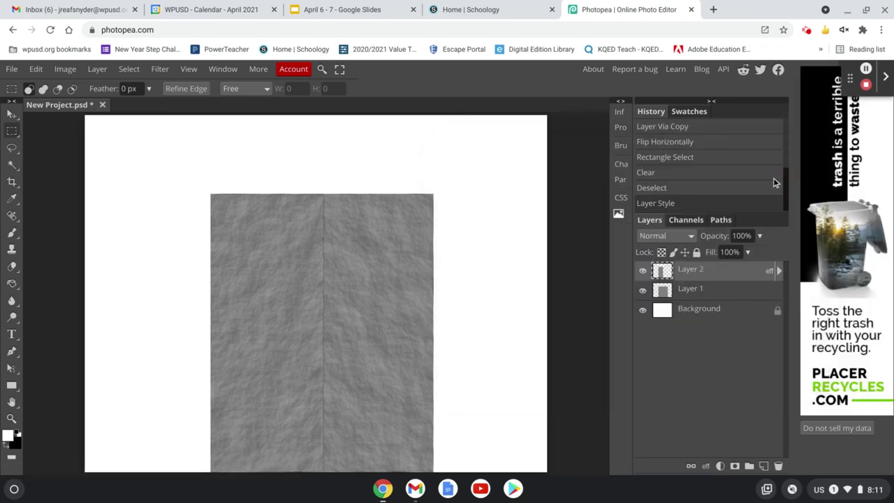
Draw a closed Pen path in Path mode across the rectangle's upper edge, shaped like a bag flap with rounded lower corners.
left_click(12, 353)
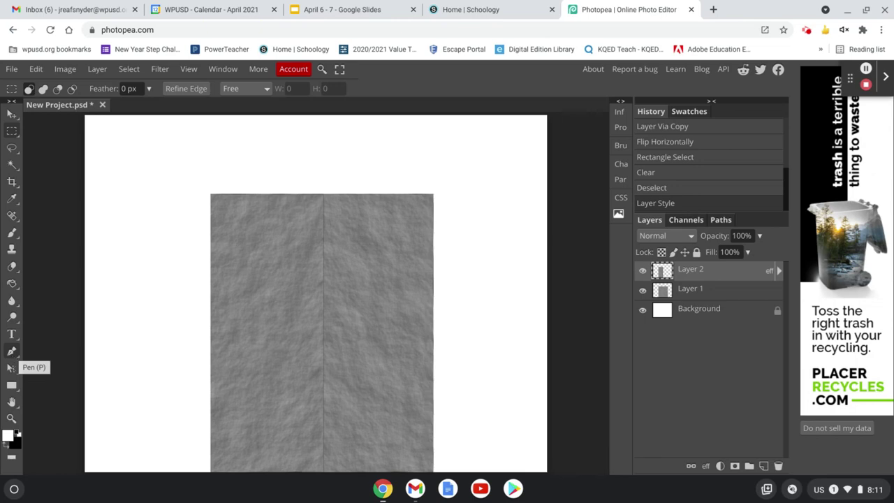
left_click(12, 353)
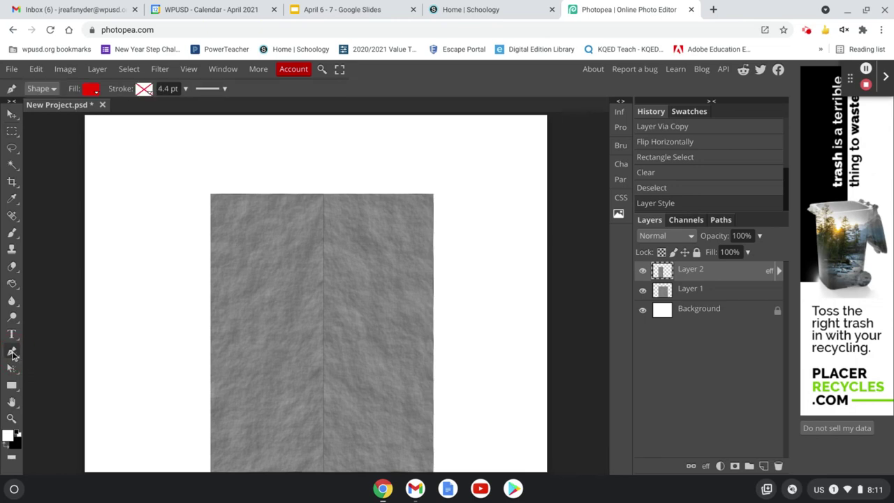
left_click(52, 91)
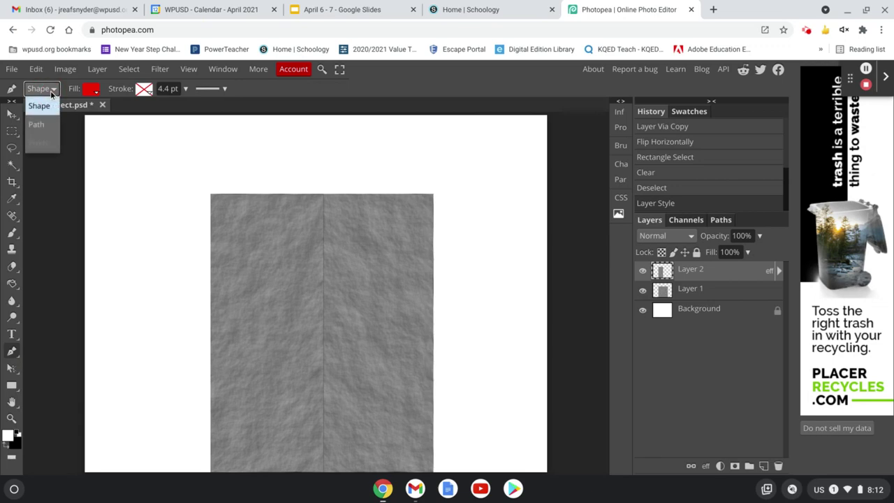
left_click(44, 131)
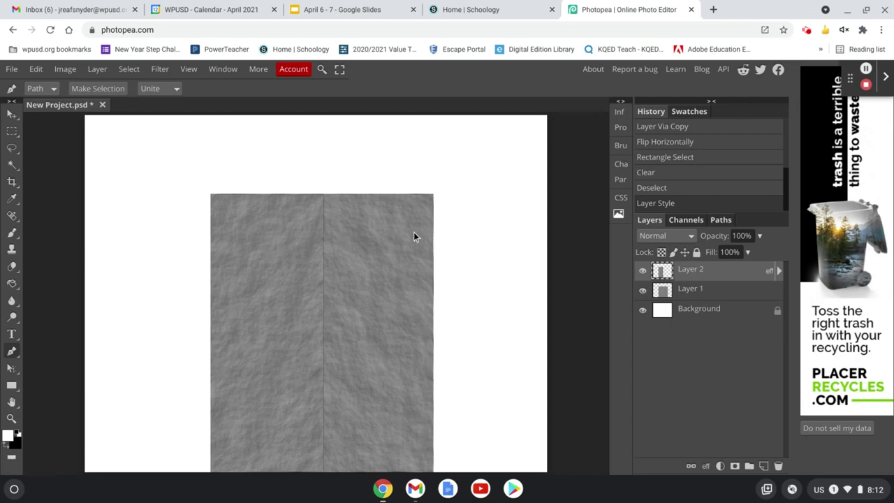
left_click(213, 192)
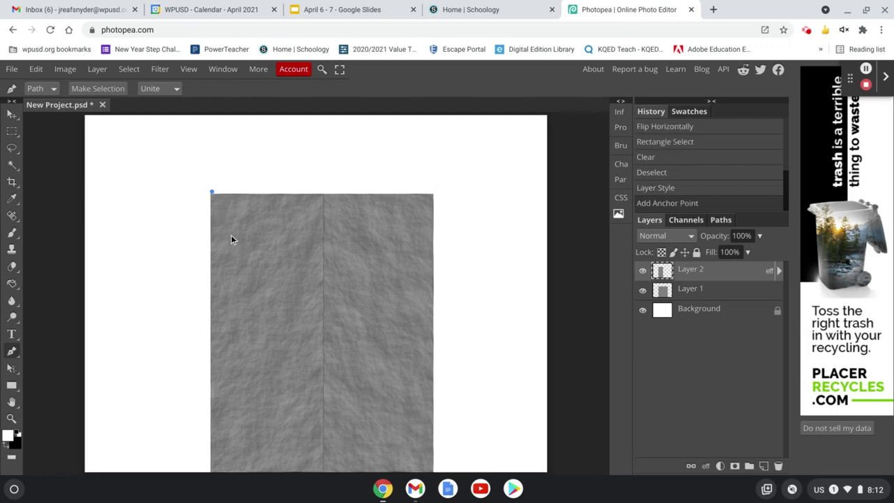
left_click_drag(231, 239, 252, 236)
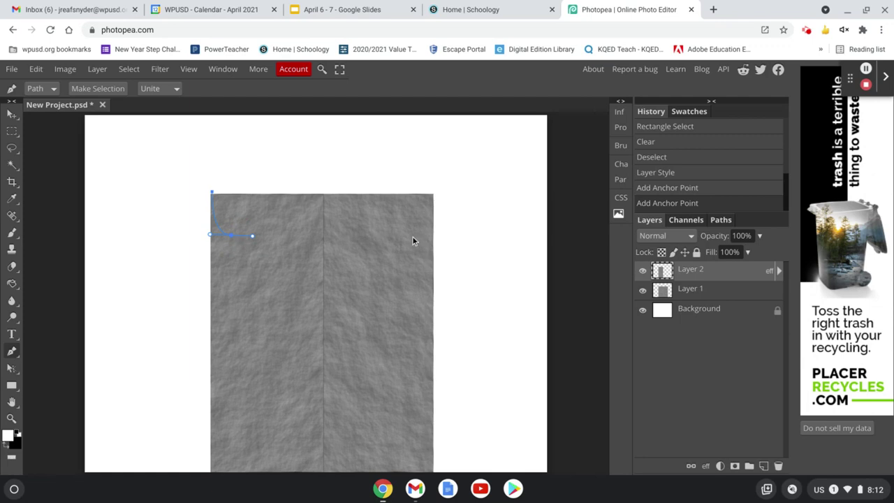
left_click_drag(415, 239, 432, 242)
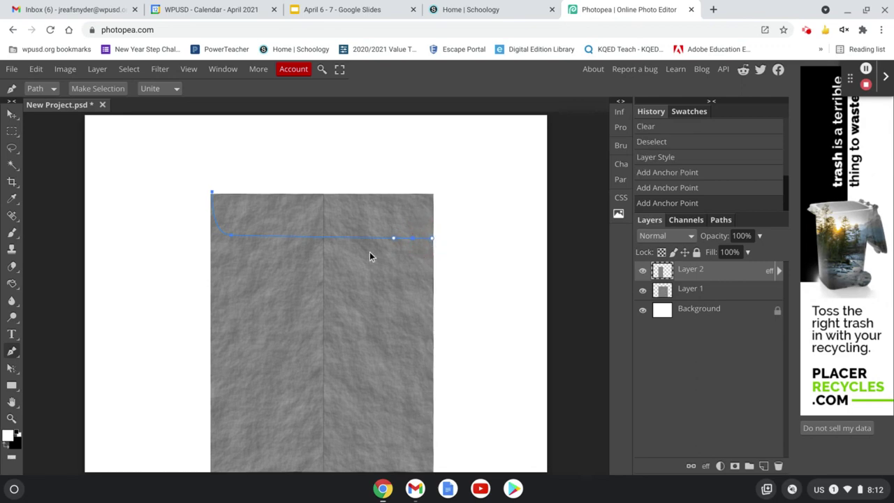
left_click(428, 192)
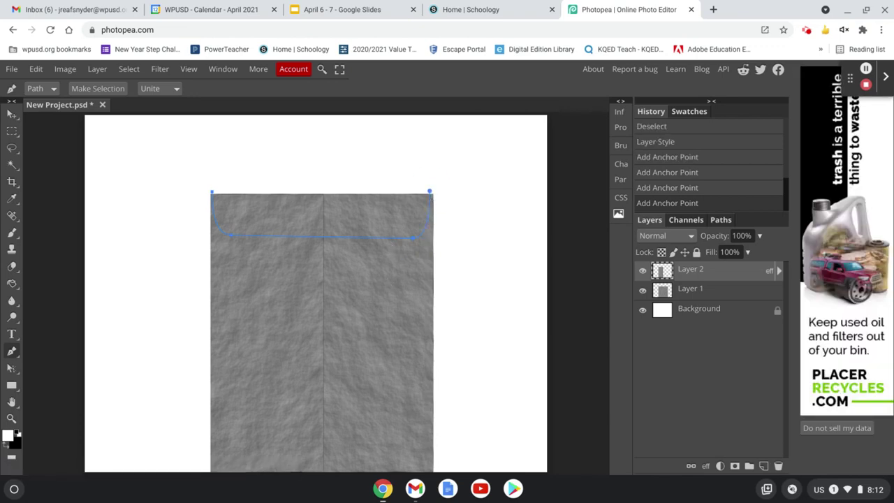
key("ctrl+z")
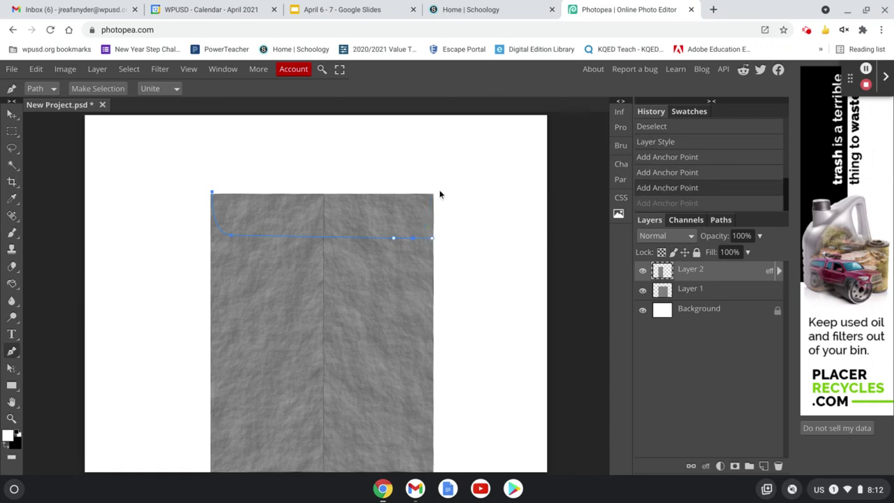
left_click(435, 193)
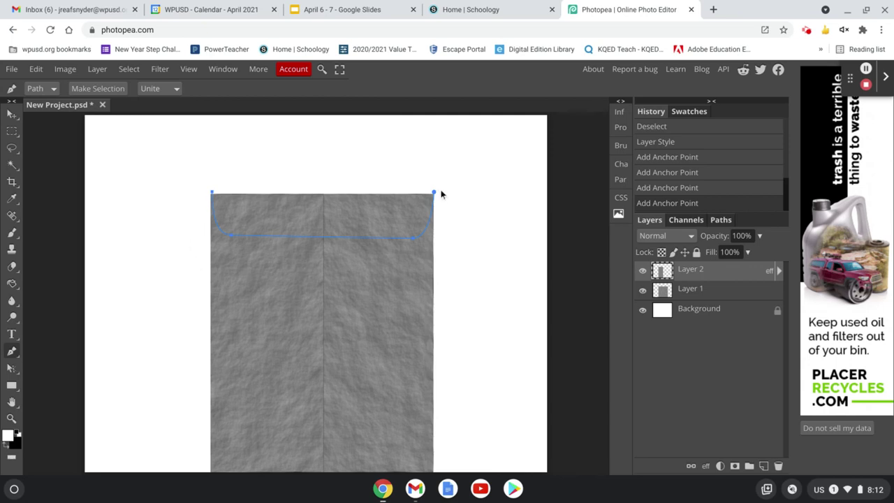
left_click(213, 193)
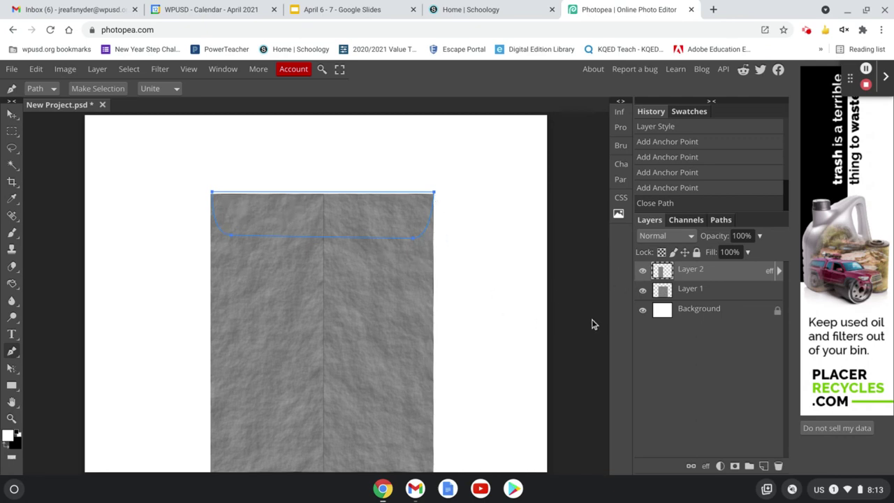
Convert the flap path to an anti-aliased selection and copy that area of Layer 1 to a new layer.
left_click(684, 293)
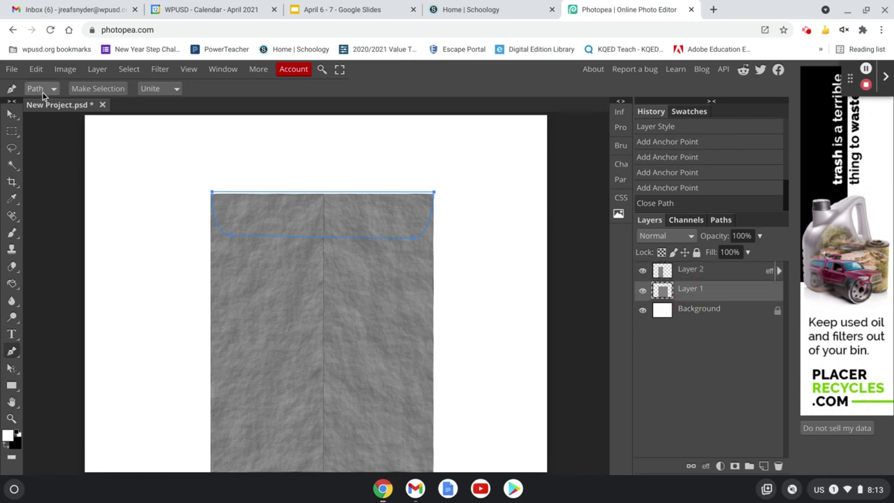
left_click(92, 88)
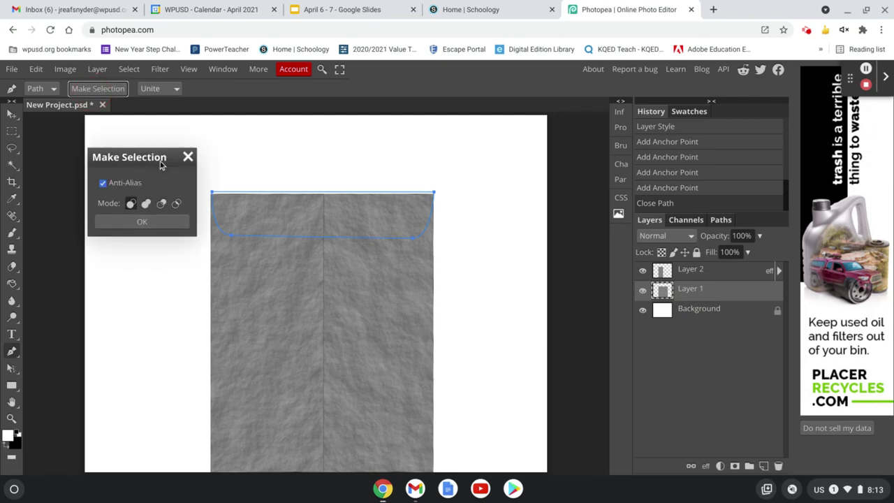
left_click(142, 222)
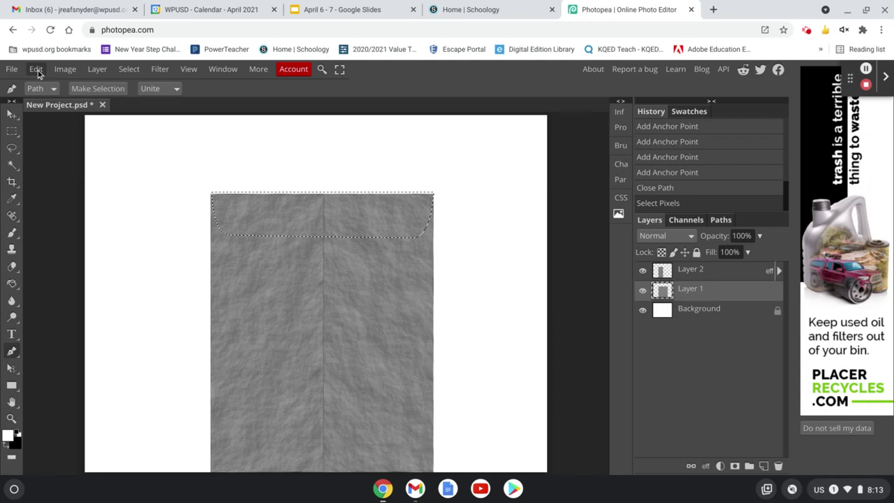
left_click(98, 69)
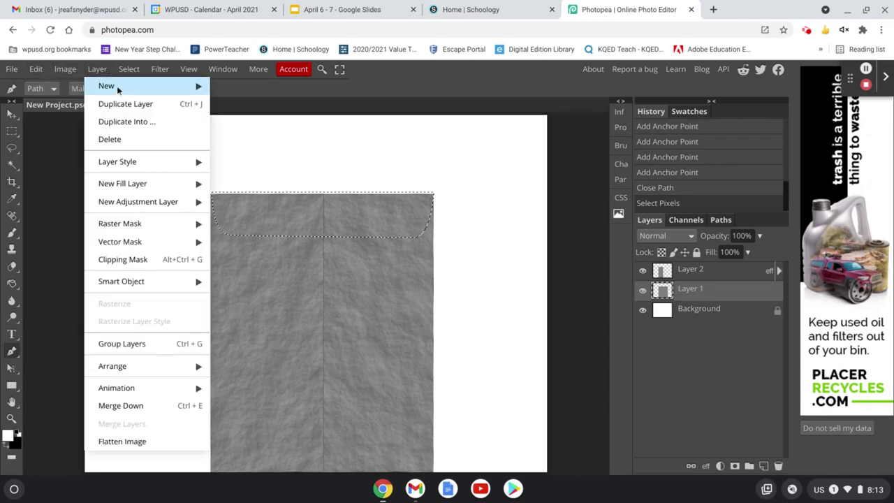
mouse_move(121, 89)
left_click(262, 126)
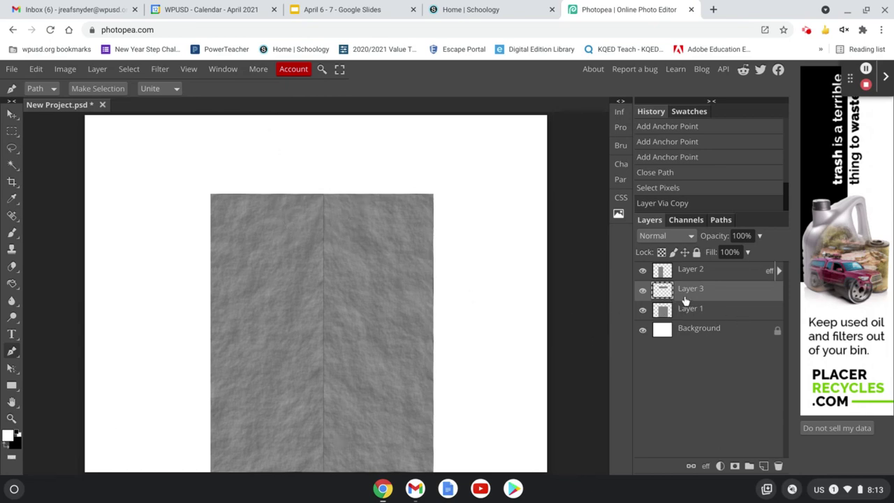
Move Layer 3 above Layer 2 and give it a drop shadow with 51% opacity, 8 px distance and 14 px size.
left_click_drag(660, 300, 699, 294)
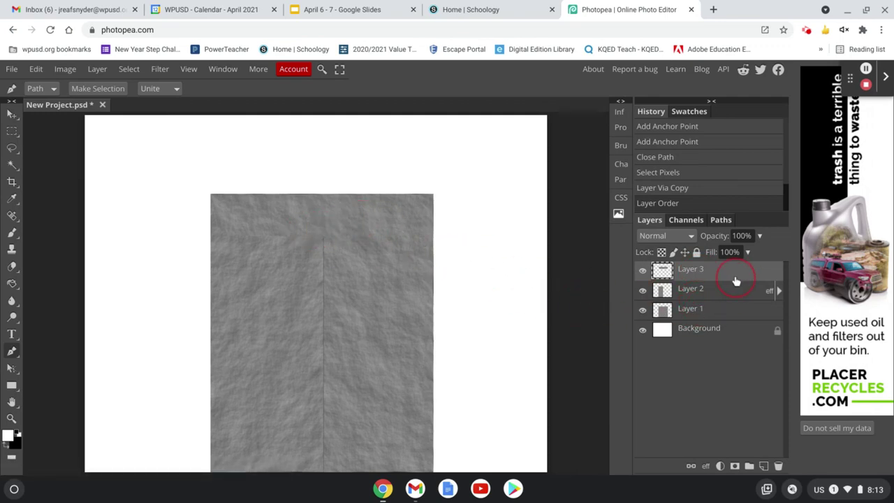
left_click(706, 467)
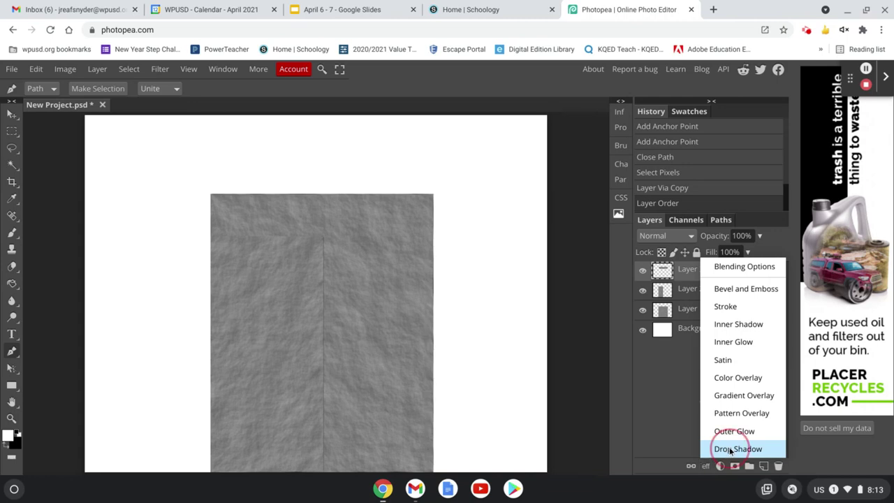
left_click(730, 449)
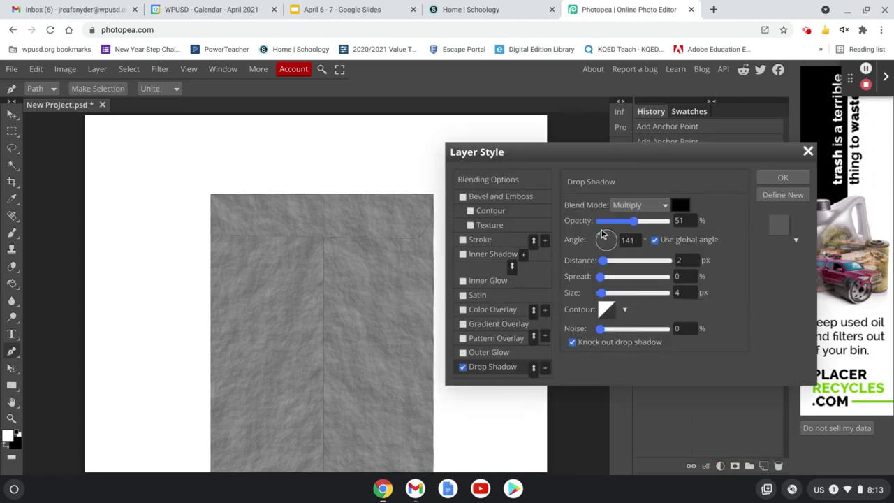
left_click(606, 265)
left_click_drag(606, 265, 606, 266)
left_click_drag(605, 296, 607, 298)
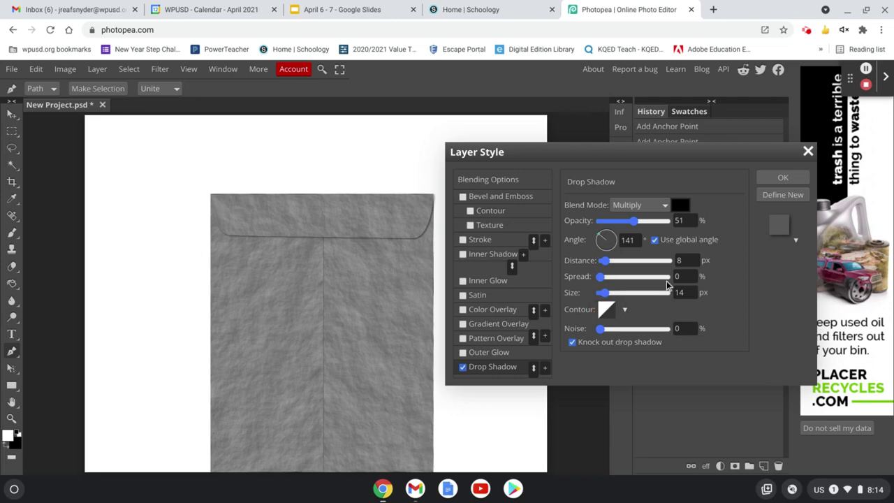
left_click_drag(599, 237, 601, 236)
left_click(795, 178)
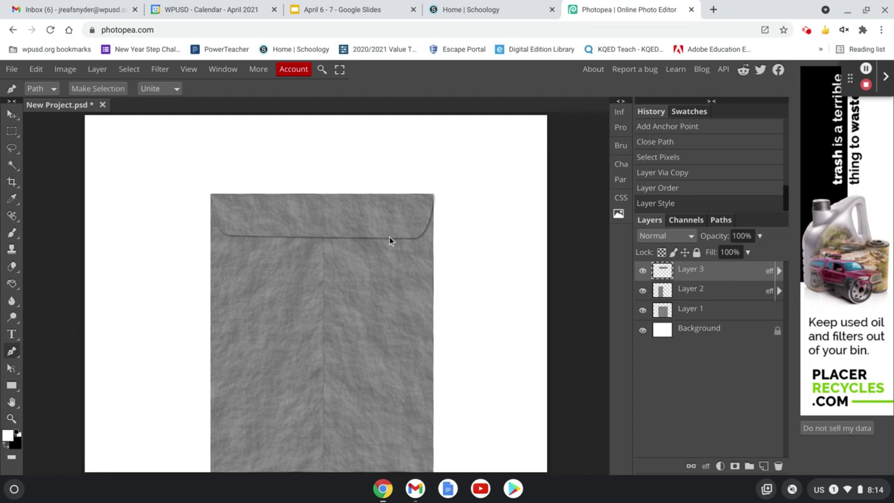
Create a layer folder named Envelope and move Layer 1, Layer 2 and Layer 3 into it.
left_click(748, 466)
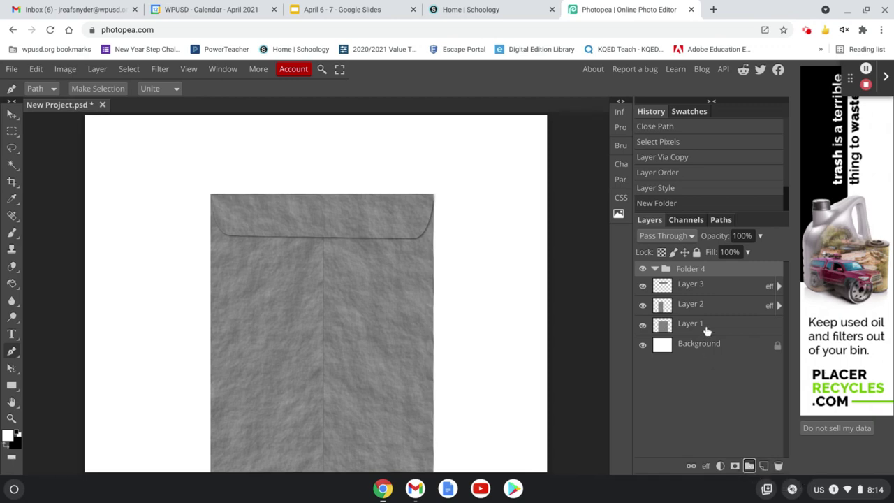
double_click(692, 270)
type("Envelope")
key("Return")
left_click(695, 289)
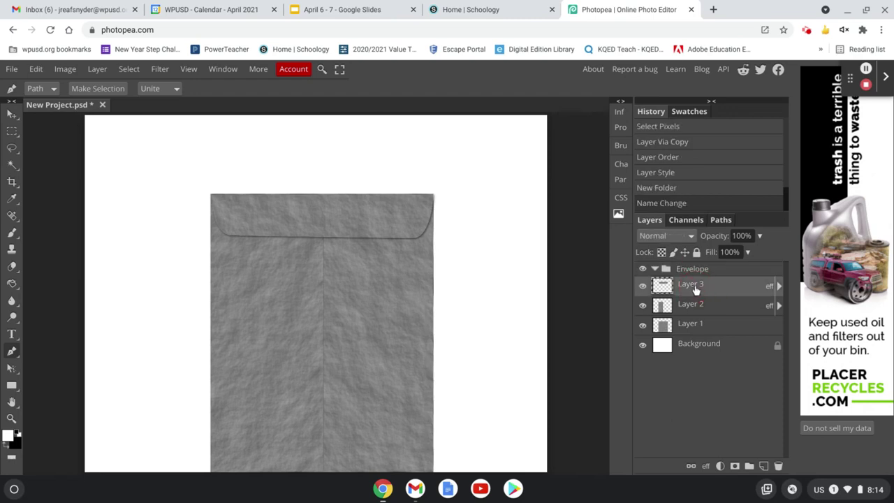
left_click(698, 329, "shift")
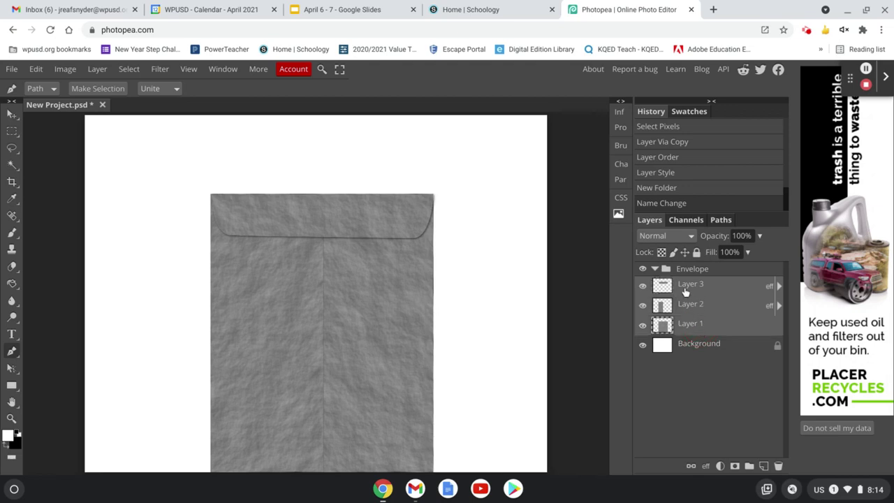
left_click_drag(684, 288, 693, 292)
Rename Layer 1 inside the Envelope folder as Envelope.
left_click(701, 329)
double_click(701, 329)
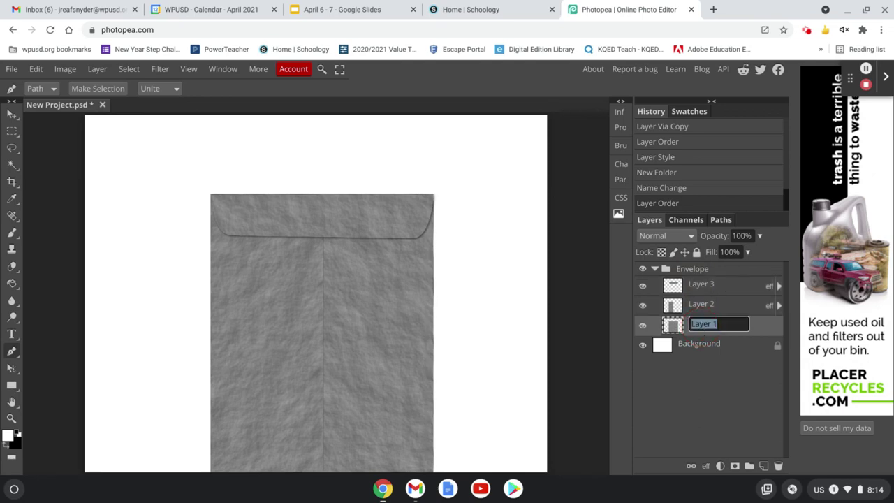
type("Envelope")
left_click(726, 304)
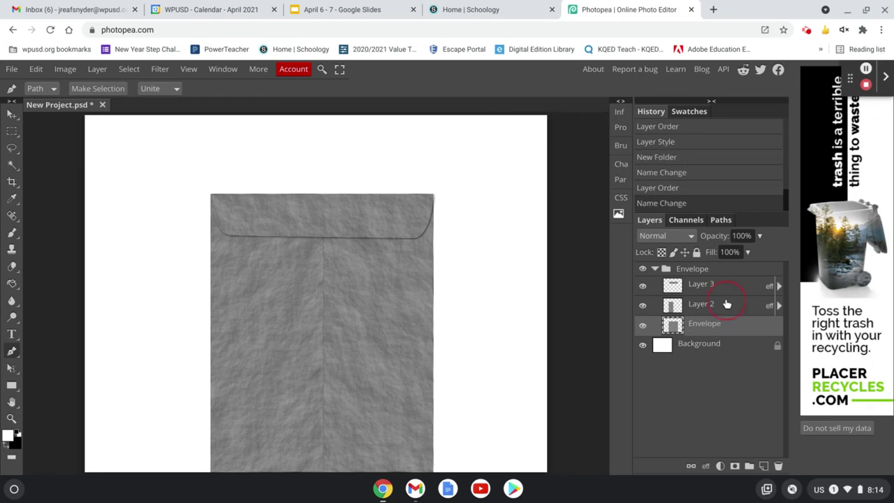
Rename Layer 2 as Left Side and Layer 3 as Flap.
double_click(726, 304)
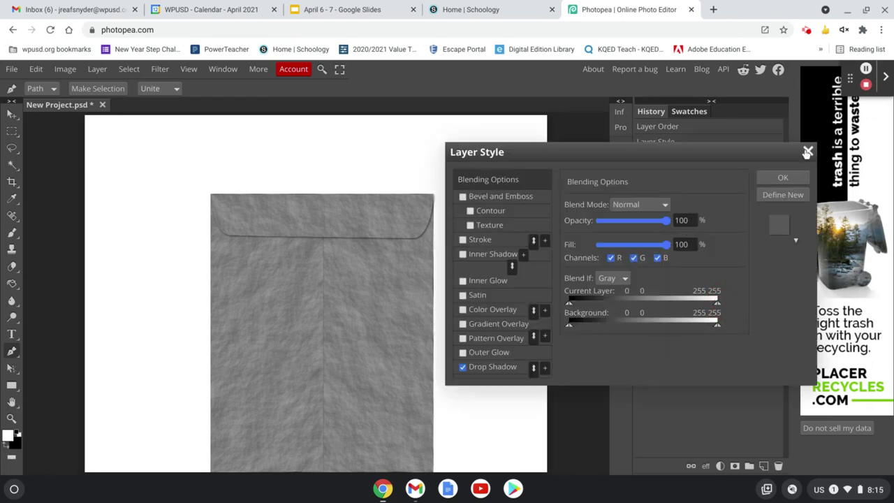
left_click(783, 178)
double_click(698, 305)
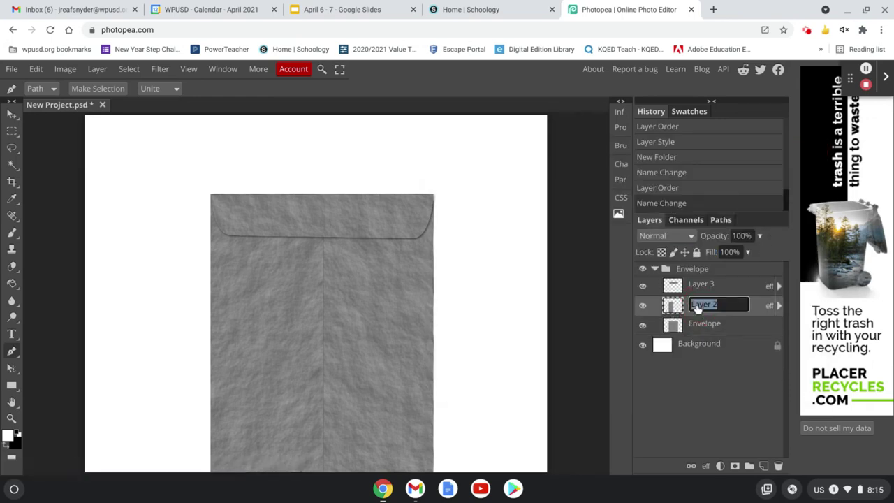
type("Left Side")
left_click(702, 285)
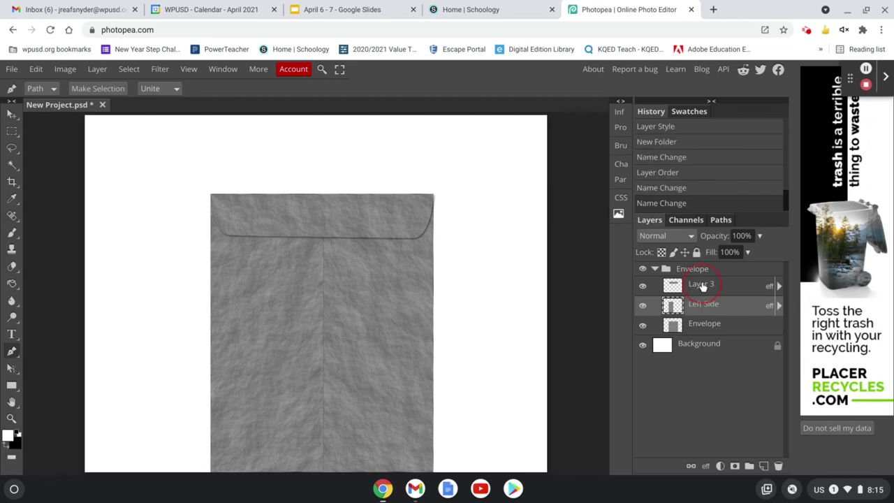
double_click(702, 285)
type("Flap")
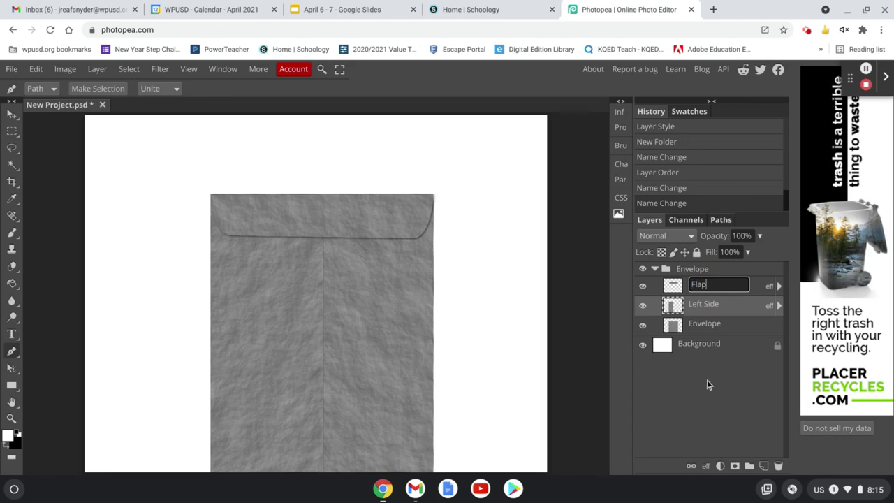
left_click(707, 383)
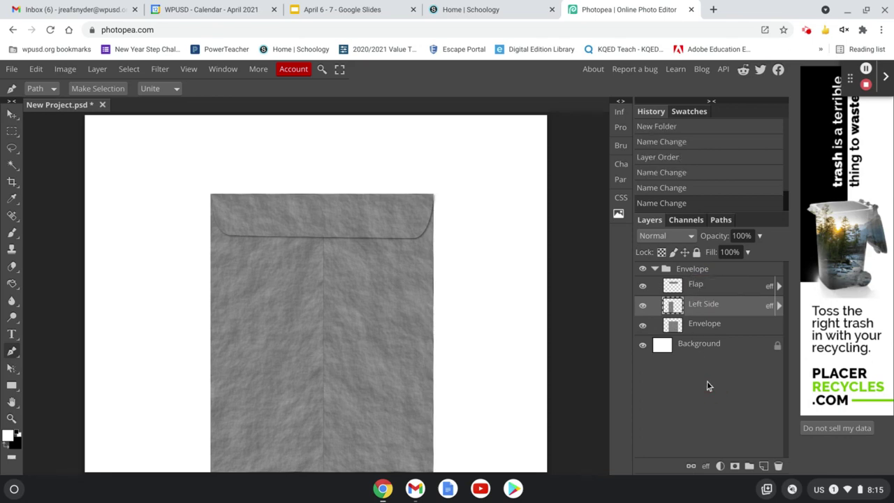
Check the Envelope folder by hiding and showing it and expanding its contents, leaving it collapsed.
left_click(655, 270)
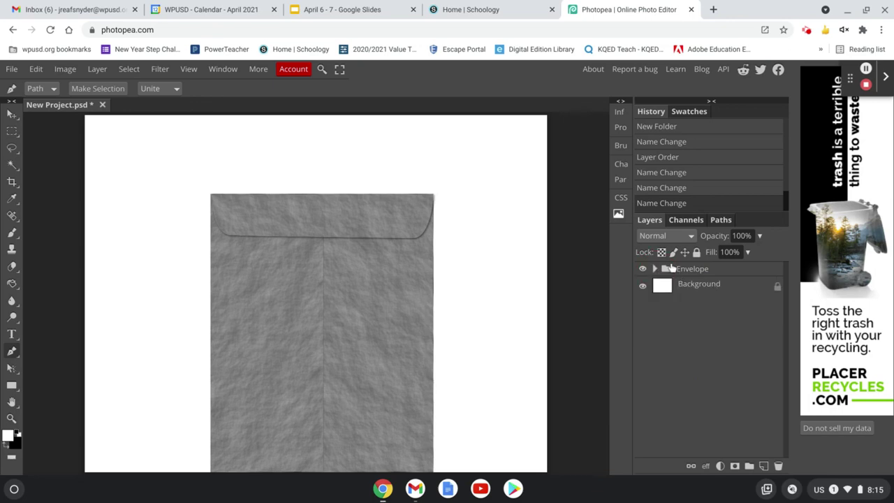
left_click(643, 270)
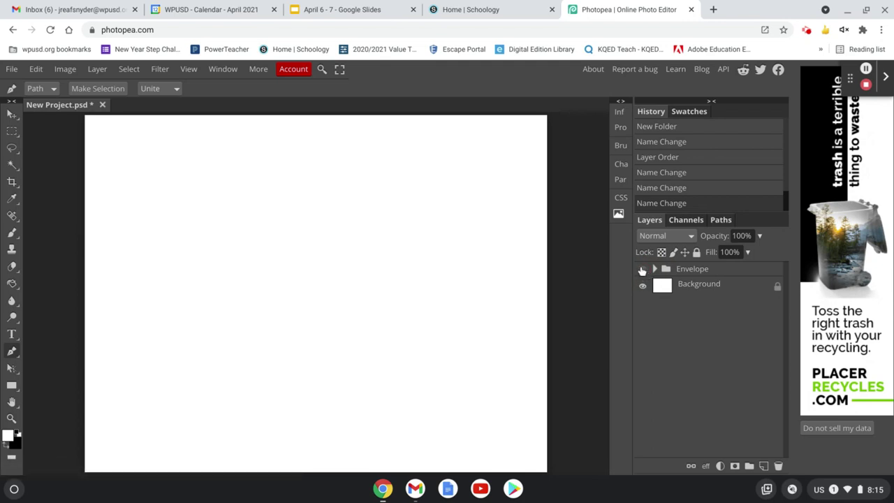
left_click(642, 270)
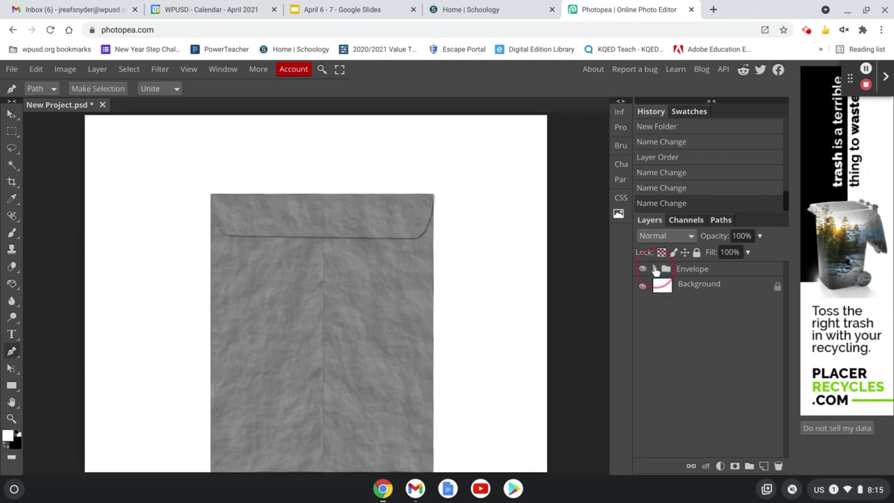
left_click(655, 269)
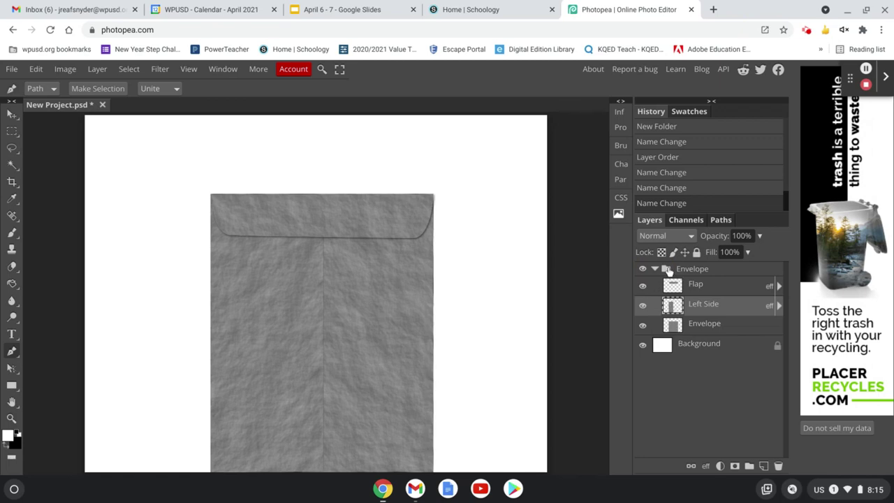
left_click(654, 269)
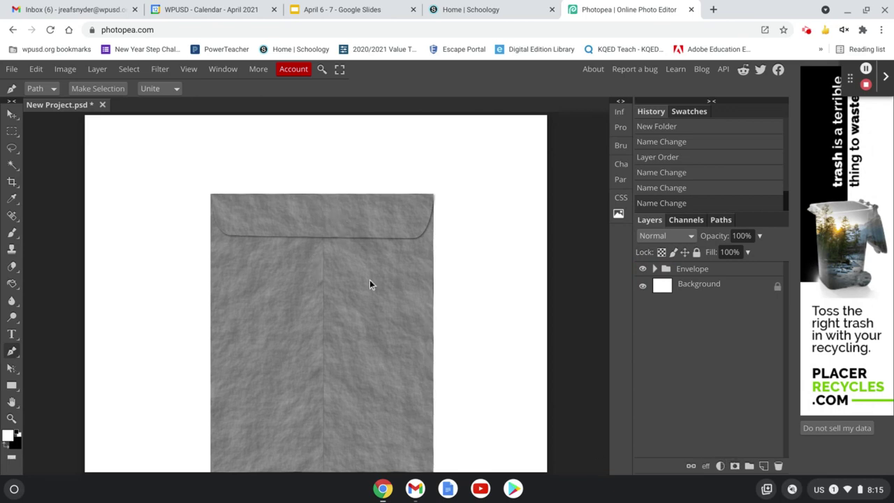
left_click(748, 466)
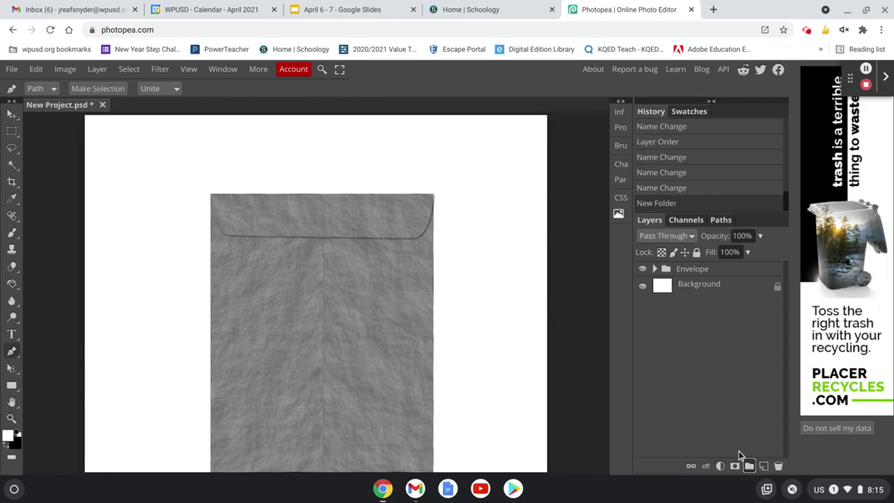
left_click(655, 269)
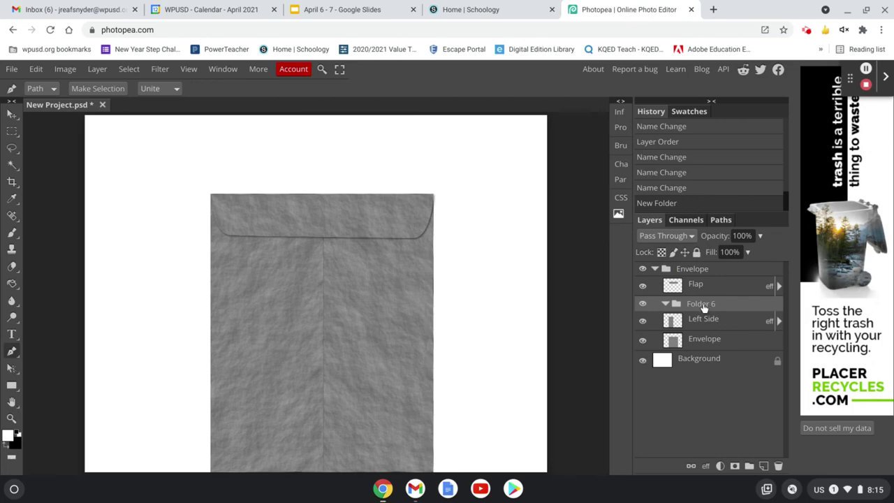
left_click_drag(701, 307, 776, 464)
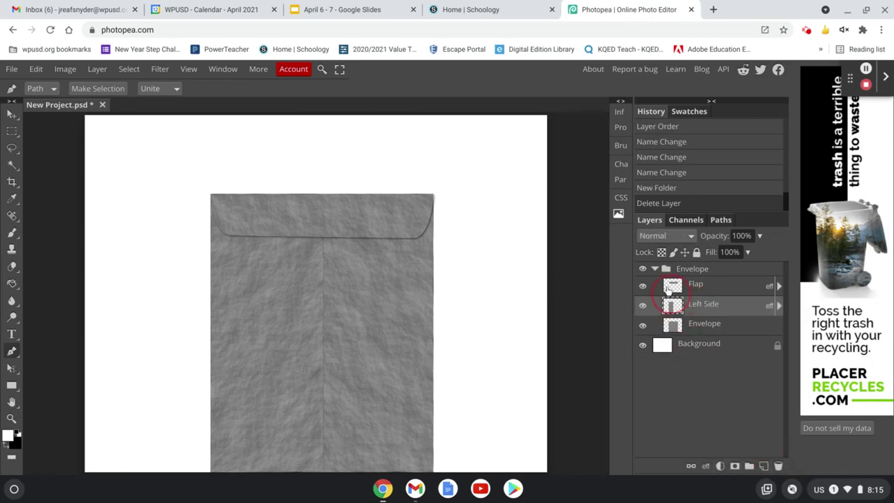
Create a new folder above the Envelope folder and name it Clasp.
left_click(672, 270)
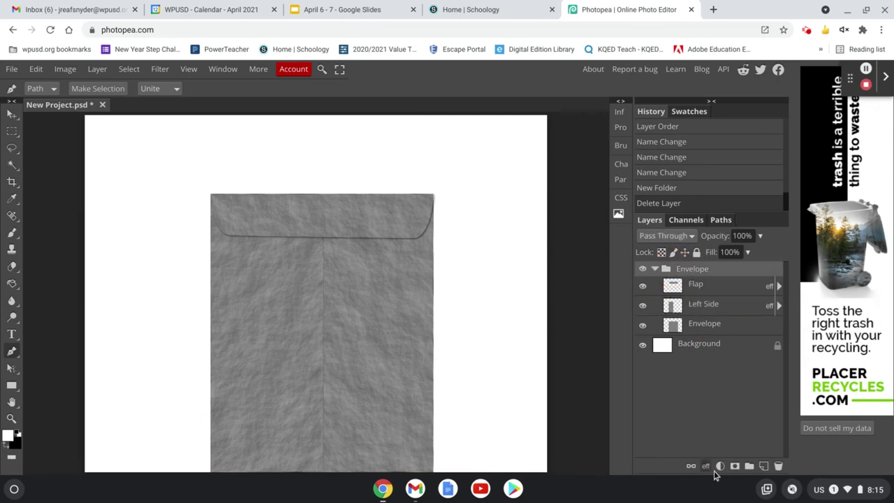
left_click(749, 466)
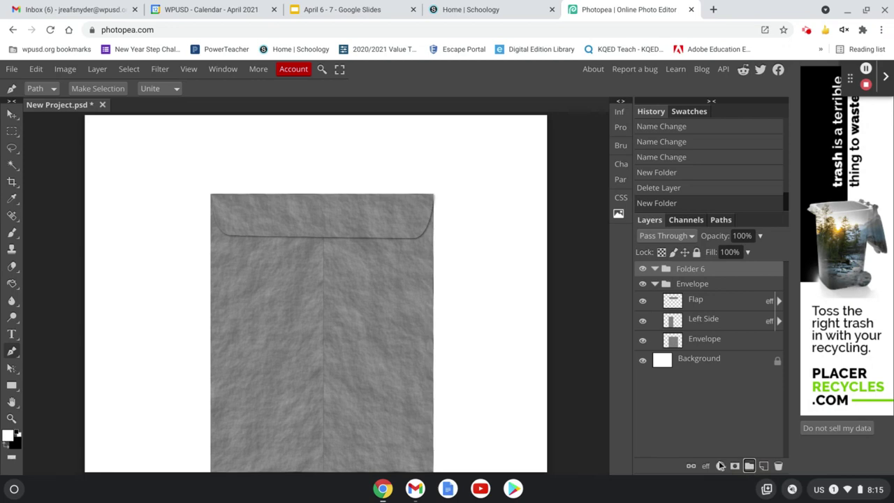
double_click(684, 270)
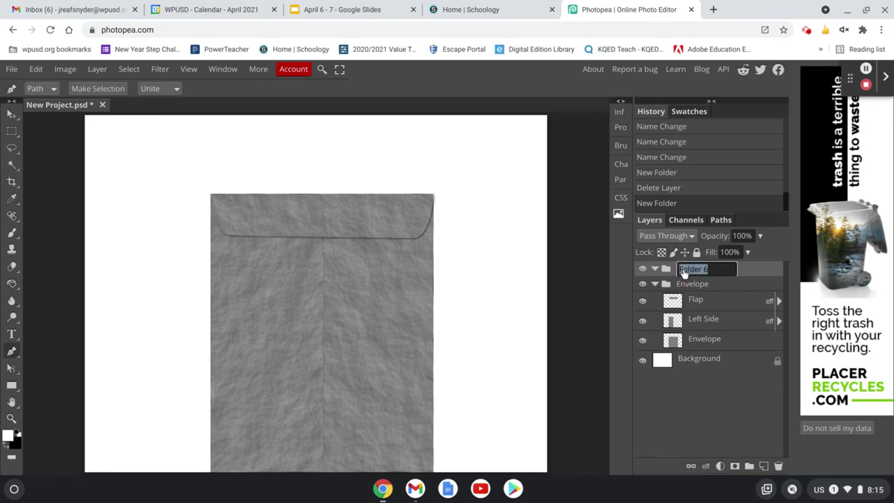
type("Clasp")
left_click(715, 419)
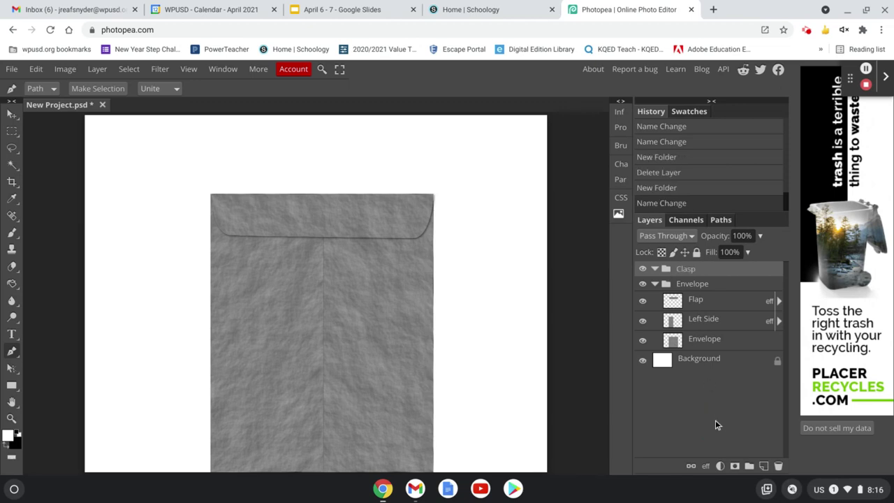
Collapse the Envelope folder and add a new layer named Outer Clasp inside the Clasp folder.
left_click(654, 285)
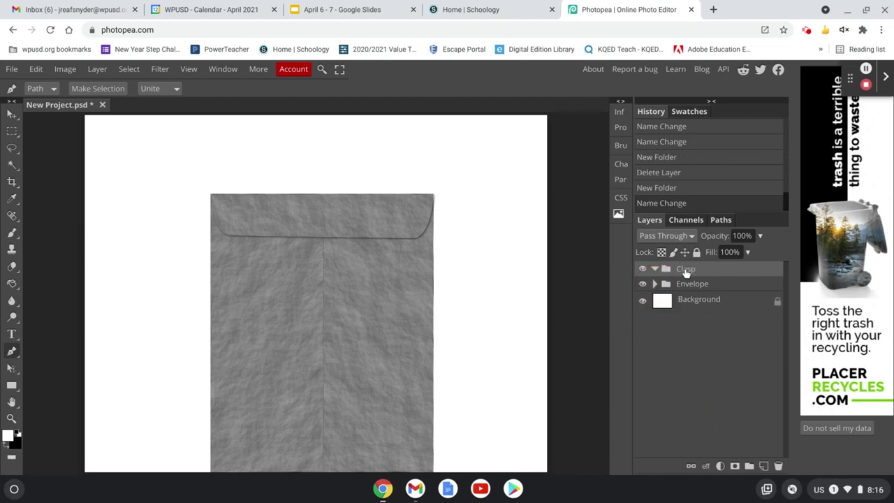
left_click(764, 467)
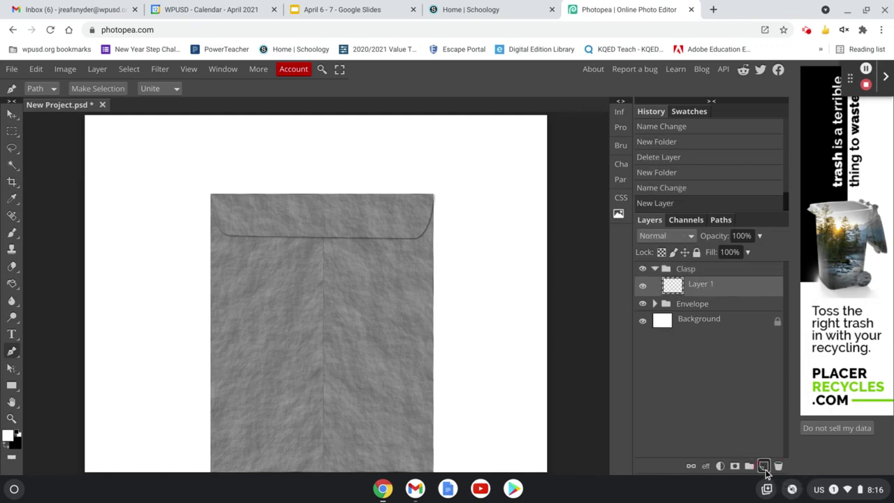
double_click(704, 285)
type("Cl")
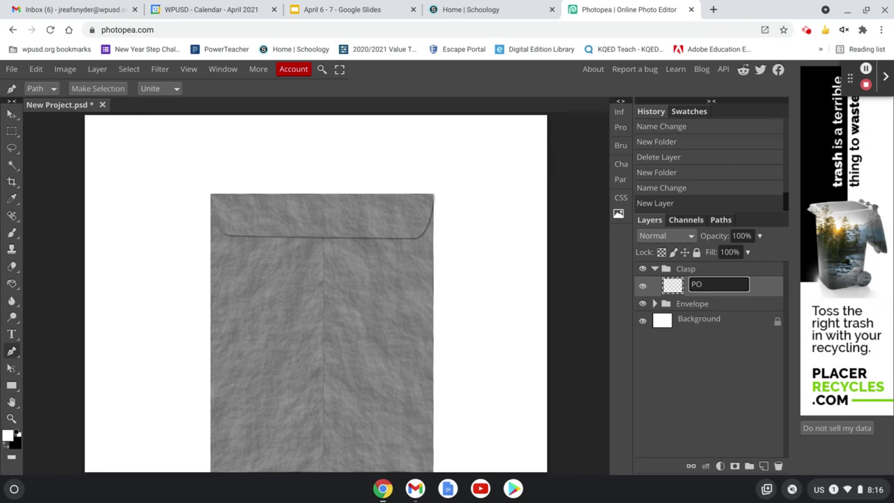
key("BackSpace")
key("BackSpace")
type("Puter")
type("uter")
type(" Clasp")
left_click(754, 411)
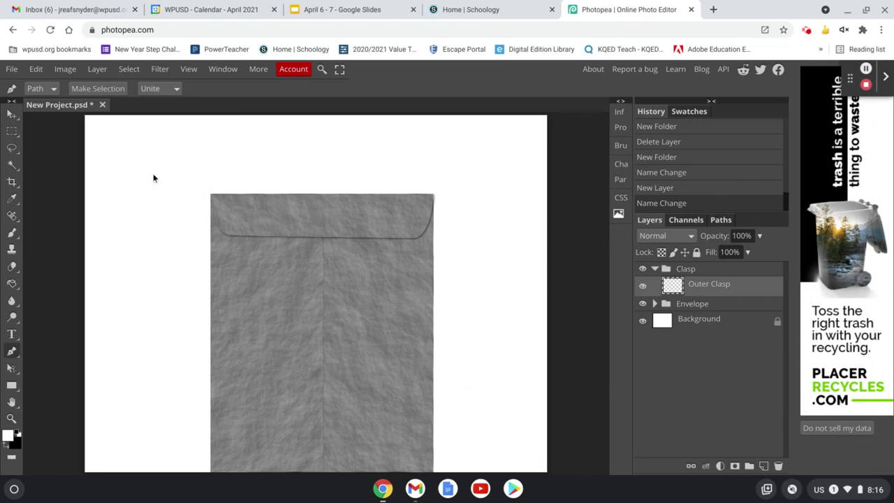
Make a small circular Ellipse Select selection in the middle of the flap, centred above the seam.
right_click(10, 133)
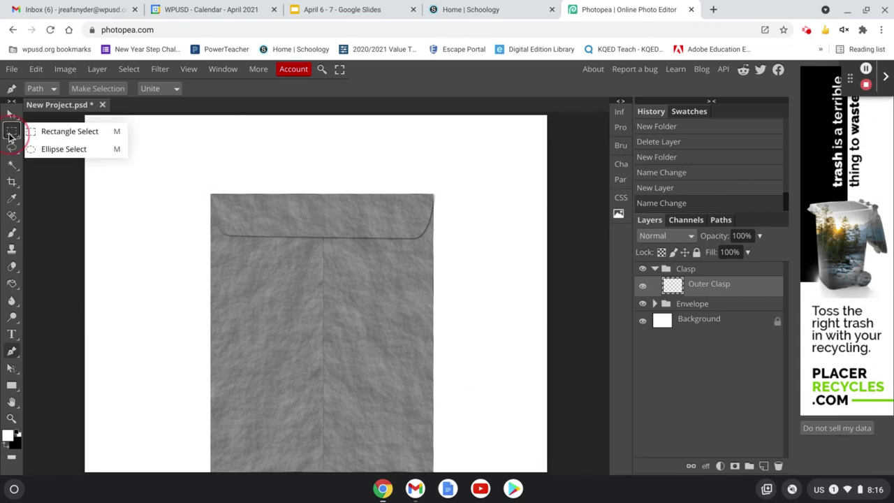
left_click(54, 150)
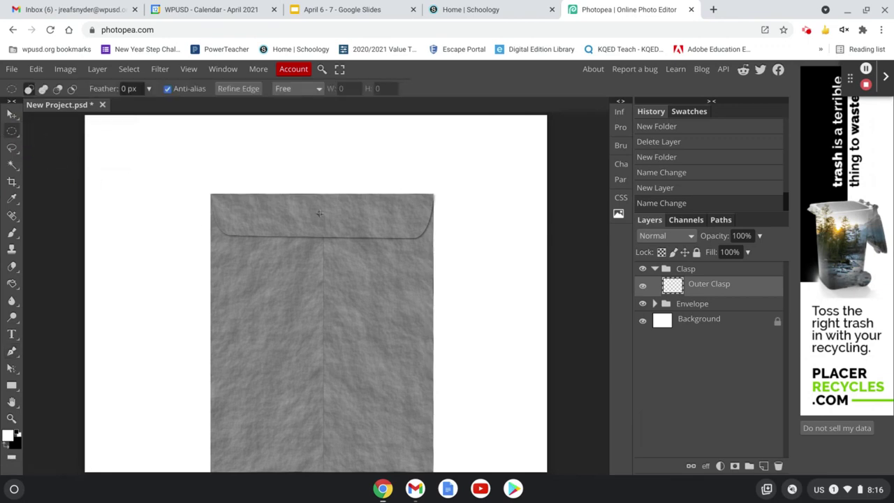
left_click_drag(303, 200, 323, 216)
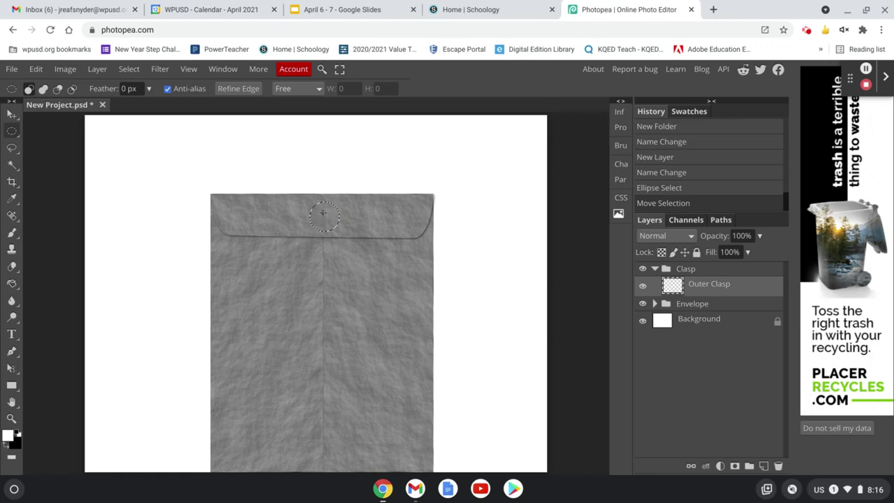
Set the foreground colour to dark red (c80000) and fill the circular selection on the Outer Clasp layer with it.
left_click(9, 437)
left_click(234, 212)
left_click_drag(234, 213, 240, 205)
left_click(290, 315)
left_click(36, 70)
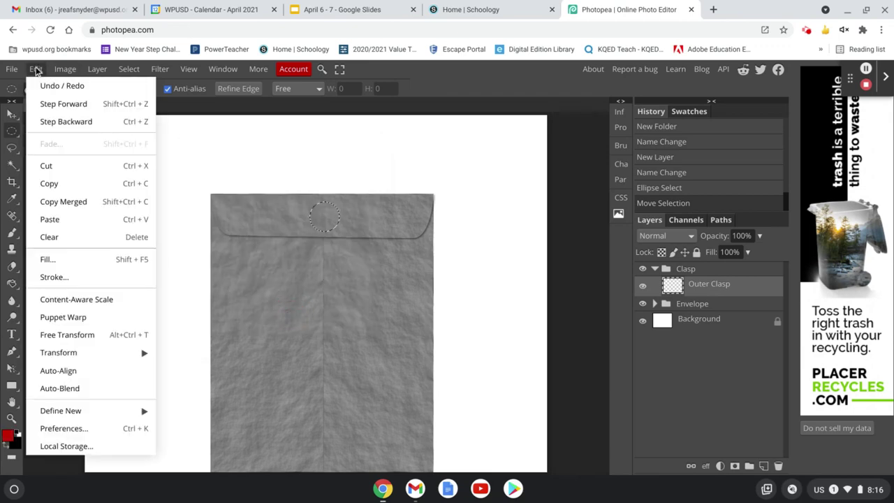
left_click(78, 265)
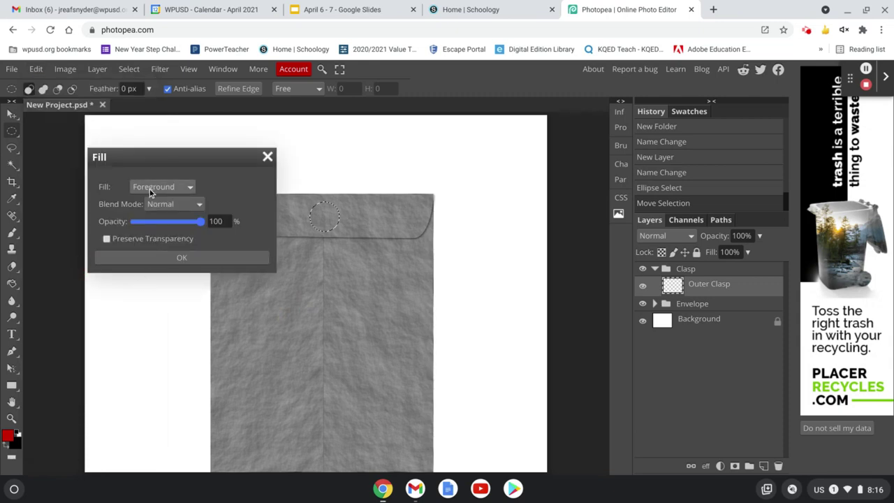
left_click(183, 258)
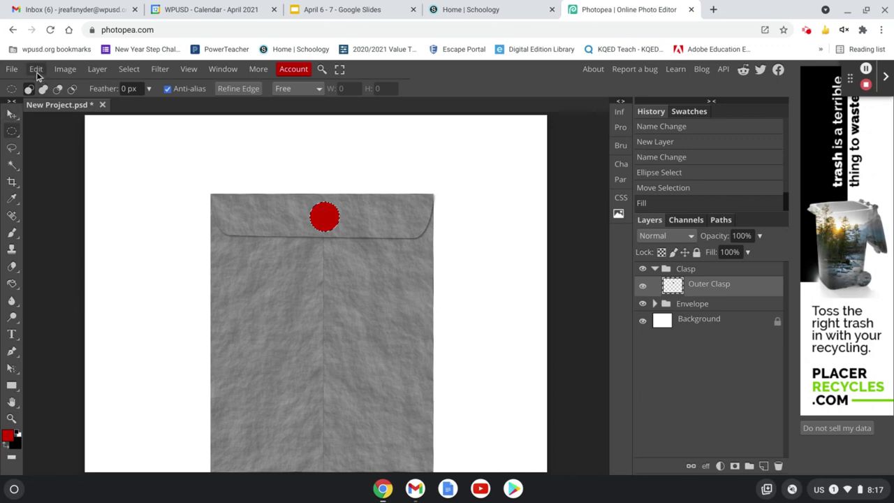
Try contracting the circular clasp selection by 40 px, and undo the contraction.
left_click(130, 70)
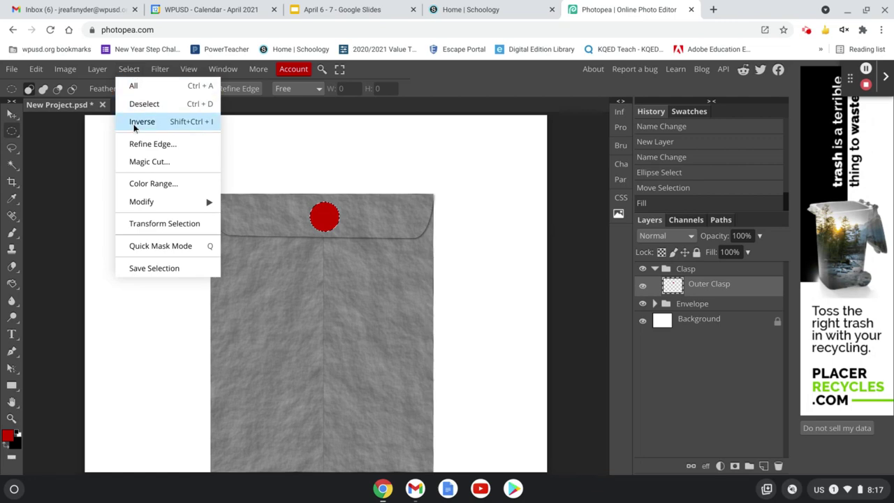
mouse_move(152, 205)
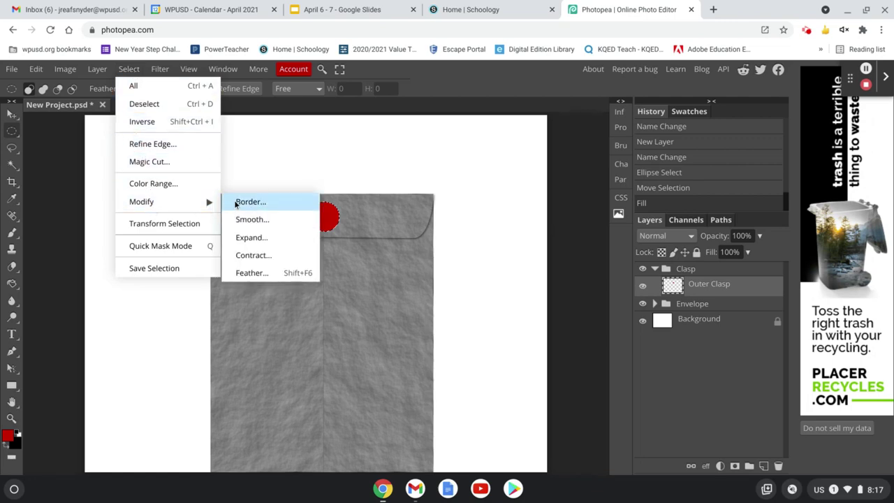
left_click(265, 257)
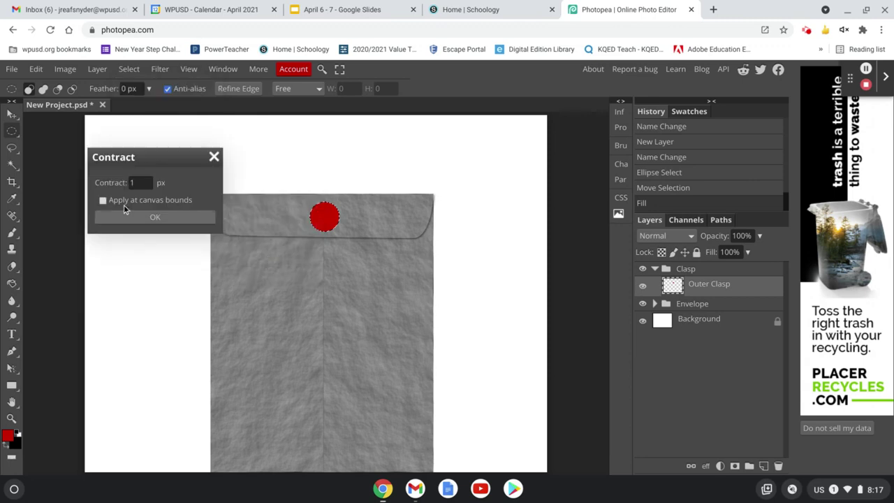
left_click_drag(128, 158, 501, 166)
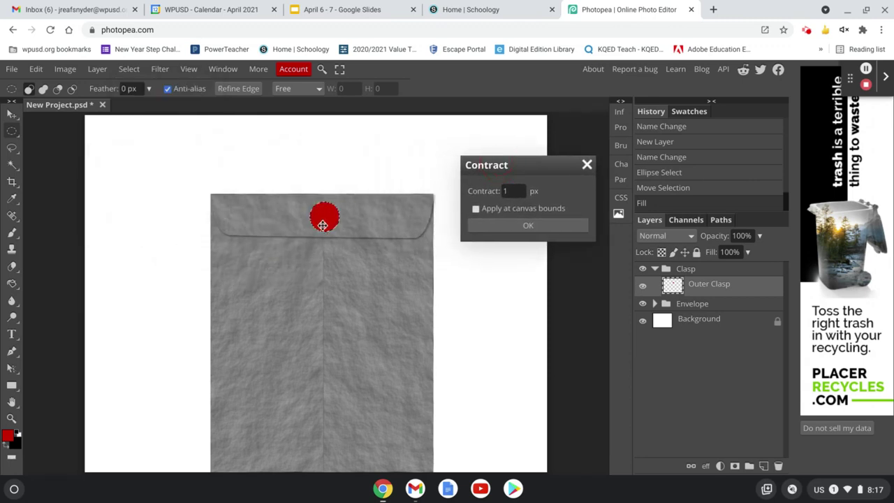
left_click(506, 191)
type("40")
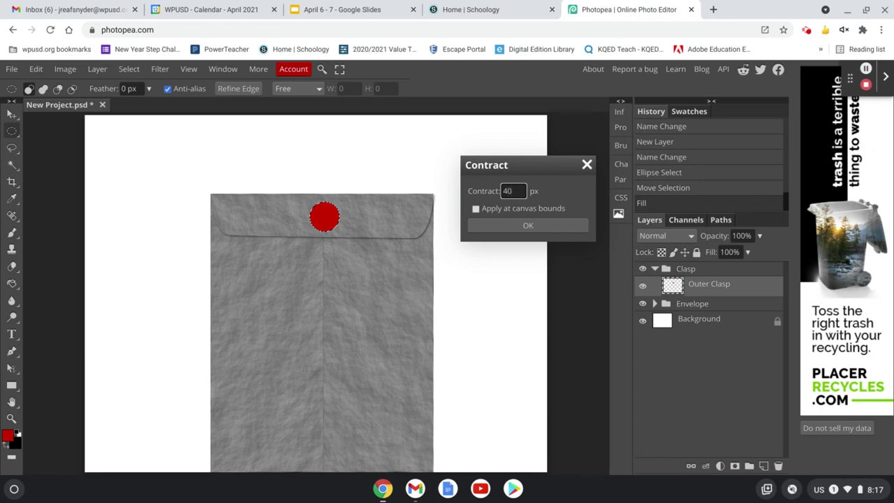
left_click(552, 225)
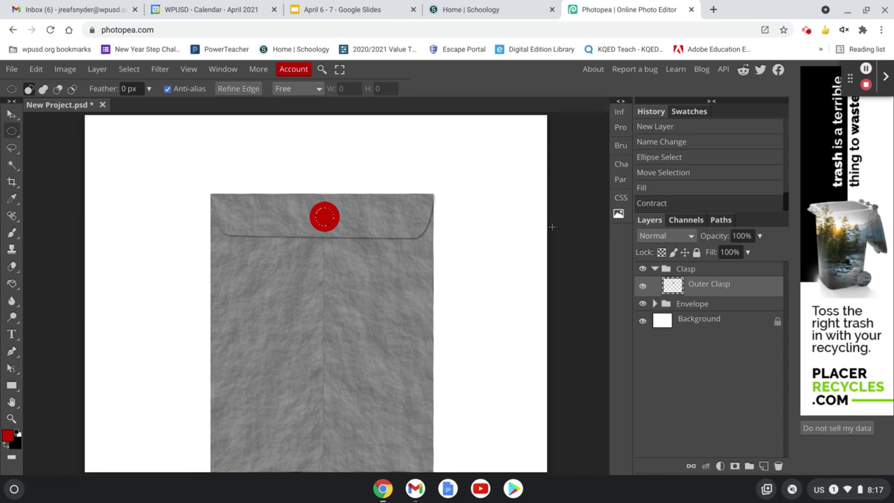
key("ctrl+z")
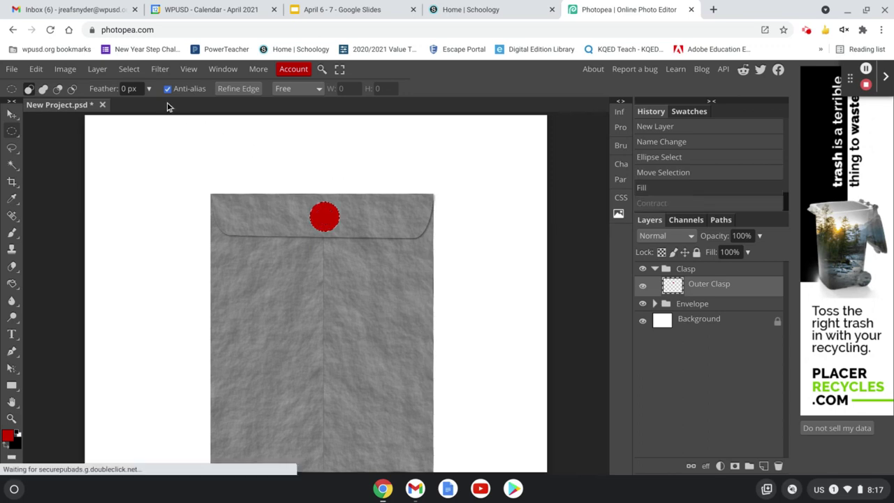
Try contracting the circular clasp selection by 50 px, and undo that contraction.
left_click(129, 69)
mouse_move(170, 205)
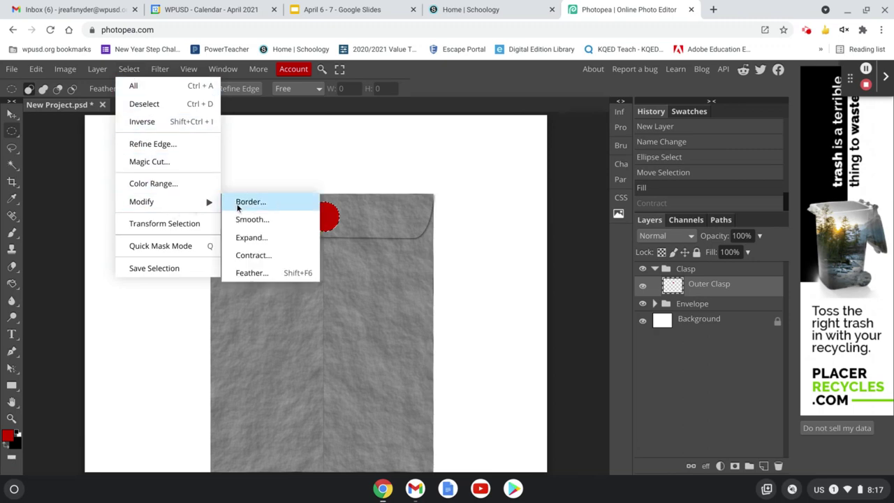
left_click(279, 257)
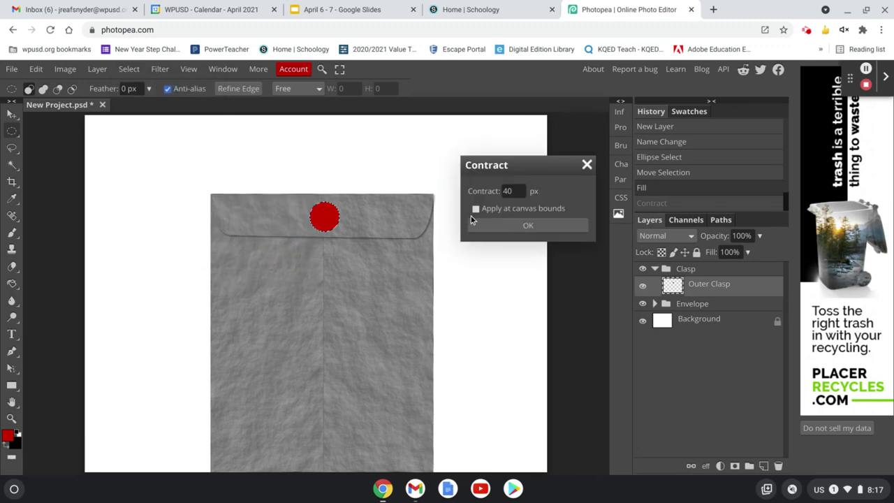
double_click(507, 190)
type("50")
left_click(526, 226)
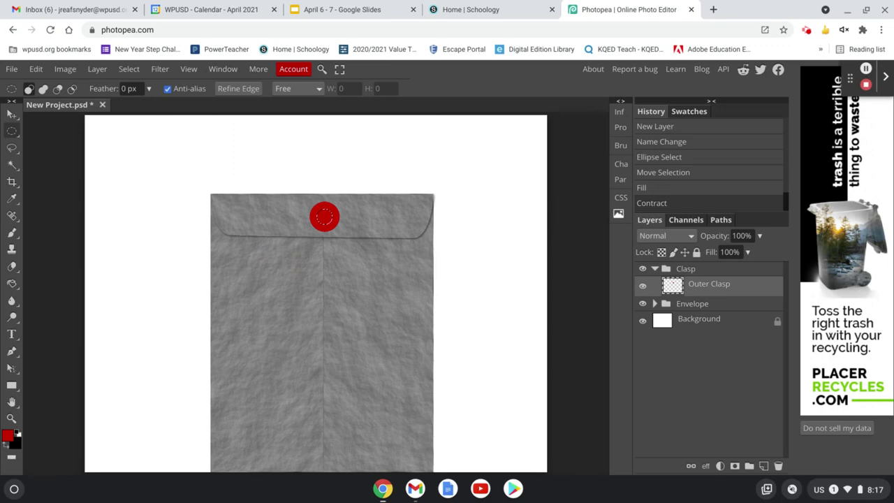
key("ctrl+z")
Contract the circular selection by 60 px and delete the red fill inside it to make a hole in the clasp.
left_click(128, 69)
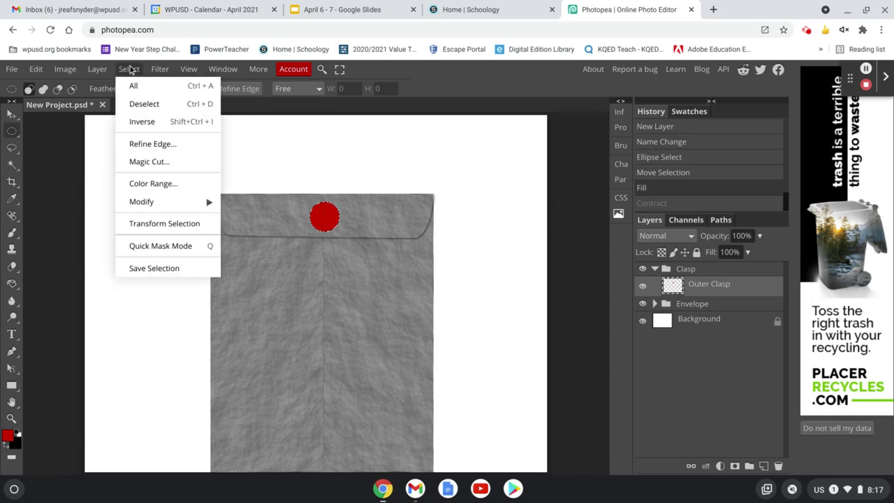
mouse_move(169, 200)
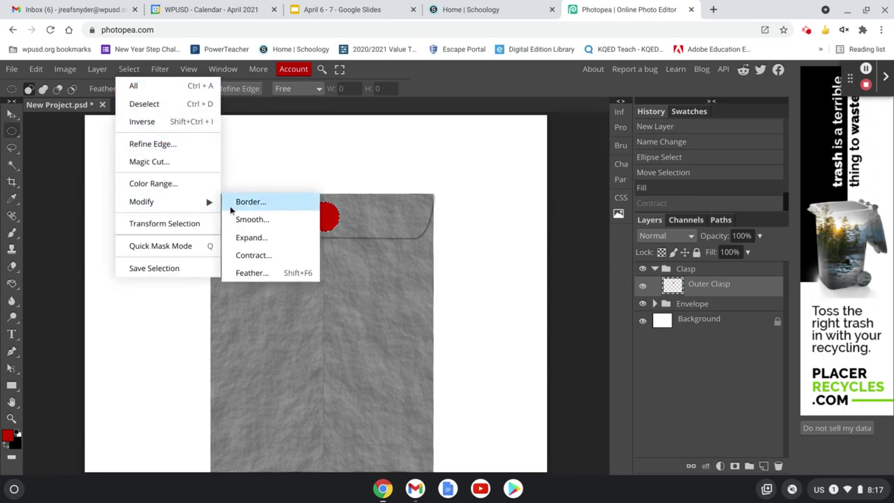
left_click(251, 255)
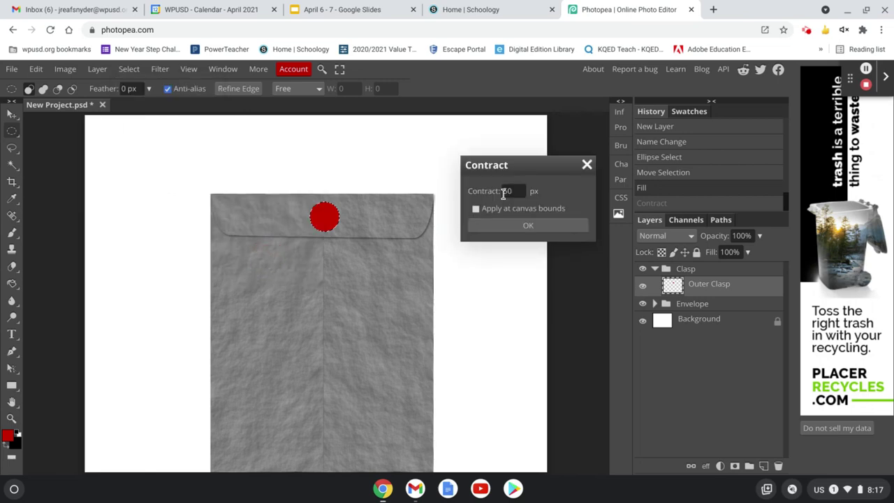
key("BackSpace")
type("60")
left_click(542, 230)
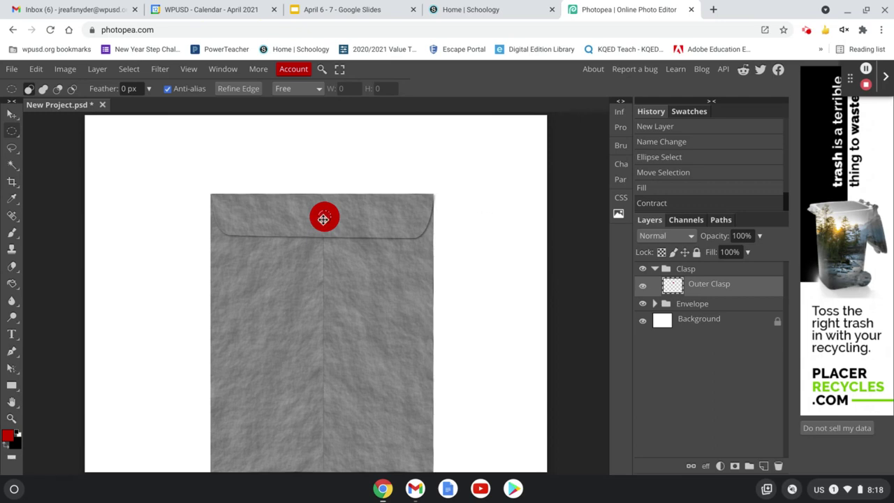
key("Delete")
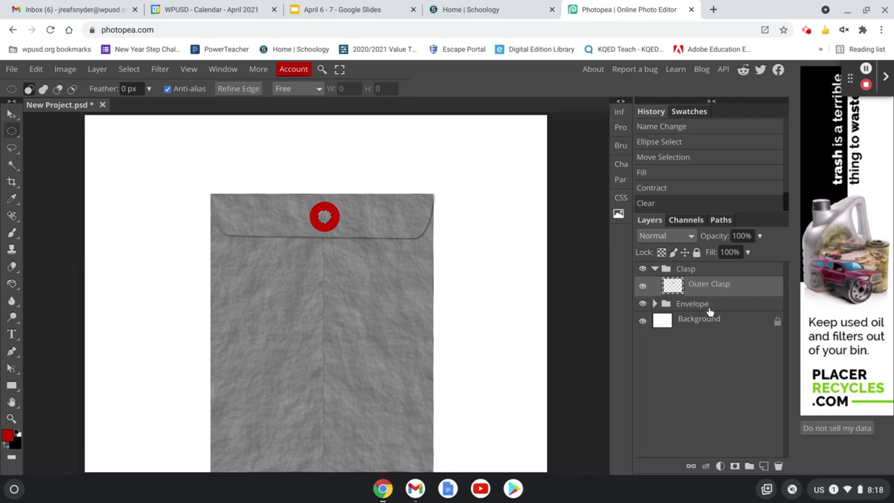
Add a new layer above Outer Clasp in the Clasp folder and name it Inner Clasp.
left_click(764, 467)
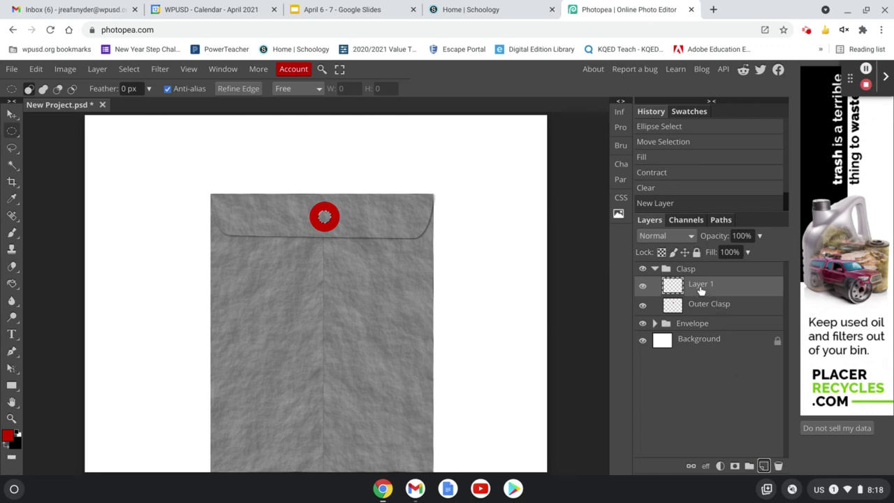
double_click(701, 285)
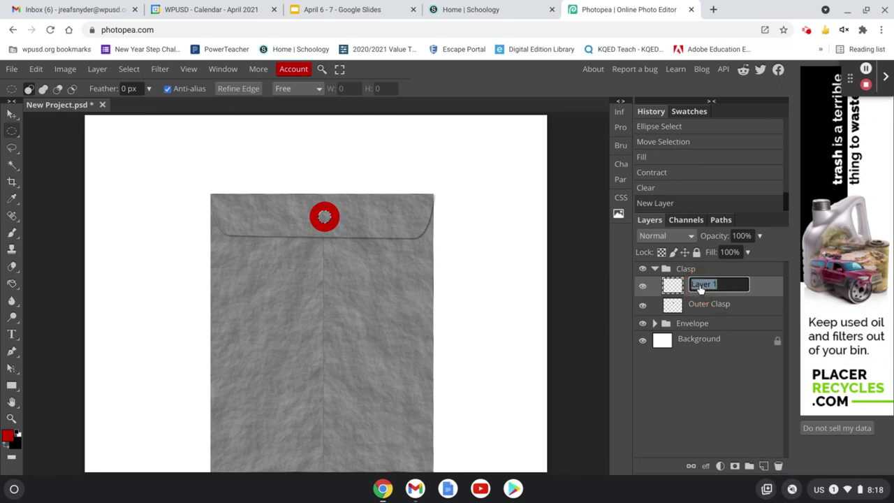
type("Inner Clasp")
key("Return")
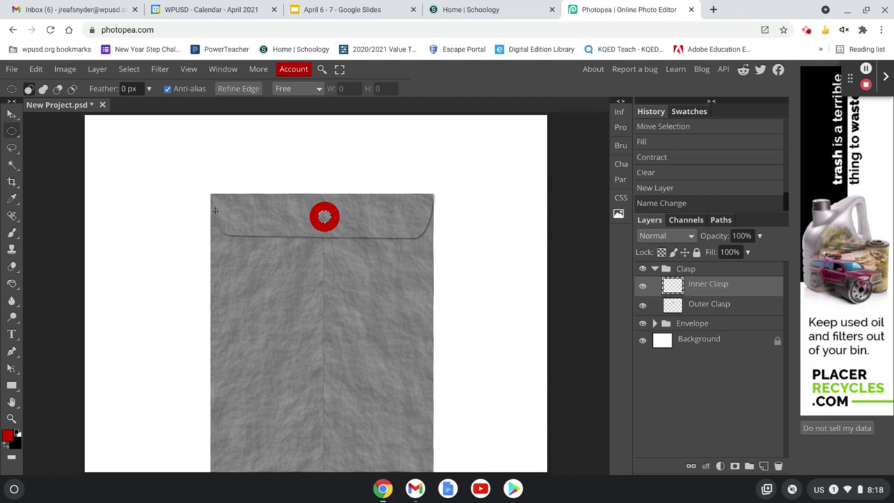
Change the foreground colour to bright yellow (ffd60e).
left_click(7, 435)
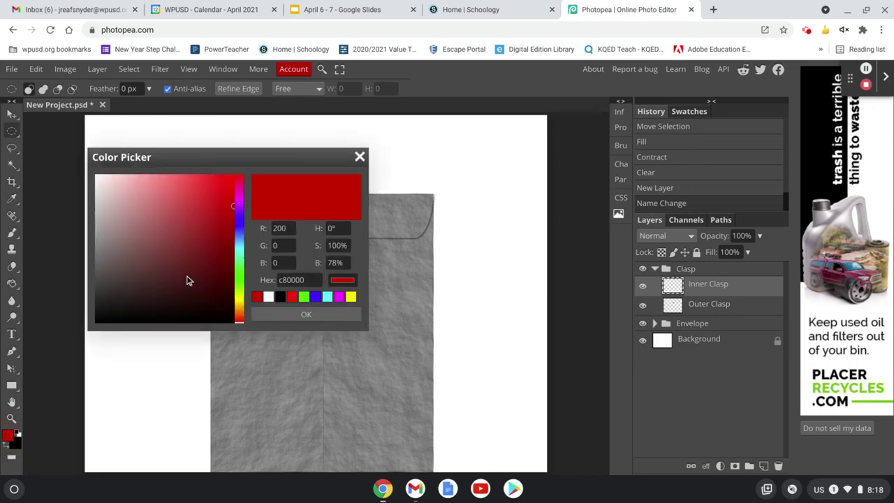
left_click(240, 305)
left_click_drag(241, 305, 239, 308)
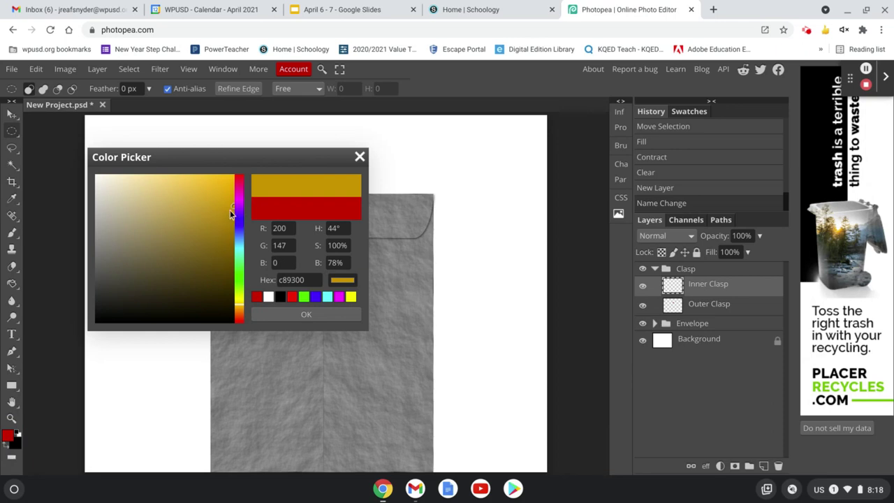
left_click(239, 301)
left_click(226, 172)
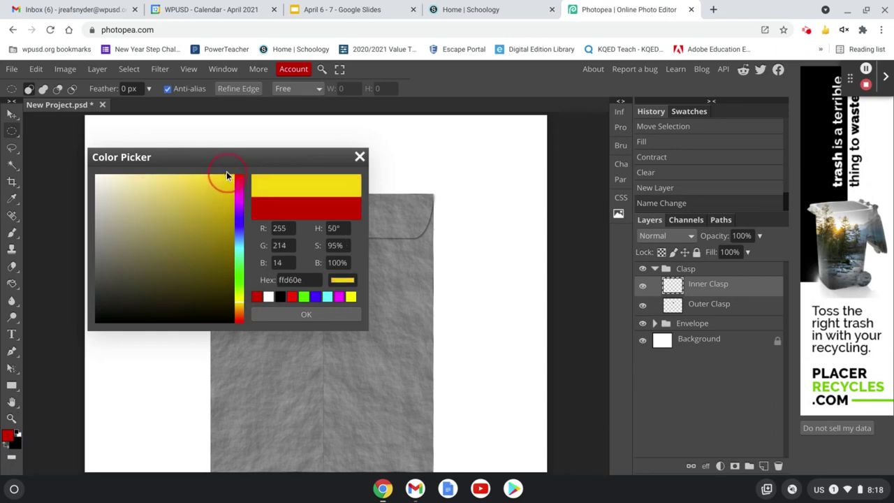
left_click(312, 319)
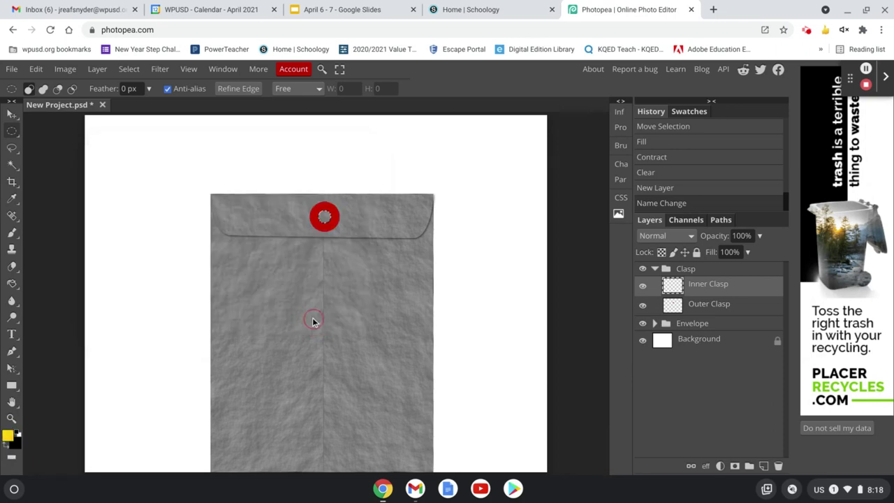
Stroke the hole selection on the Inner Clasp layer with yellow at 18 px, positioned Center, and deselect.
left_click(44, 70)
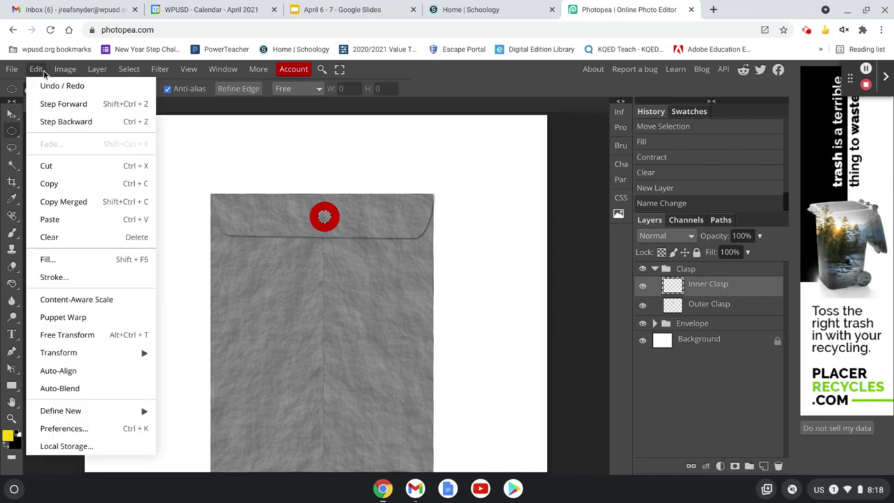
left_click(54, 277)
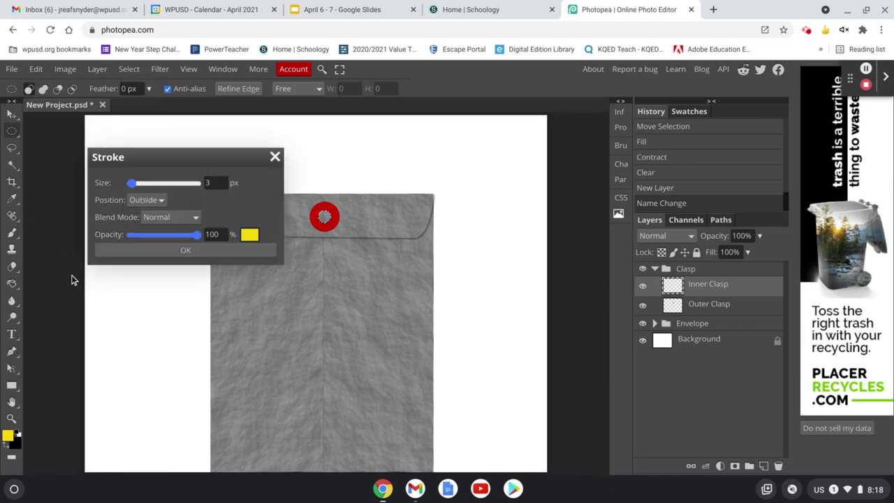
left_click(128, 184)
left_click(142, 201)
left_click(137, 236)
left_click_drag(134, 184, 138, 186)
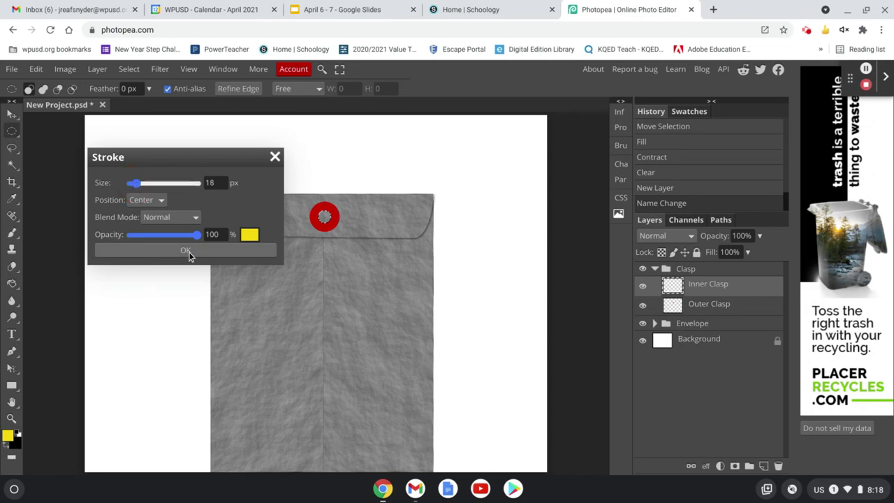
left_click(186, 252)
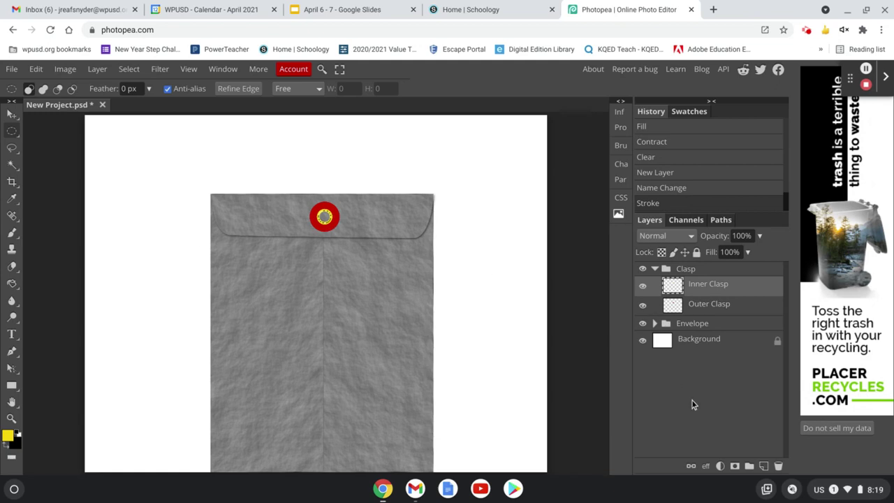
left_click(129, 68)
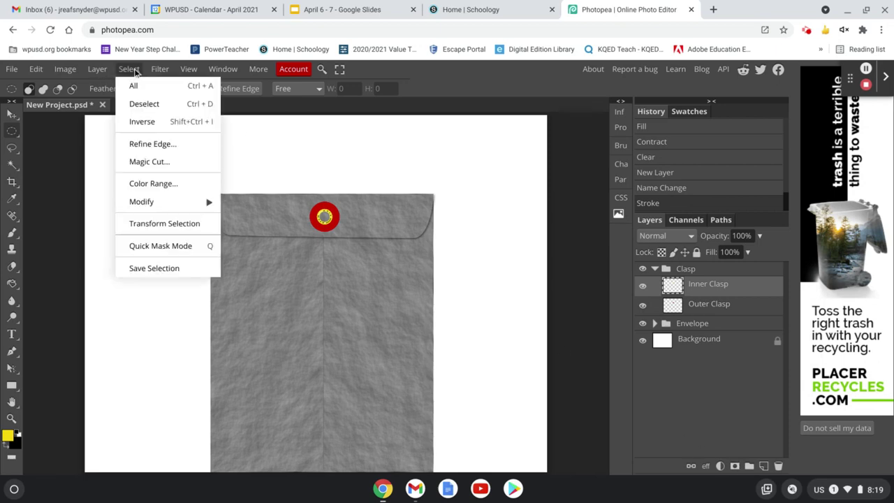
left_click(150, 104)
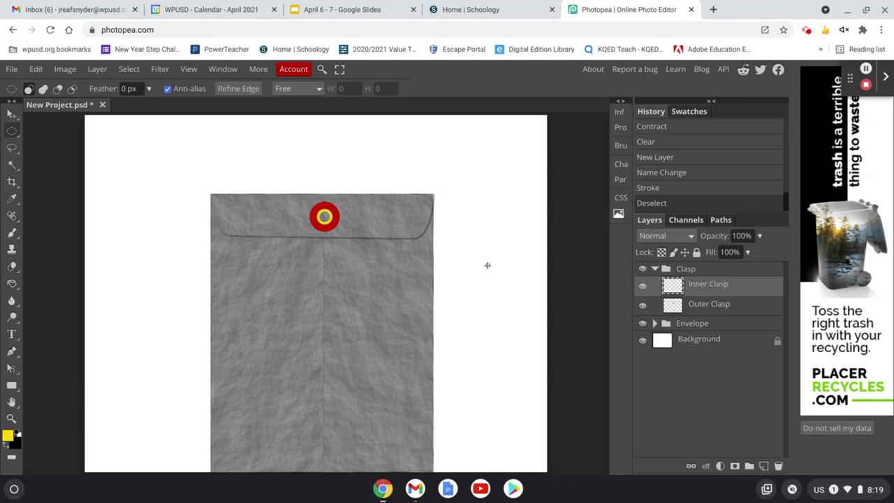
Add a drop shadow to the Outer Clasp layer with 51% opacity, 8 px distance and 4 px size.
left_click(723, 305)
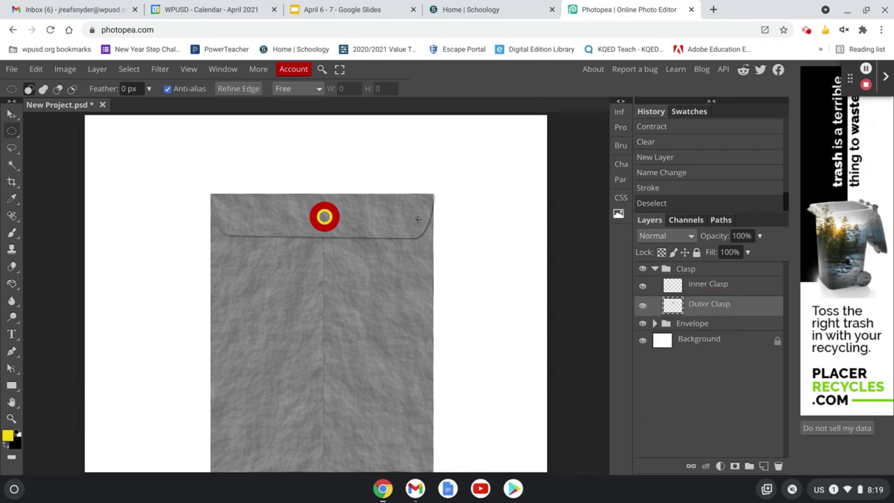
left_click(706, 466)
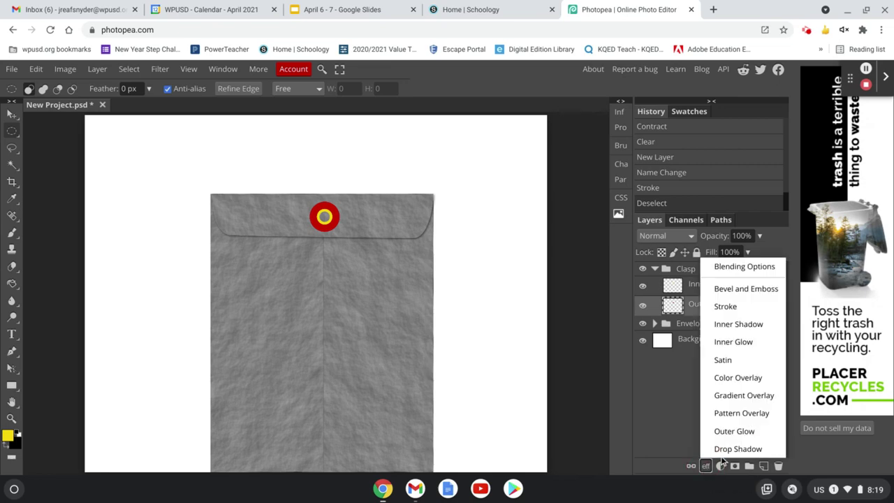
left_click(731, 451)
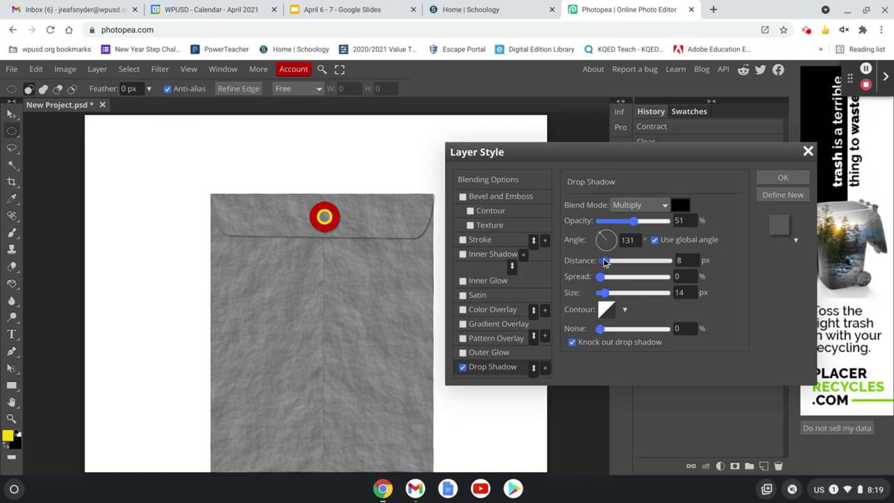
left_click_drag(604, 296, 603, 297)
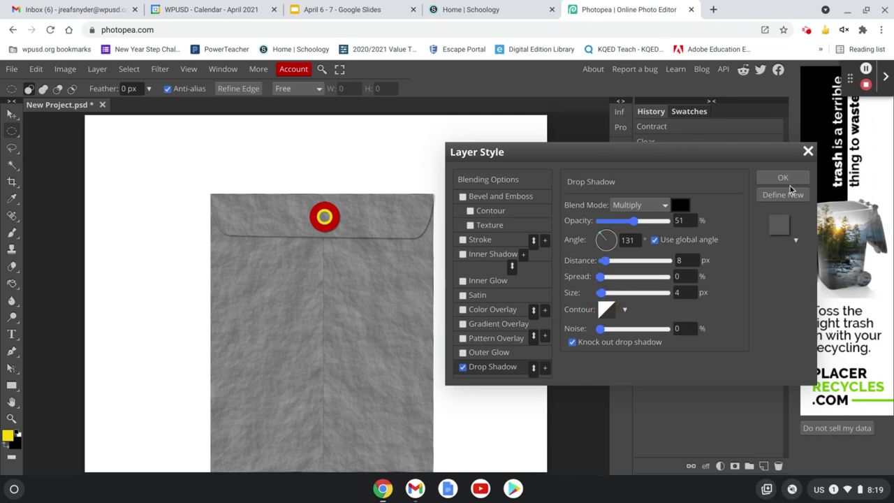
left_click(783, 179)
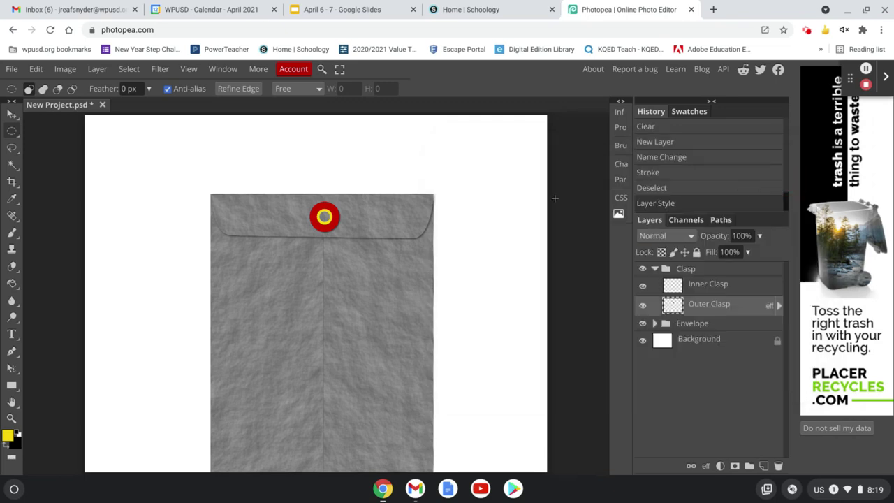
Add a drop shadow to the Inner Clasp layer with 51% opacity, 8 px distance and 4 px size.
left_click(710, 290)
left_click(705, 466)
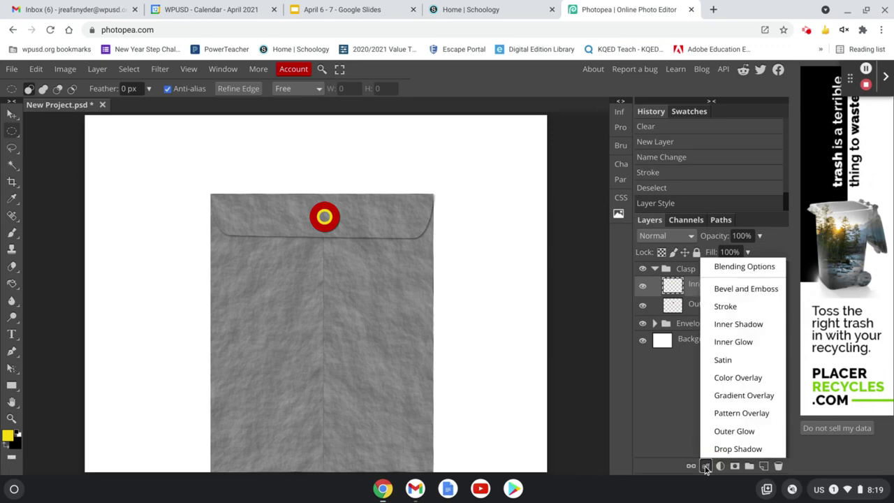
left_click(727, 451)
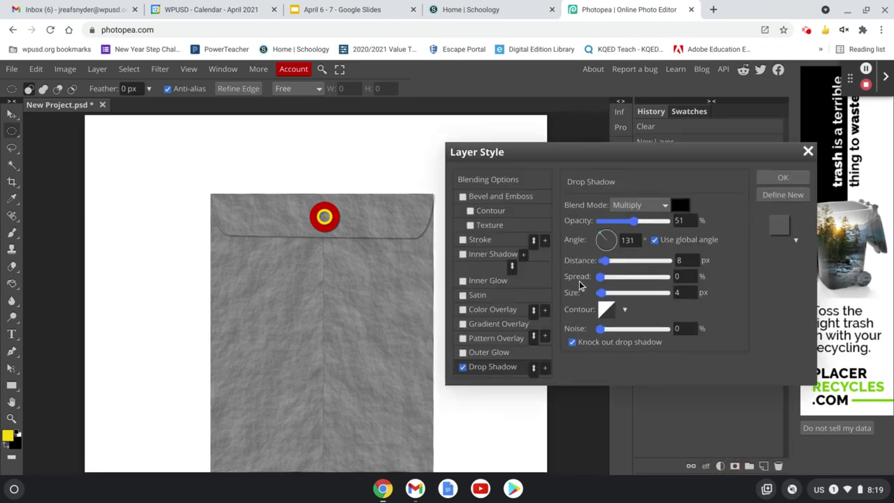
Enable Bevel and Emboss on the Inner Clasp layer with depth 370%, size 20 px and soften 1 px.
left_click(461, 197)
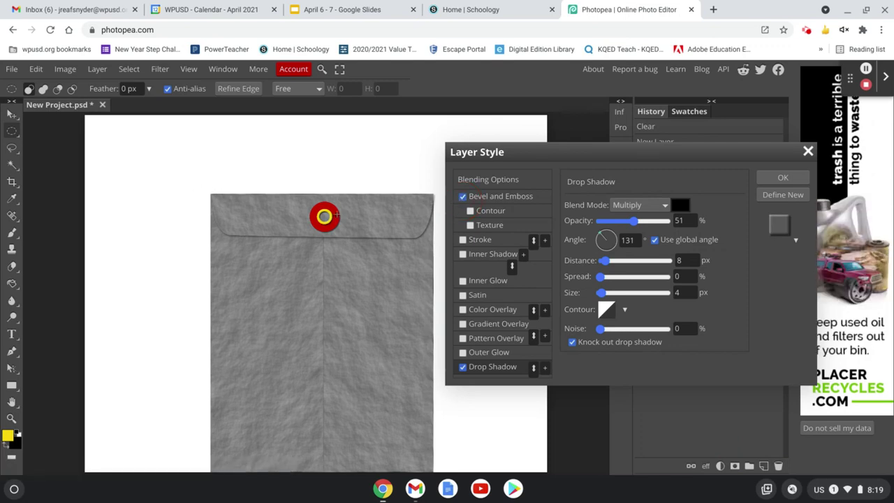
scroll(337, 215, "up", 8)
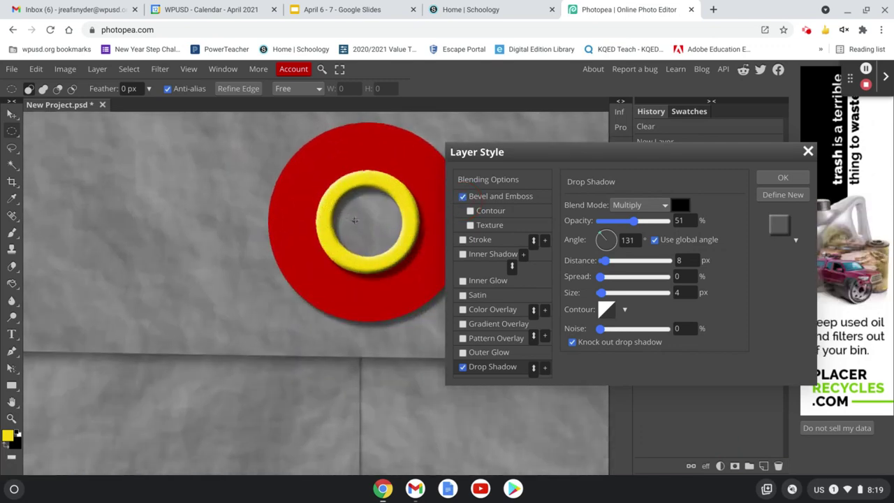
left_click(528, 198)
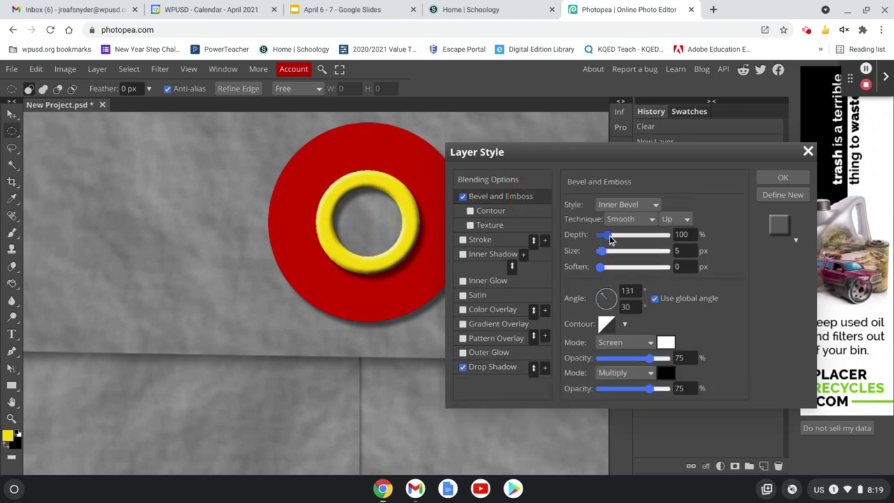
left_click_drag(609, 239, 607, 261)
left_click_drag(632, 236, 624, 238)
left_click(603, 272)
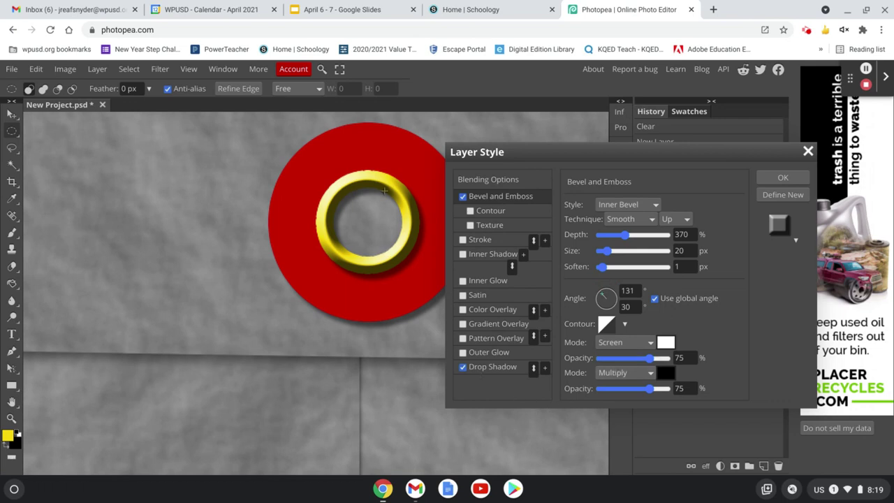
Set the bevel's highlight colour to pale yellow (fbeb9a) and its shadow colour to dark brown, and apply the Inner Clasp layer style.
left_click(666, 341)
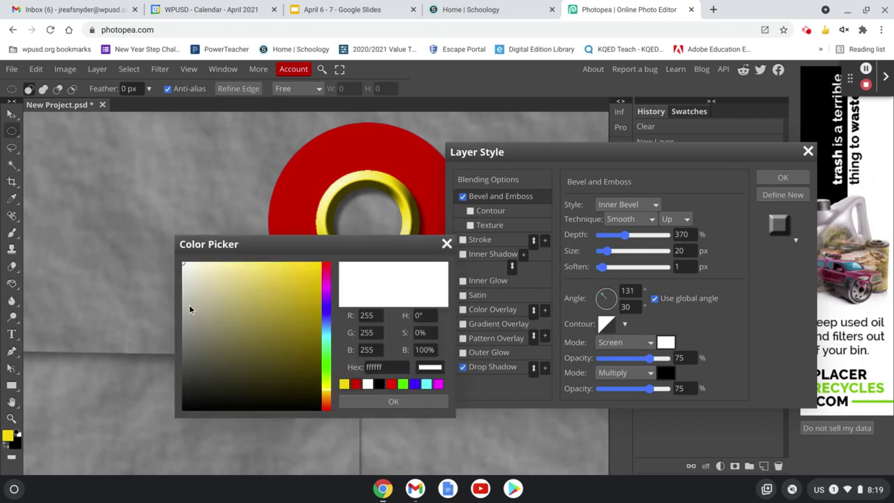
left_click(236, 265)
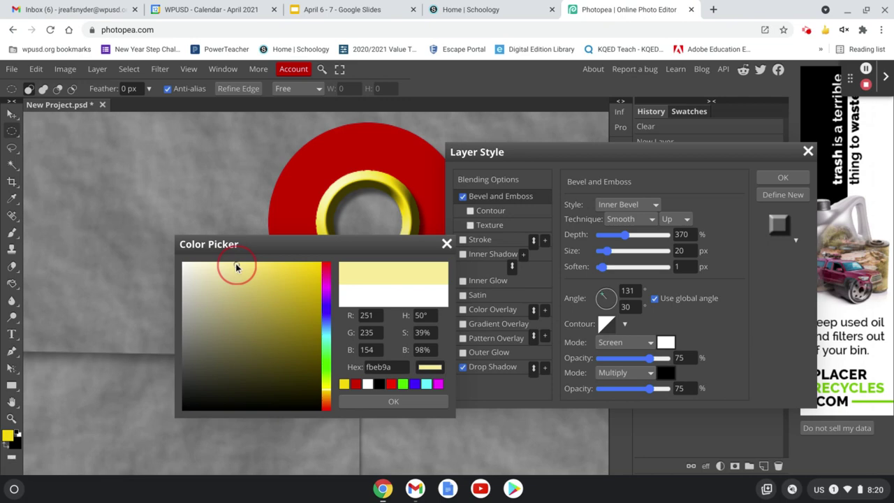
left_click(376, 403)
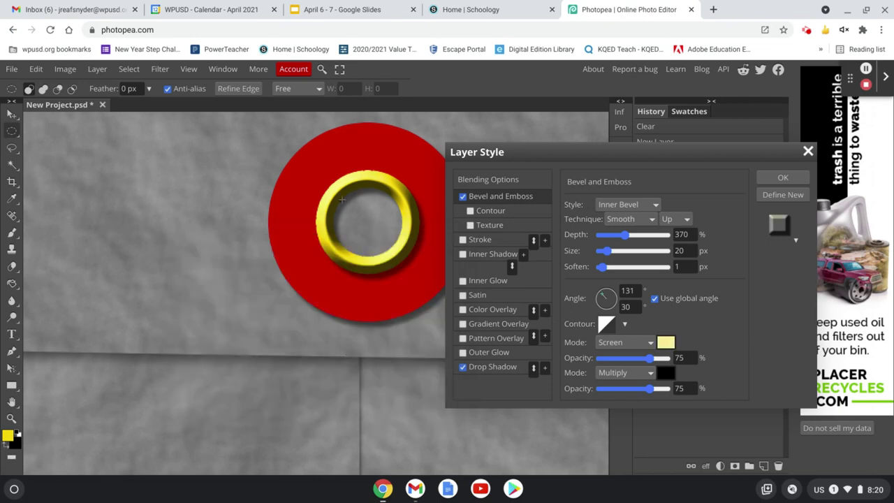
left_click(665, 372)
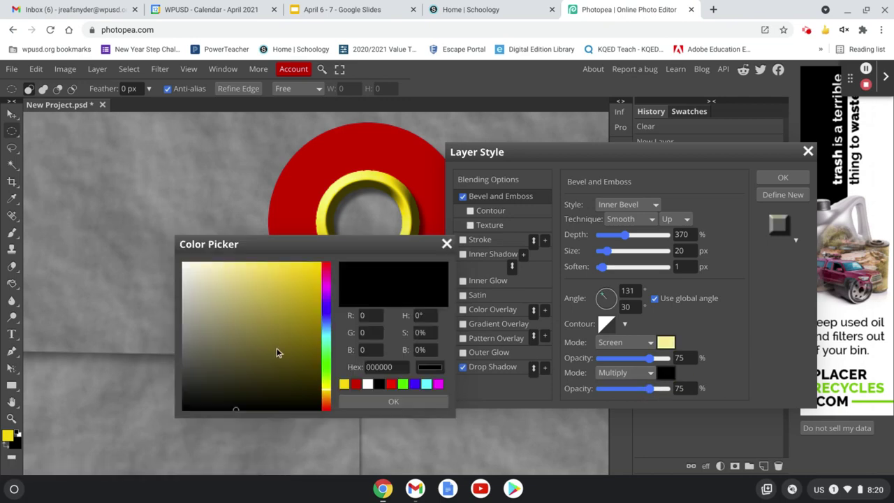
left_click(326, 397)
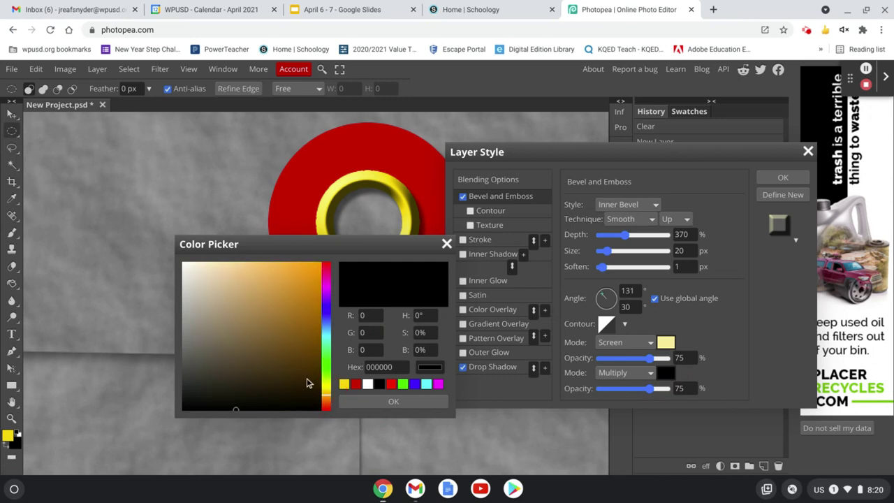
left_click(316, 371)
left_click(412, 404)
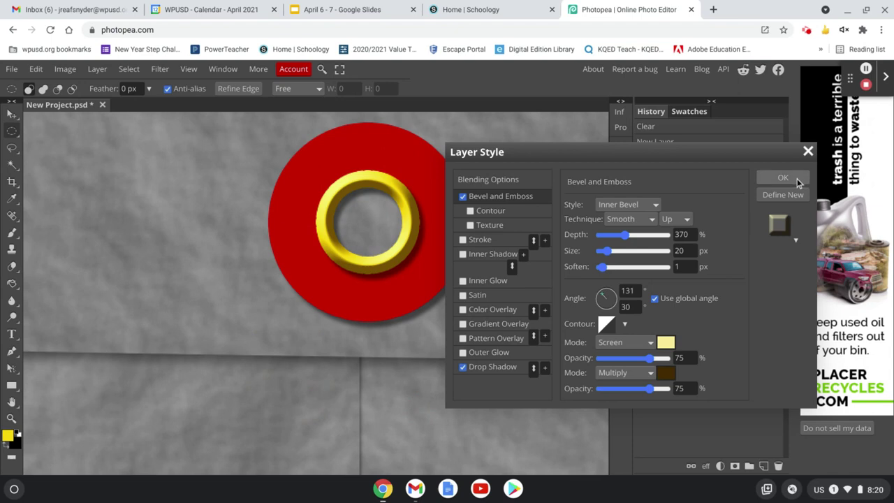
left_click(783, 178)
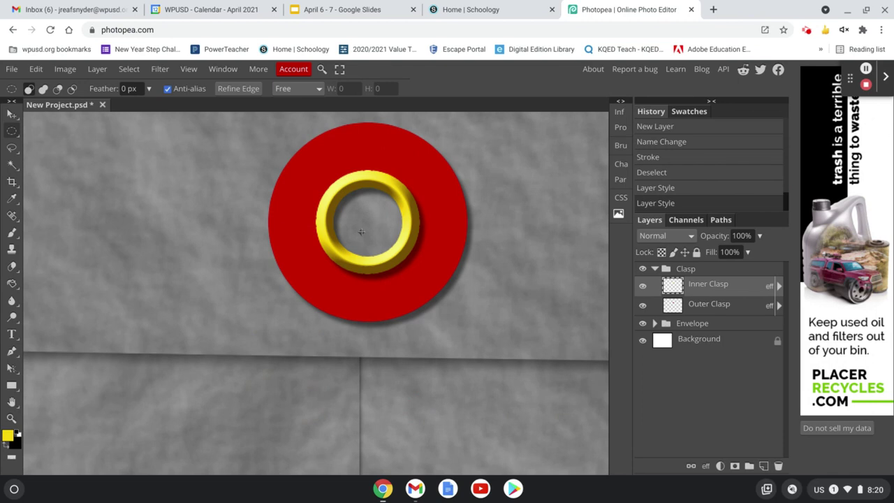
Collapse the Clasp folder and duplicate it.
key("ctrl+0")
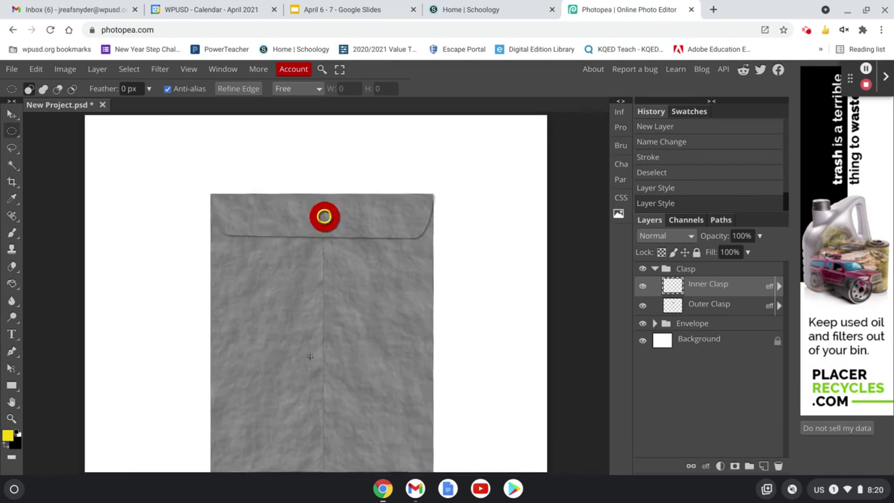
left_click(655, 269)
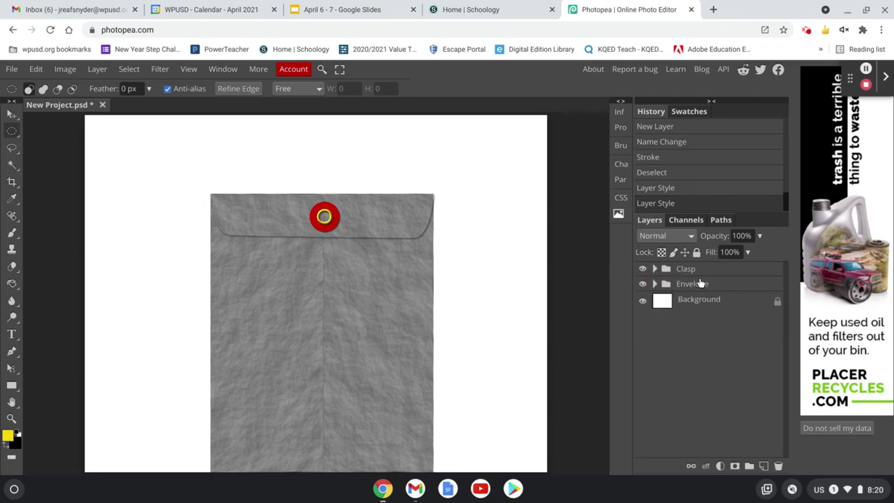
left_click_drag(687, 271, 762, 467)
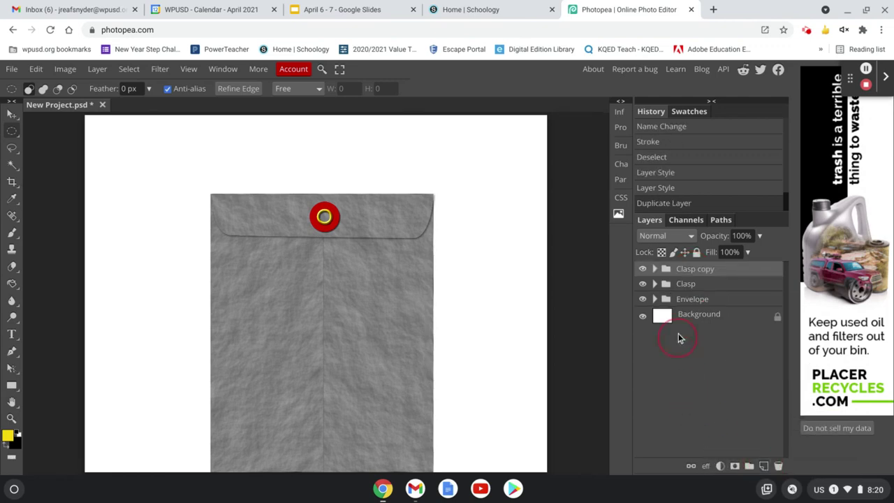
Select both the Inner Clasp and Outer Clasp layers inside the duplicated clasp folder and activate the Move tool.
left_click(684, 274)
left_click(654, 270)
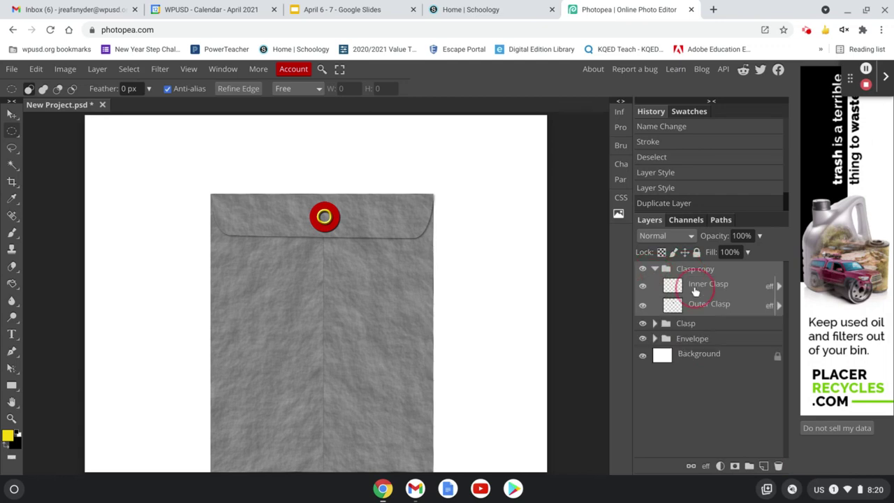
left_click(695, 291)
key("shift")
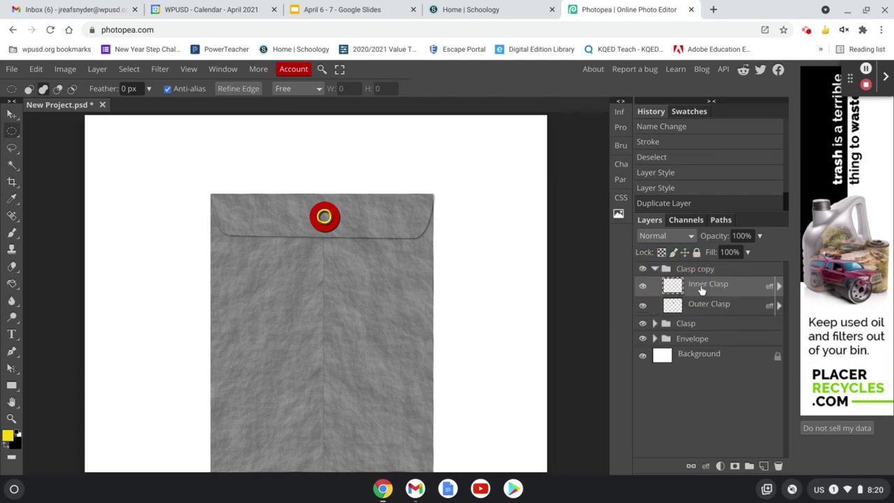
left_click(711, 307, "shift")
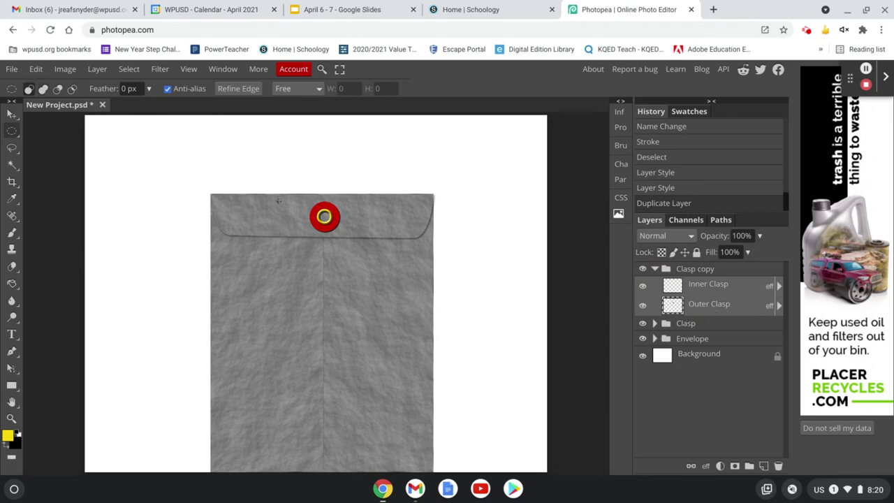
left_click(11, 113)
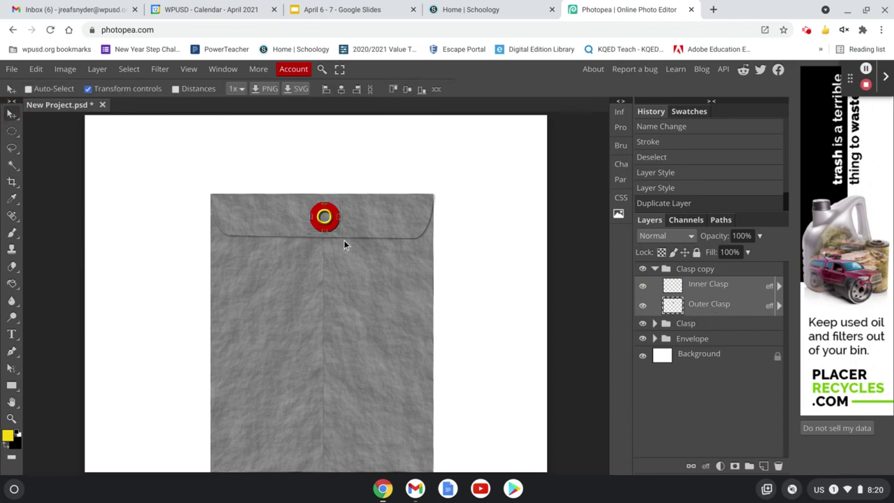
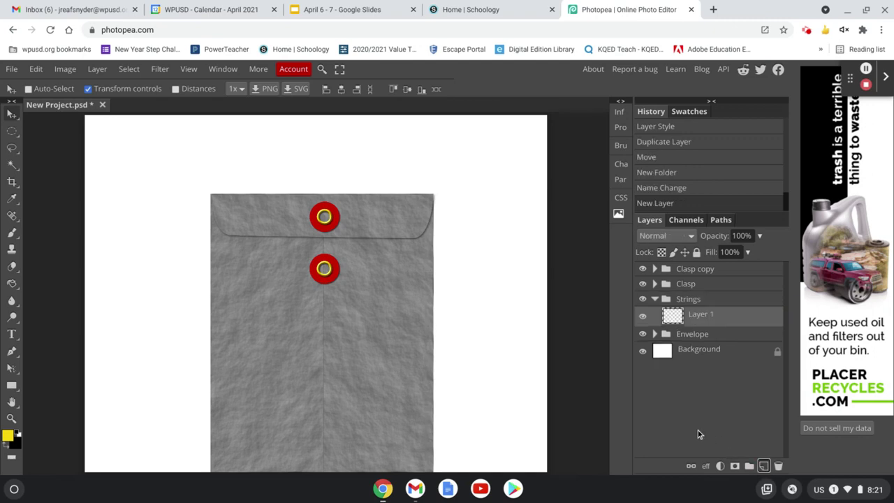
Set the Pen tool to Shape mode with no fill for drawing the string.
left_click(12, 352)
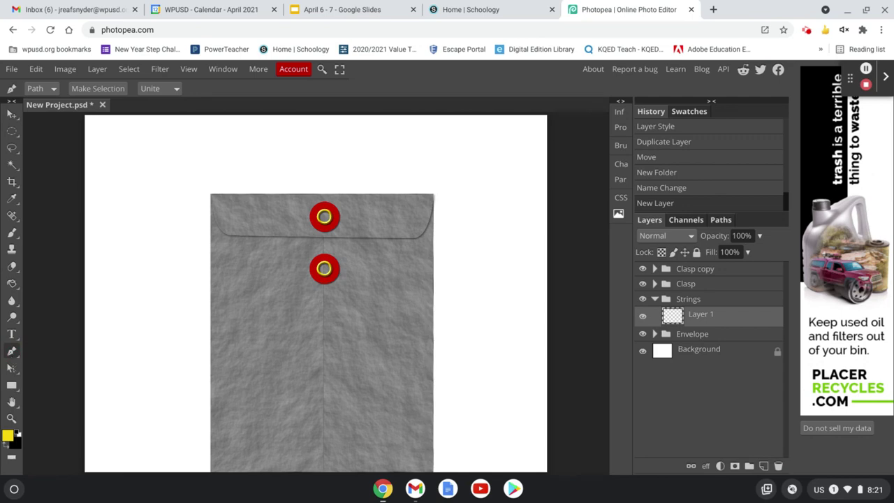
left_click(53, 89)
left_click(44, 106)
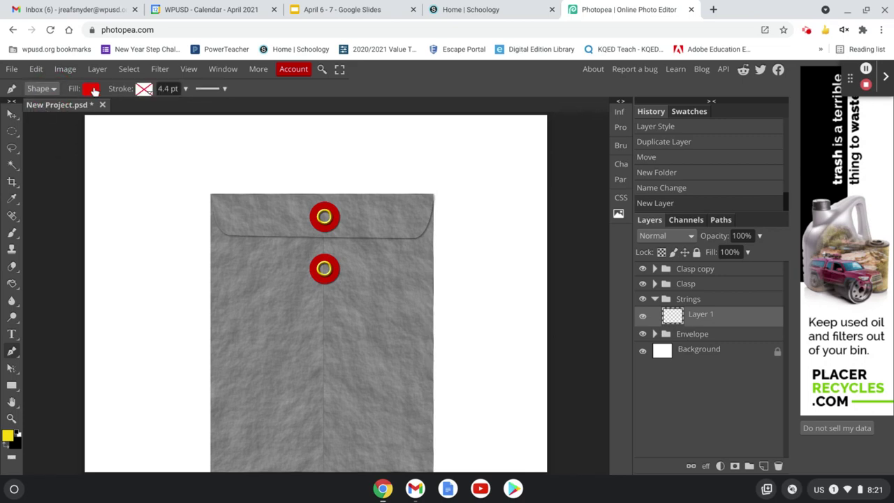
left_click(94, 92)
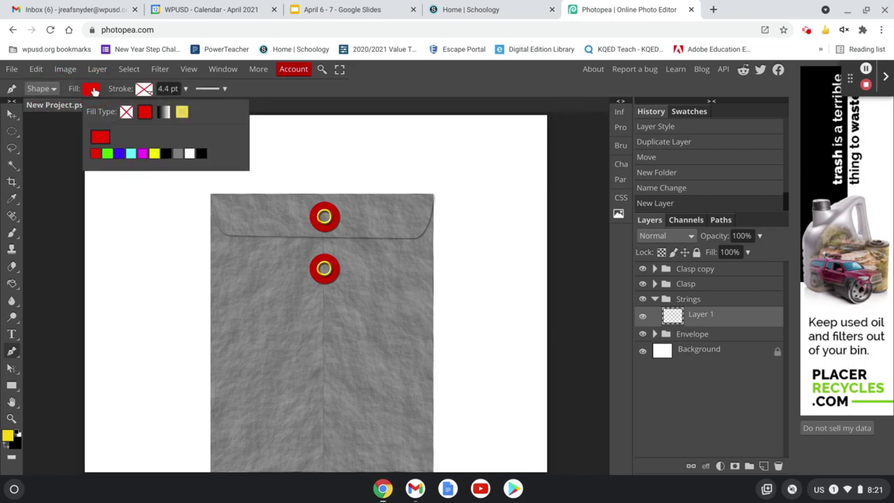
left_click(126, 115)
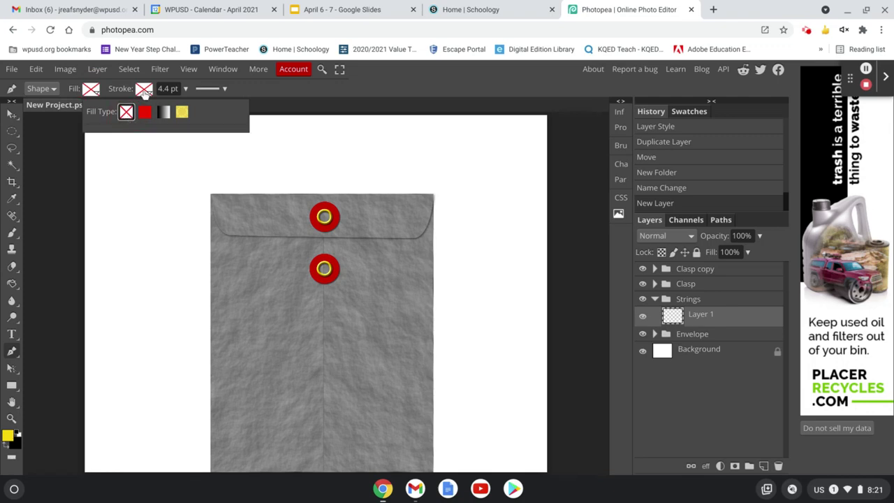
Give the Pen tool's shape a solid dark brown stroke (483101).
left_click(144, 92)
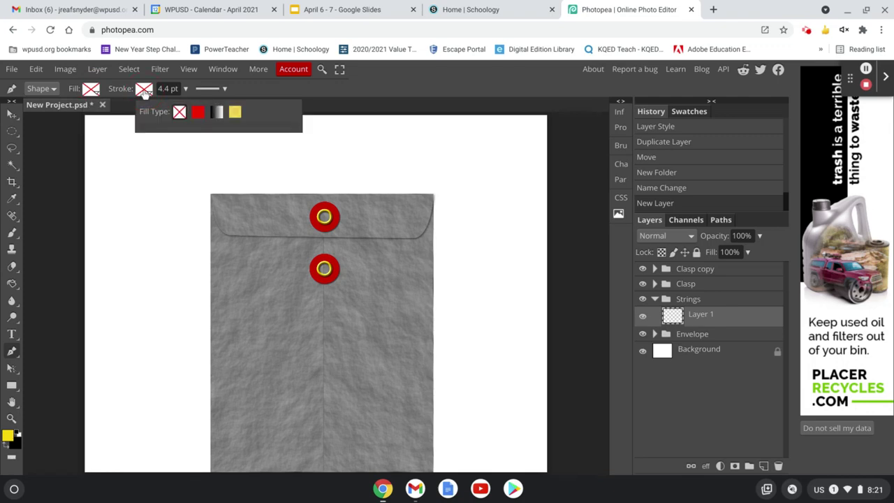
left_click(198, 113)
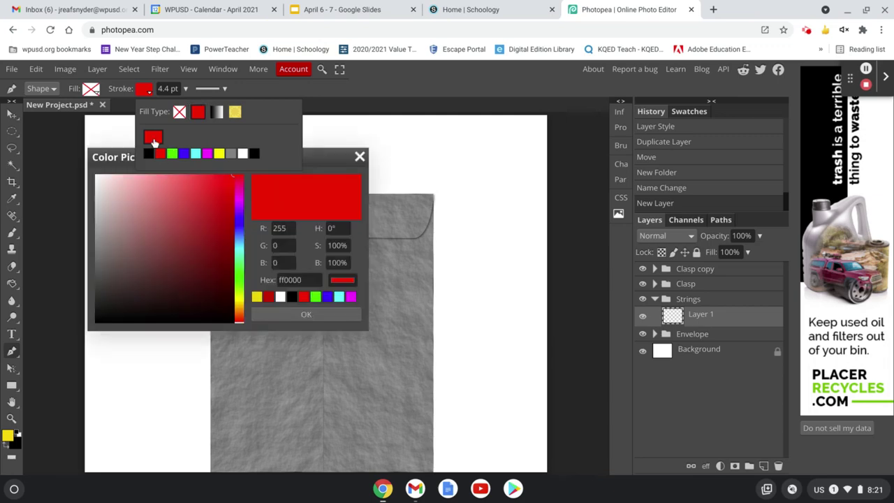
left_click(152, 139)
left_click_drag(239, 320, 239, 305)
left_click_drag(223, 241, 232, 282)
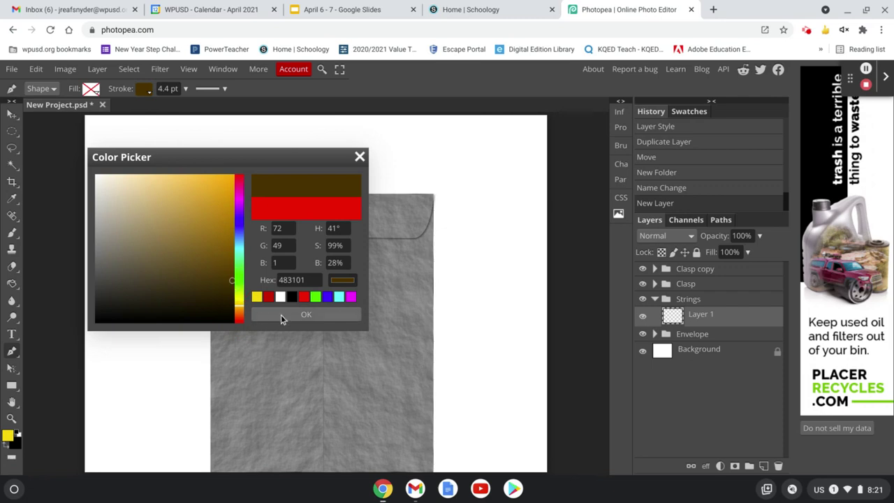
left_click(281, 314)
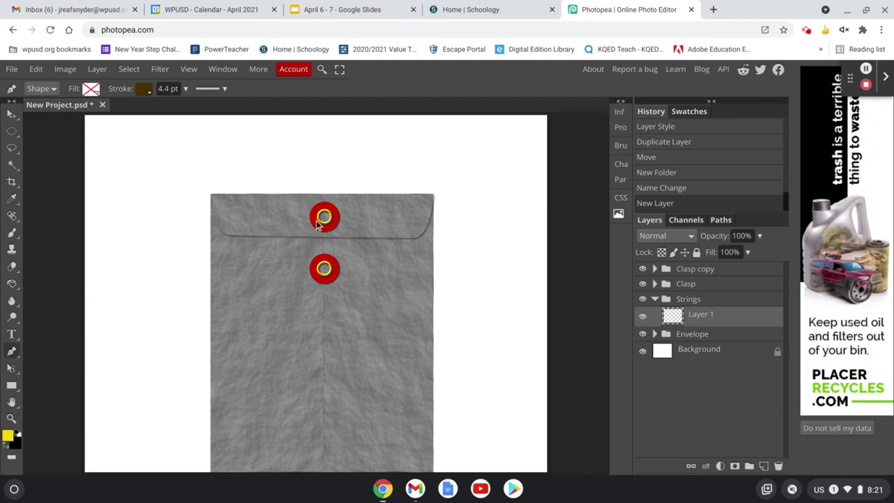
Draw the first string path from the lower clasp's left side up to the upper clasp's left, then down to the lower clasp's right.
left_click(315, 272)
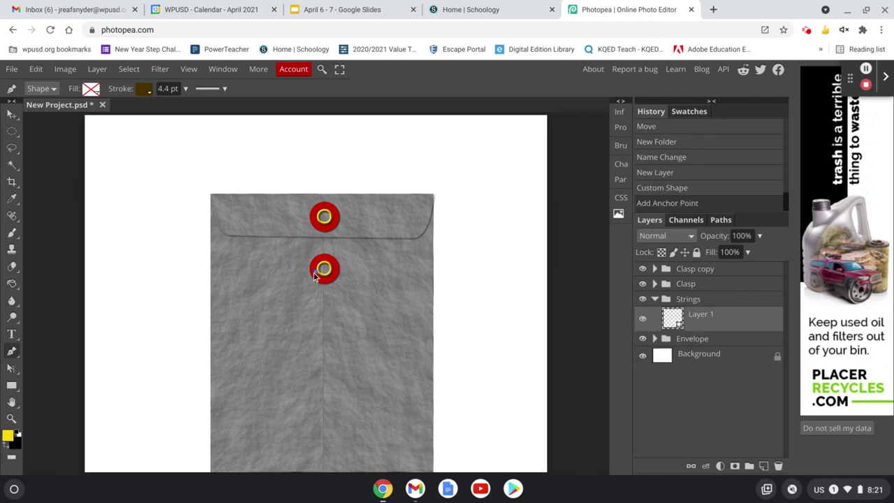
left_click(317, 222)
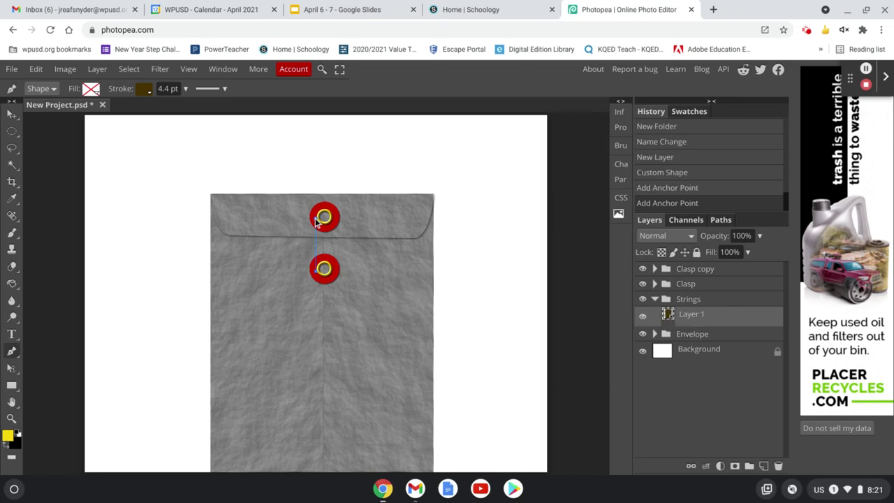
left_click(334, 272)
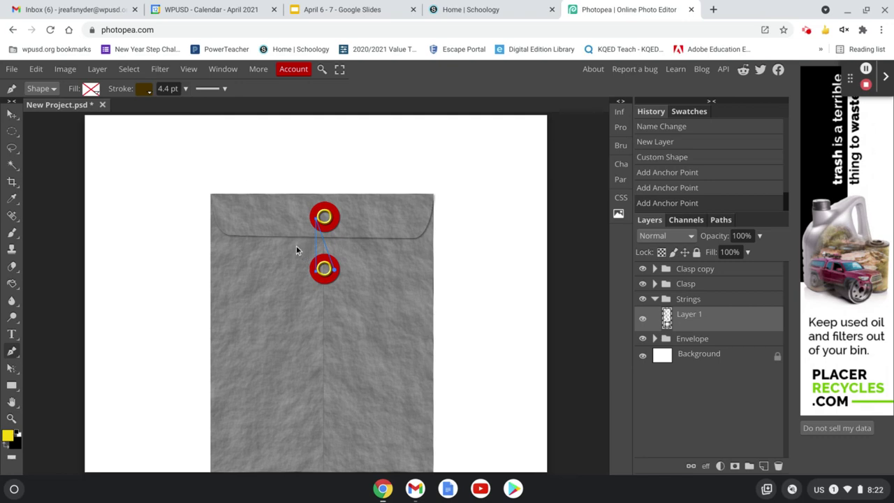
Set the first string's stroke width to 14.0 pt and deselect its path by selecting the Background layer.
key("ctrl+plus")
scroll(298, 250, "up", 2)
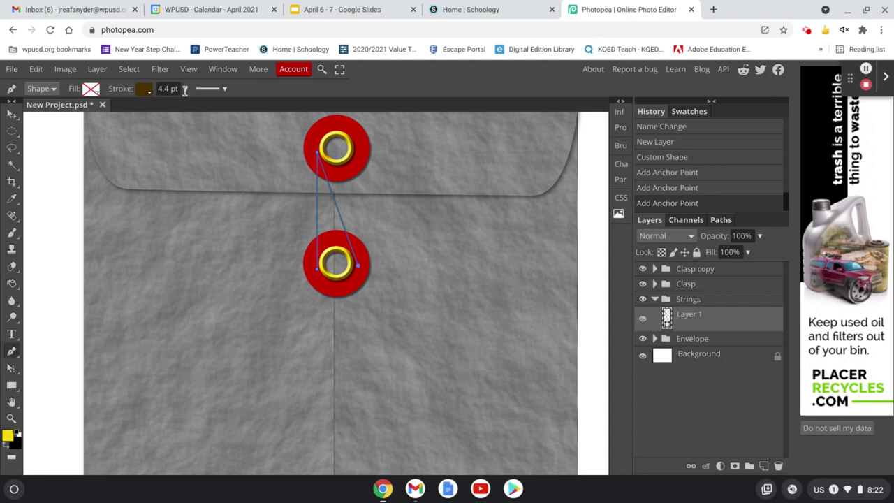
left_click(186, 89)
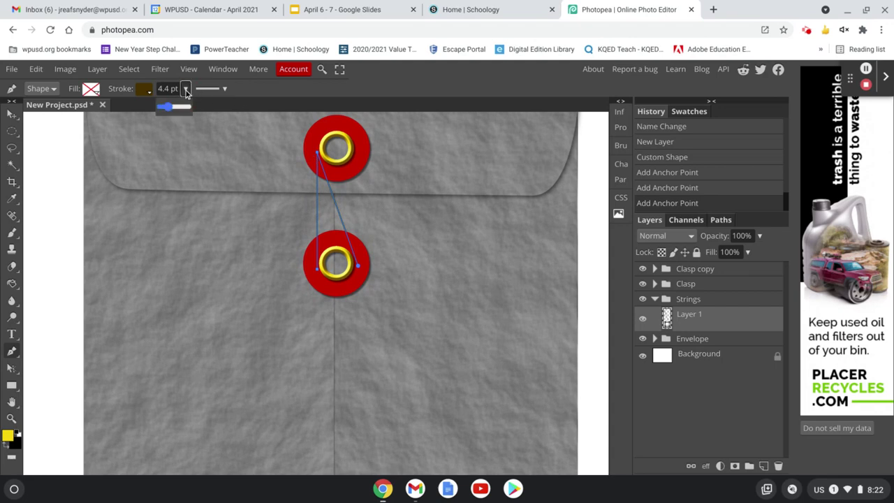
left_click_drag(168, 109, 171, 113)
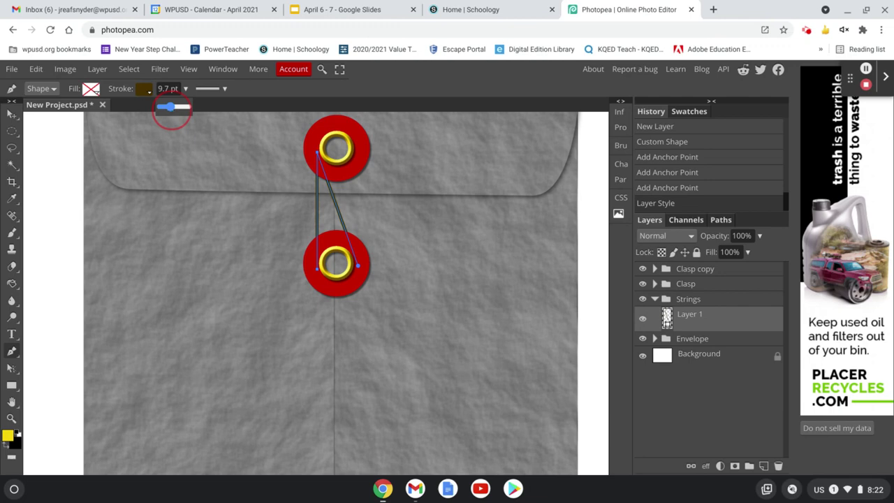
left_click_drag(171, 113, 173, 113)
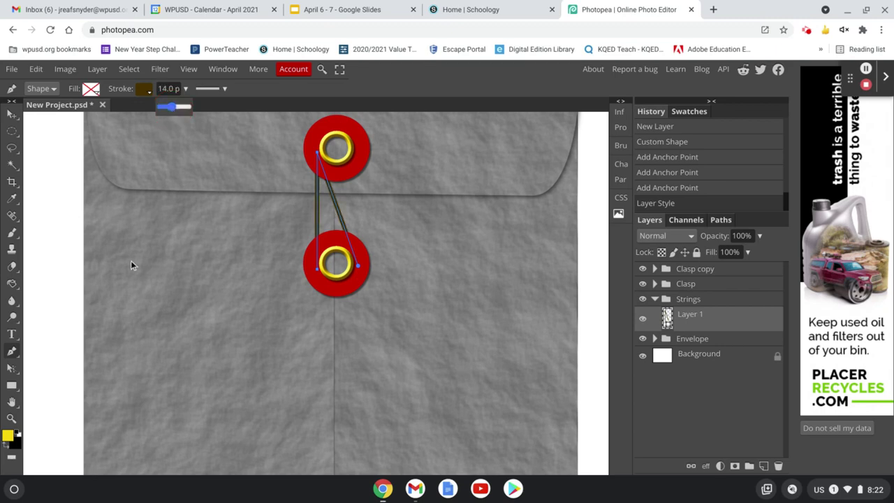
left_click(693, 361)
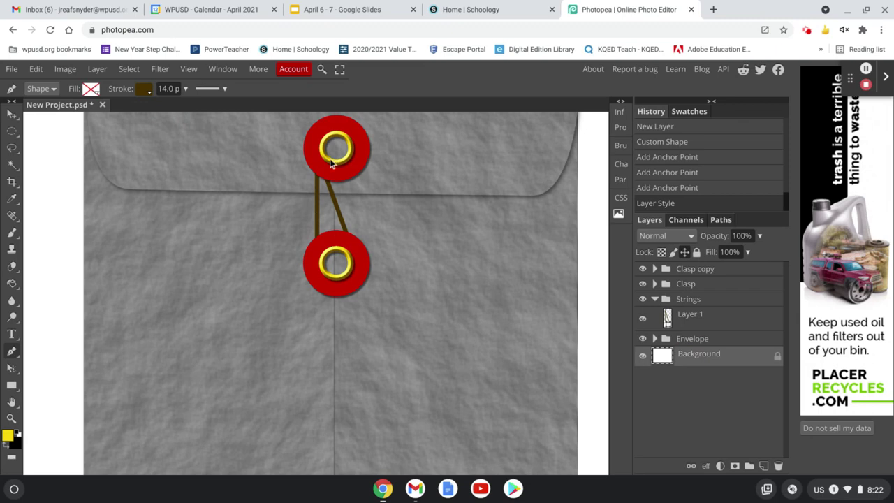
On a new layer above Layer 1, draw a second string from lower-left to upper-right clasp side, down the right, ending in a curved tail.
left_click(700, 319)
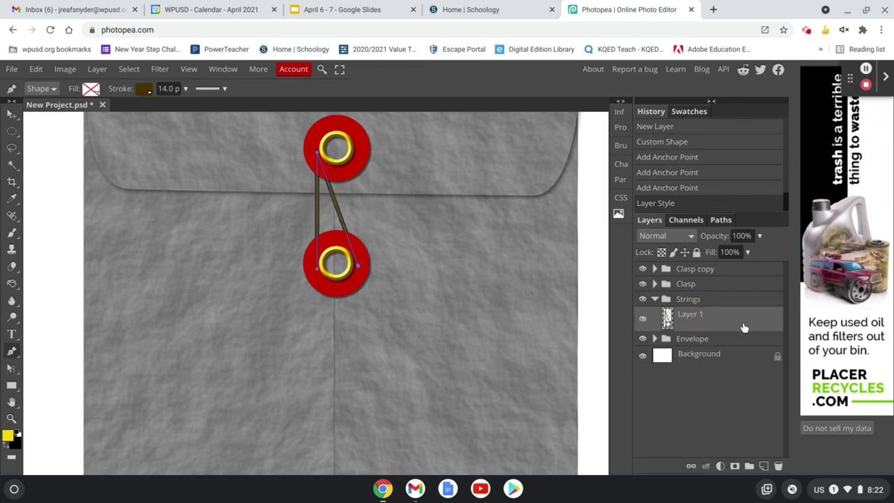
left_click(764, 467)
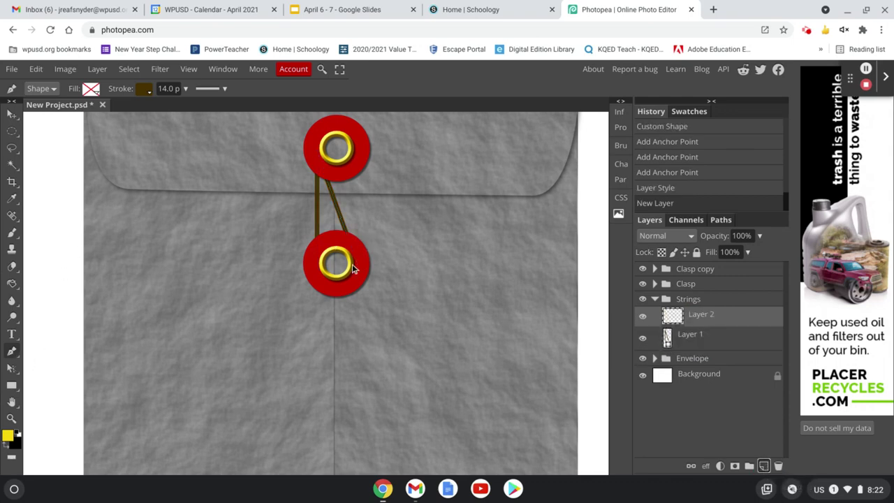
left_click(317, 261)
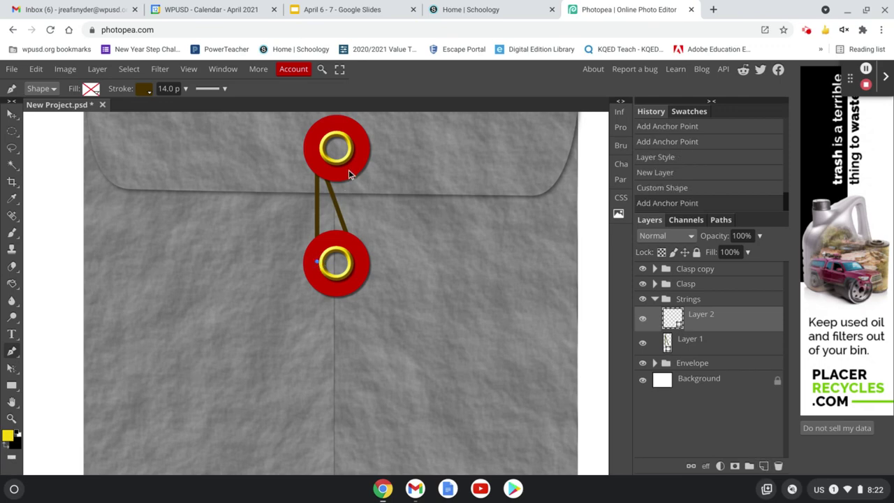
left_click(357, 151)
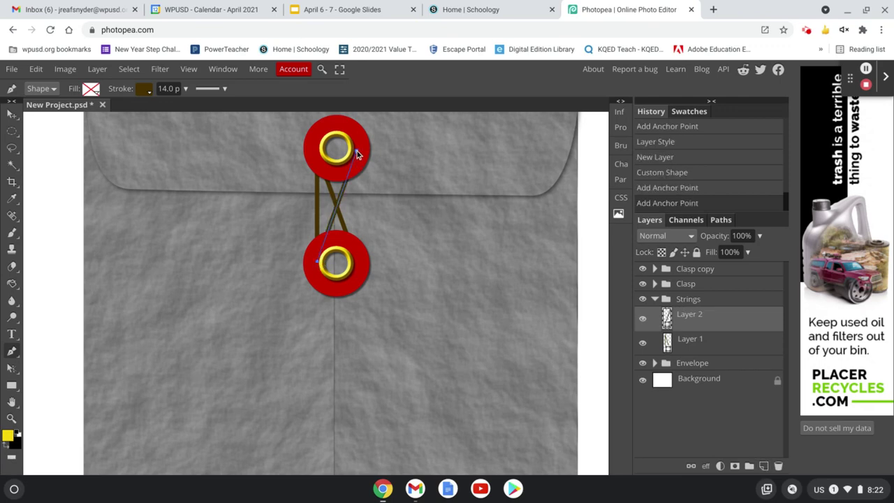
left_click(357, 264)
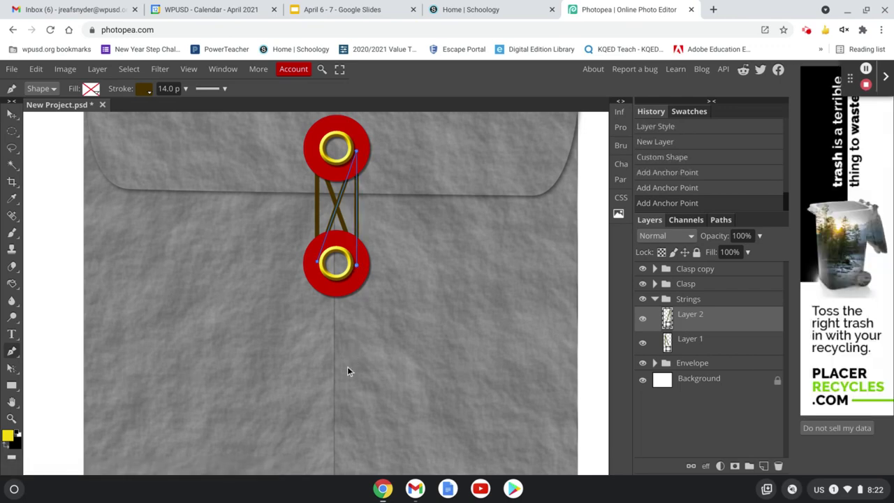
left_click_drag(352, 355, 387, 343)
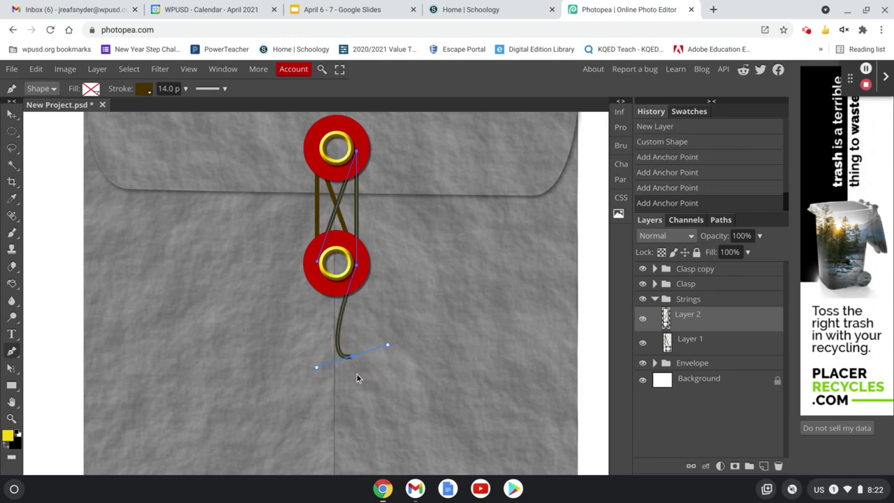
left_click(681, 386)
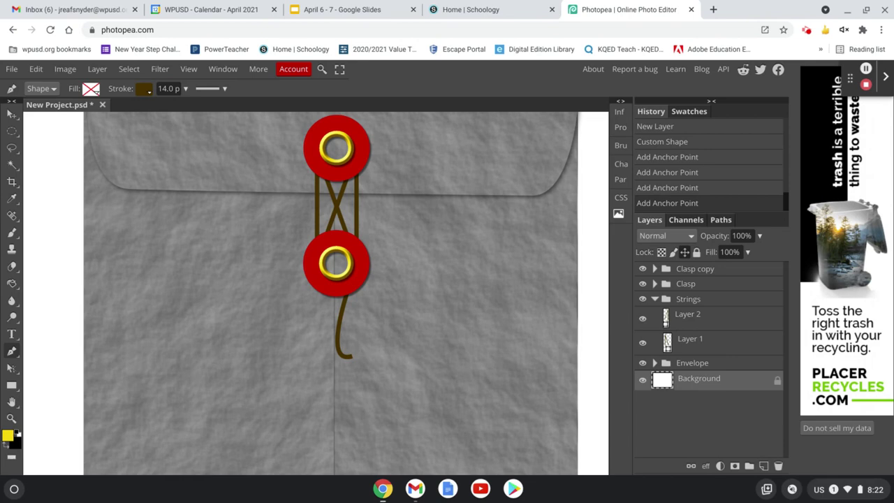
Add a drop shadow to Layer 2 with a distance of 16 px and a size of 8 px.
left_click(714, 322)
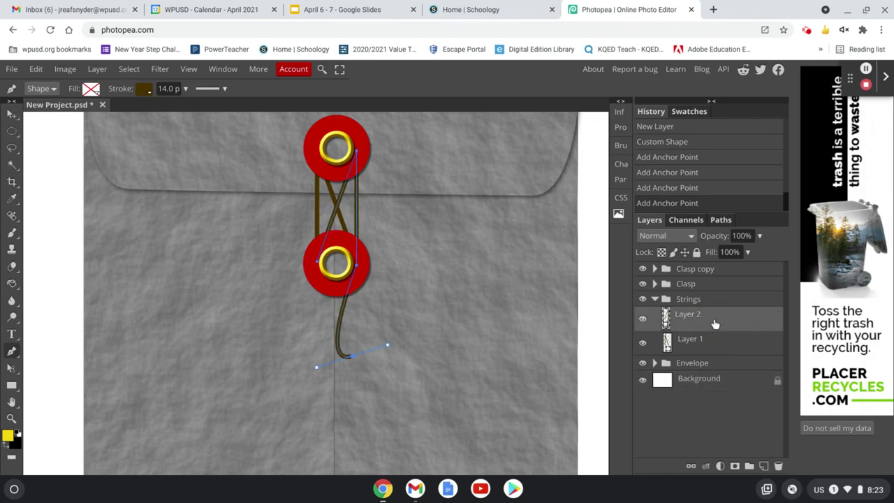
left_click(707, 467)
left_click(722, 453)
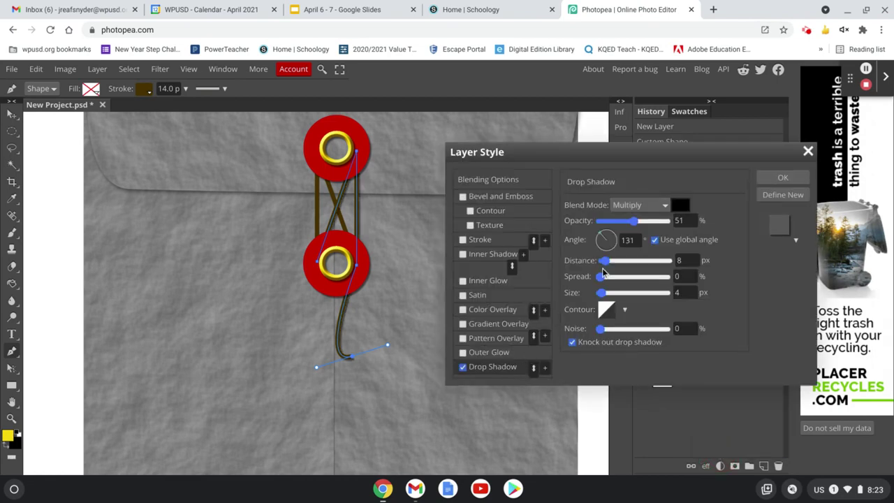
left_click_drag(604, 262, 606, 295)
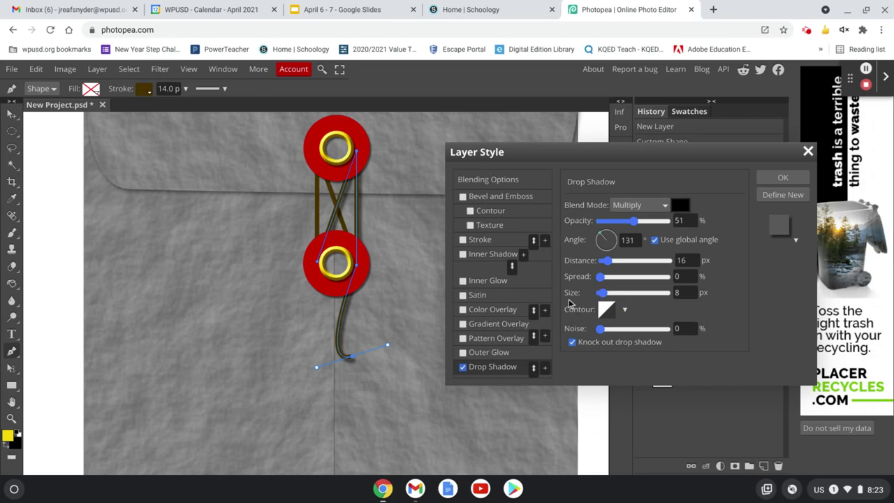
Add Bevel and Emboss to Layer 2 with a depth of 215% and apply the layer style.
left_click(462, 198)
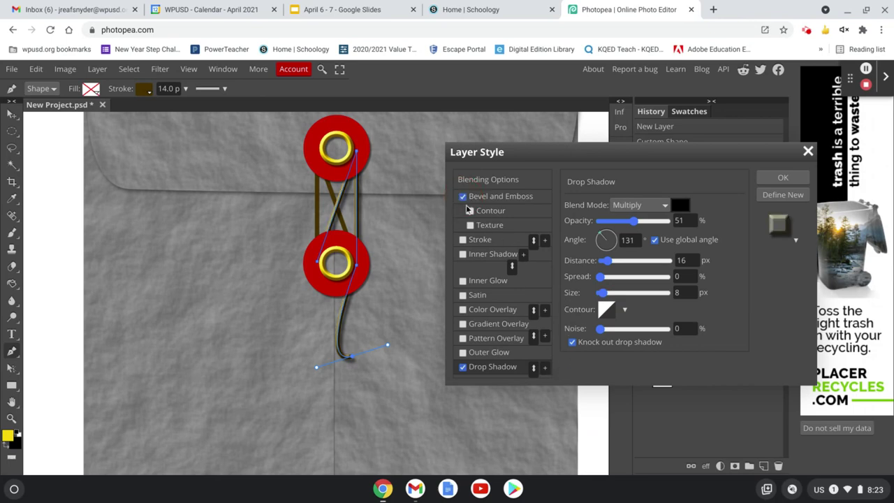
left_click(489, 199)
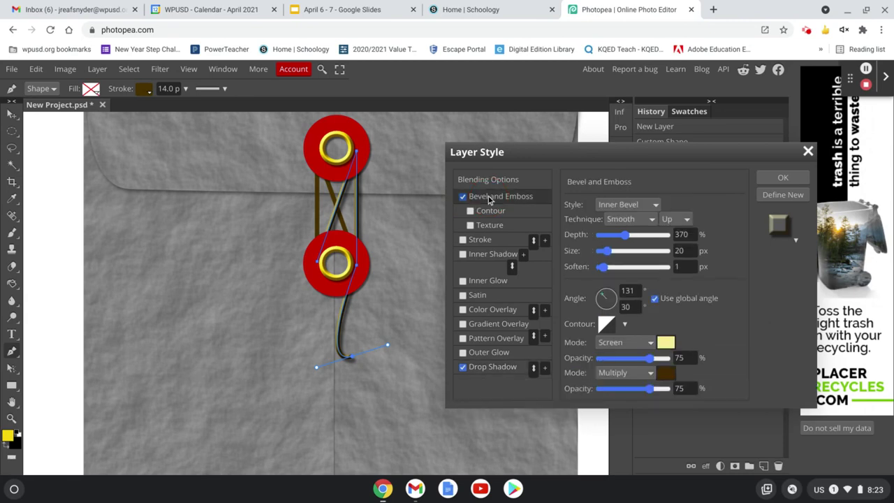
left_click_drag(618, 241, 613, 235)
left_click(798, 180)
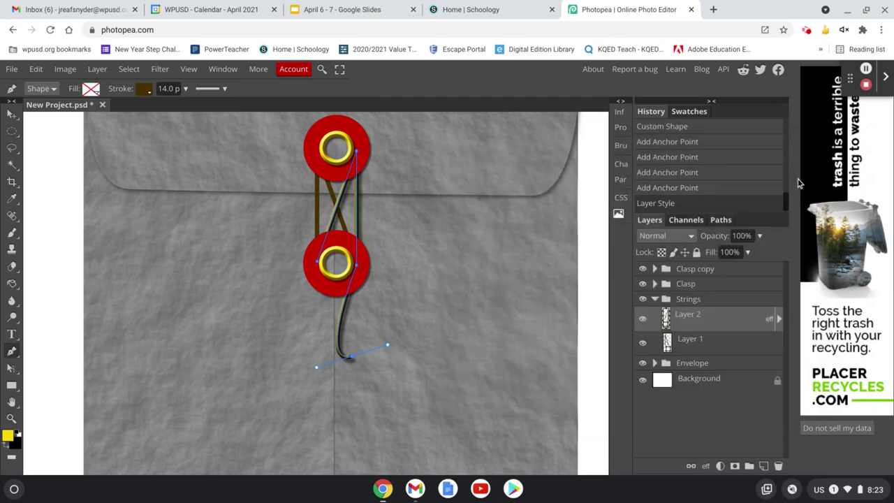
Apply Bevel and Emboss and a drop shadow to the first string on Layer 1.
left_click(684, 348)
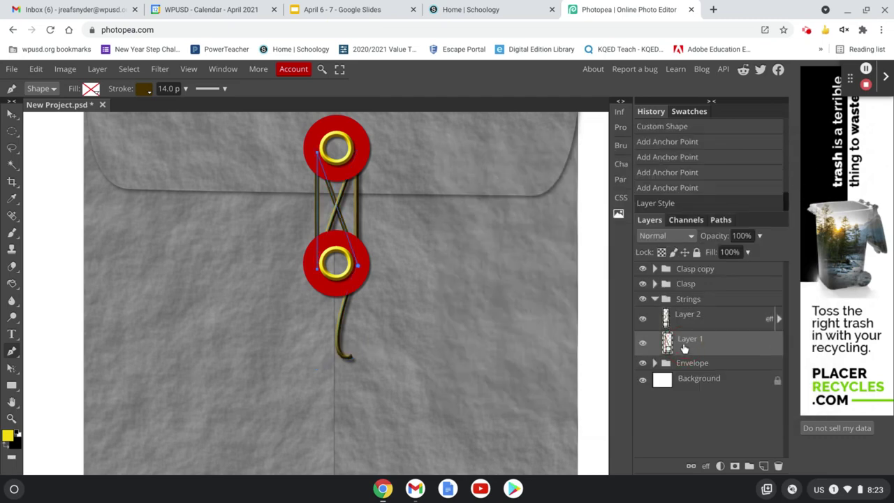
left_click(705, 465)
left_click(733, 292)
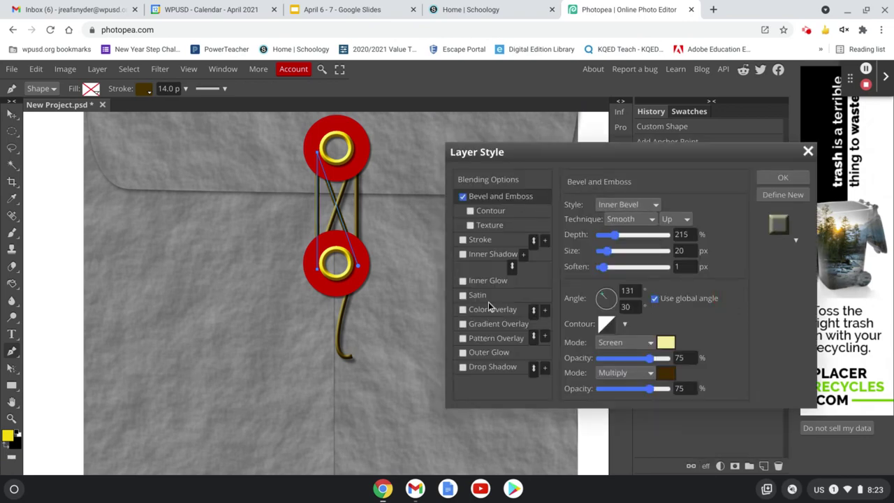
left_click(465, 370)
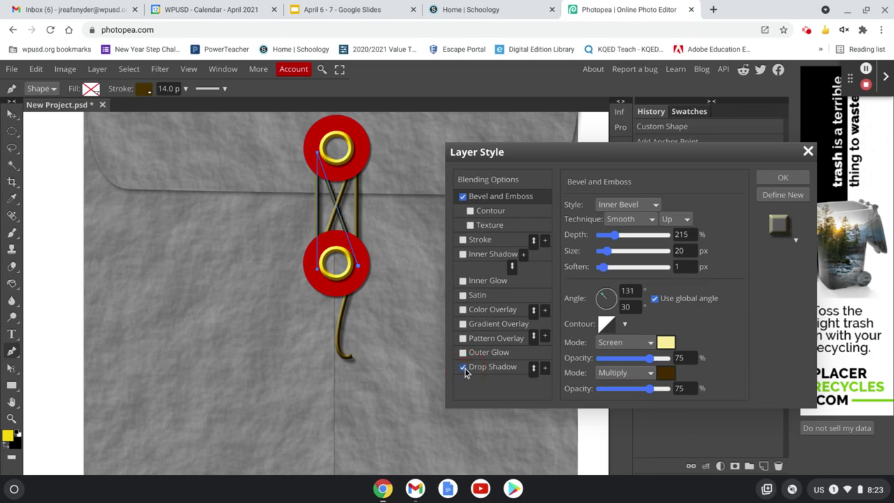
left_click(774, 181)
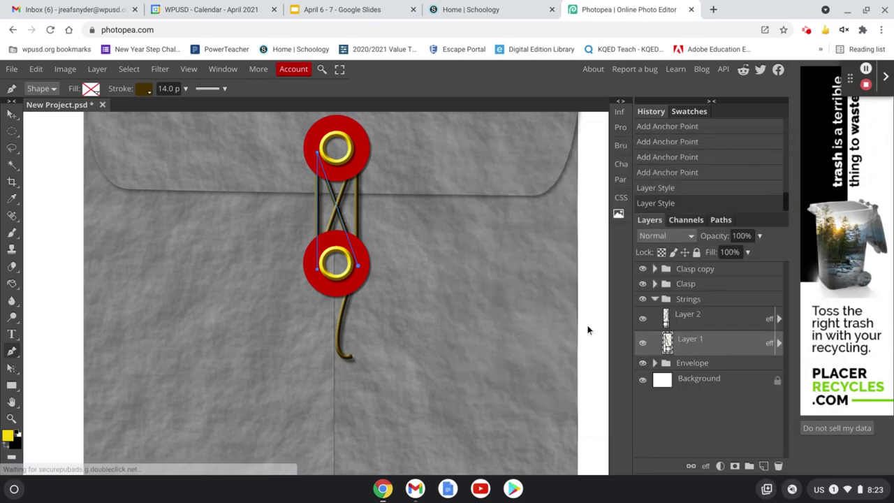
Deselect the string path by selecting the Background layer, and collapse the Strings folder.
left_click(693, 380)
scroll(389, 244, "down", 5)
scroll(375, 274, "up", 4)
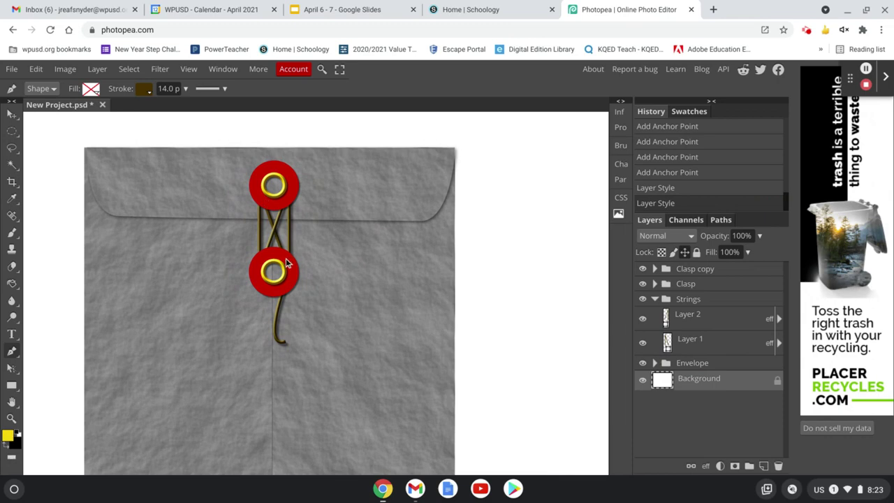
left_click(655, 300)
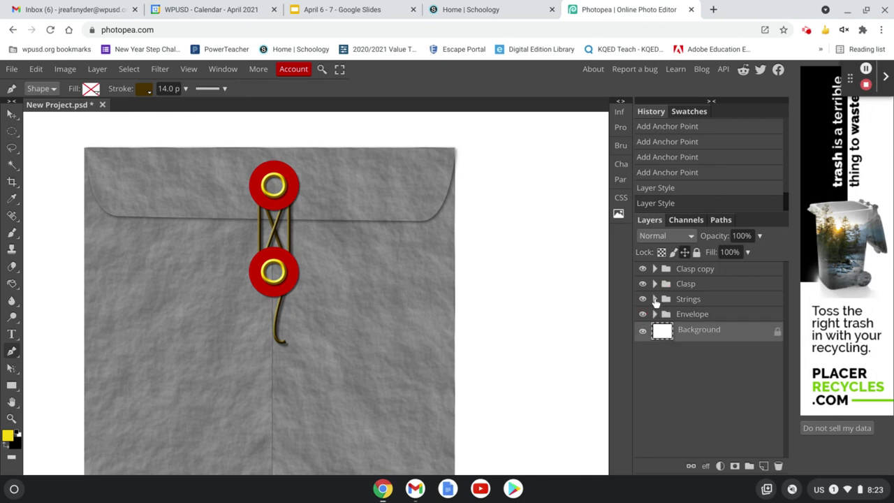
scroll(315, 338, "down", 3)
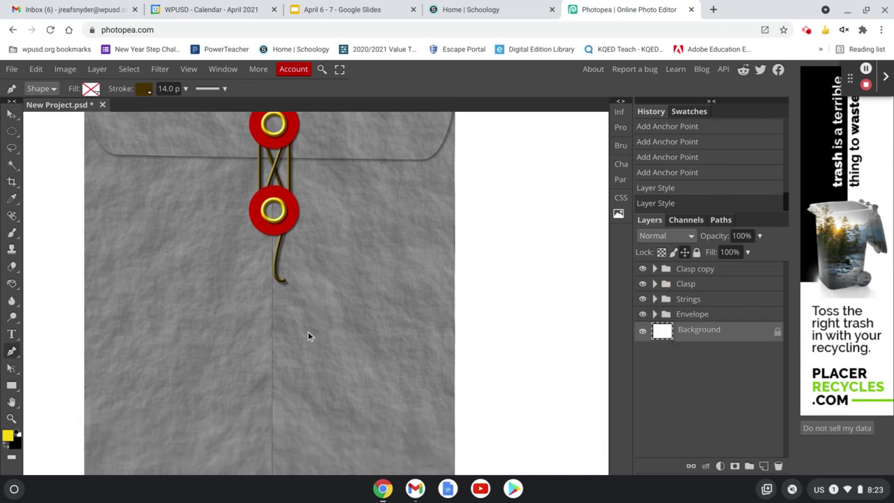
scroll(331, 315, "up", 1)
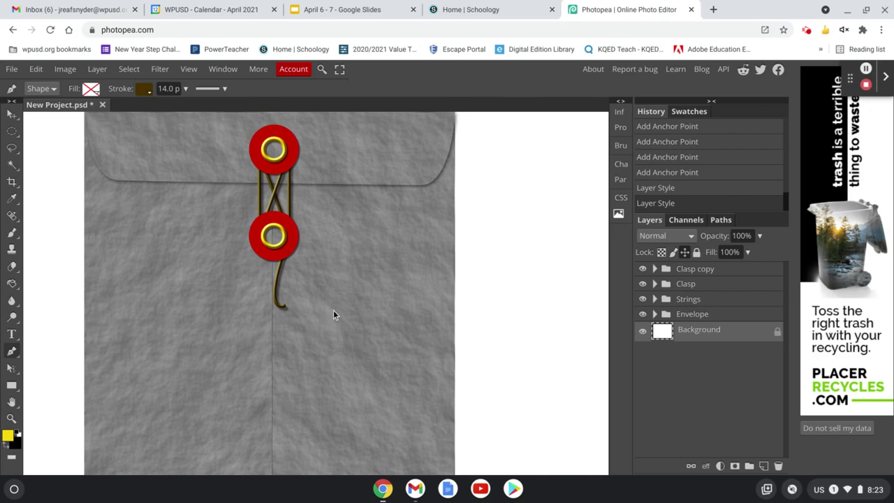
scroll(333, 310, "down", 2)
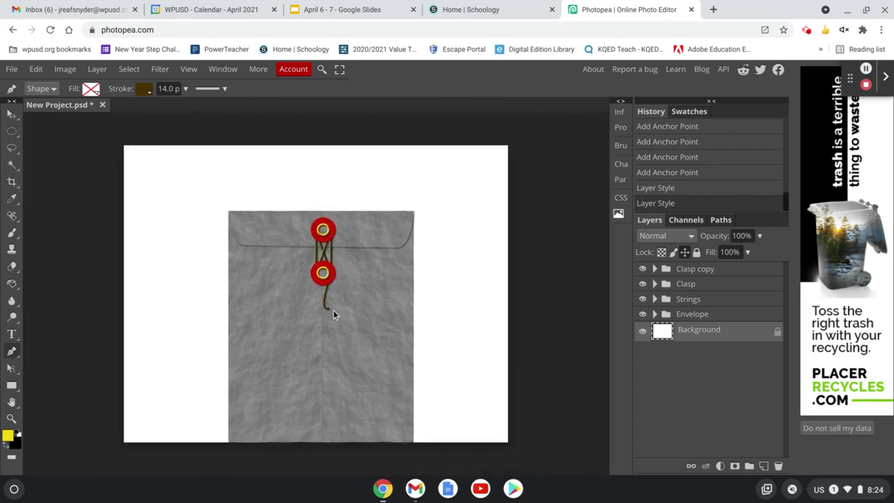
scroll(333, 310, "up", 2)
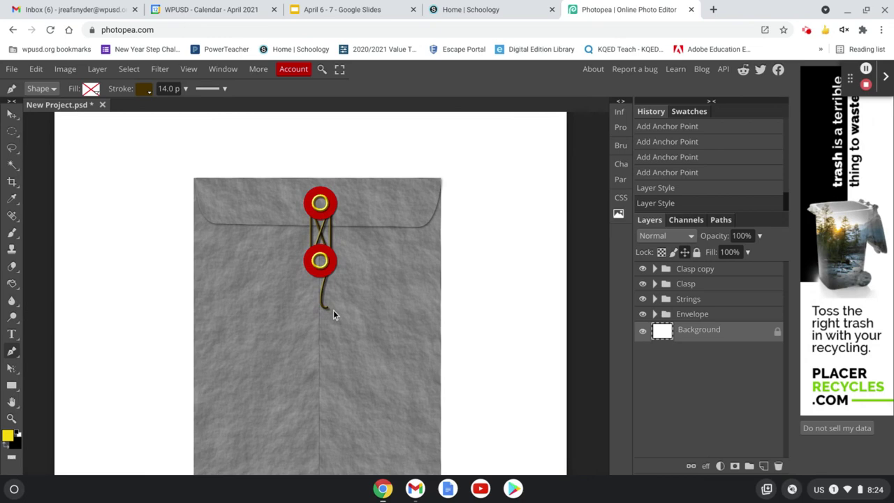
Open Hue/Saturation for the Envelope layer in the Envelope folder, enable Colorize, and move the dialog clear of the artwork.
left_click(655, 314)
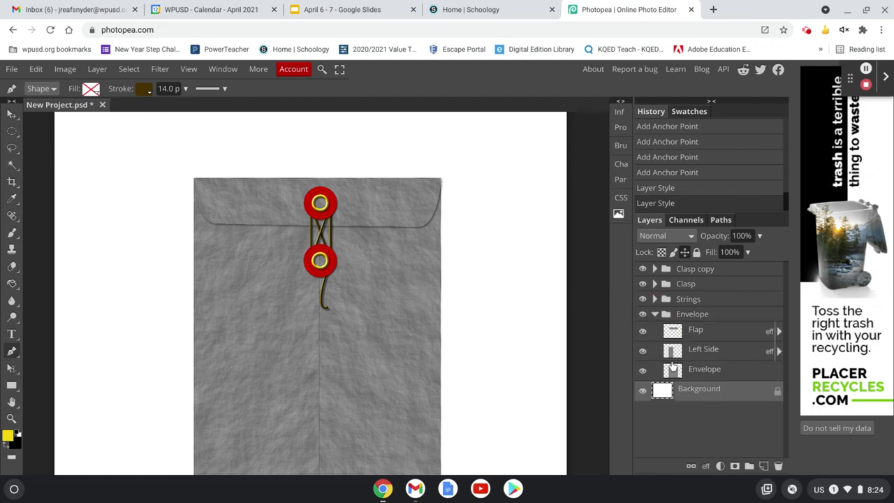
left_click(702, 373)
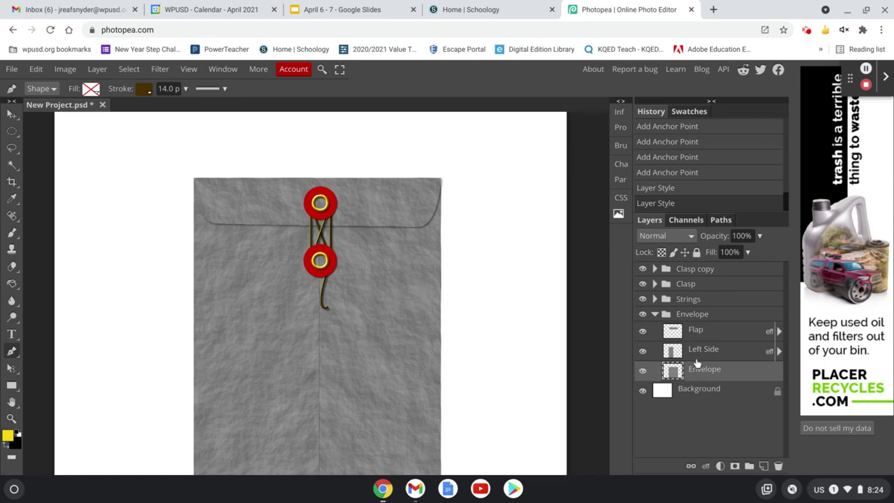
left_click(64, 70)
mouse_move(77, 87)
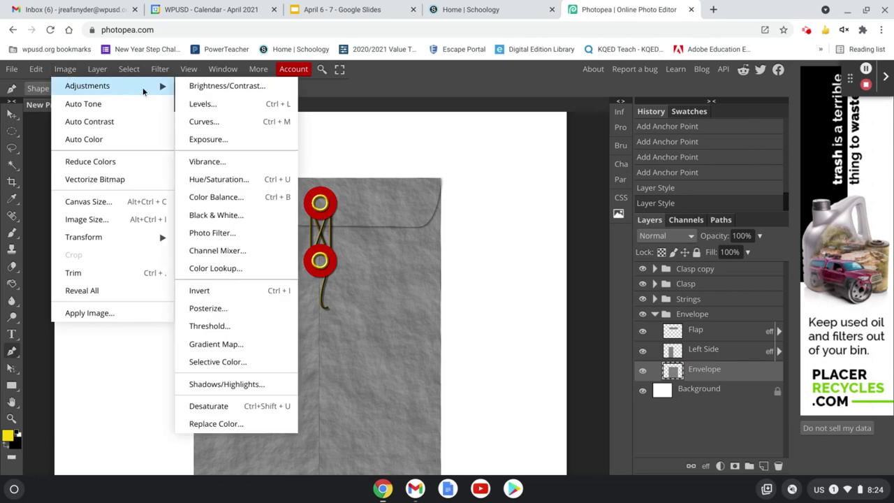
left_click(240, 181)
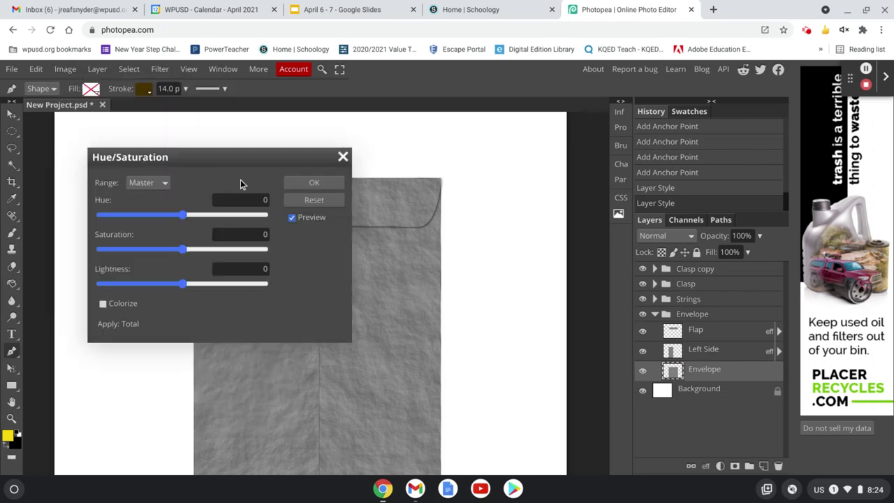
left_click_drag(234, 155, 289, 181)
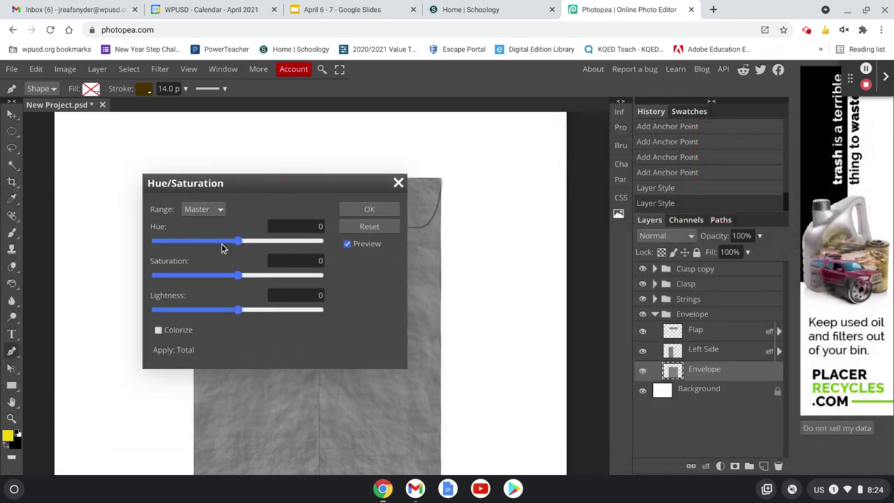
left_click(158, 331)
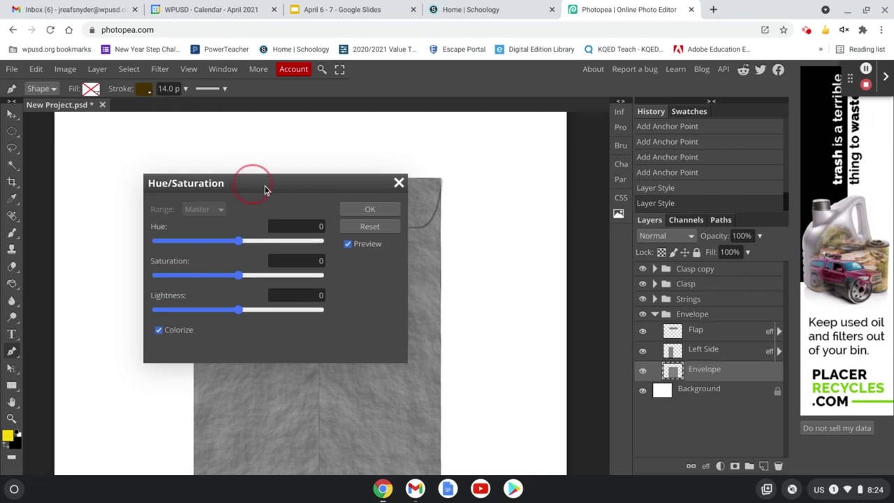
left_click_drag(255, 185, 652, 145)
Tint the Envelope layer tan with a hue of 41, a saturation of 20 and a lightness of 9.
left_click_drag(636, 234, 650, 235)
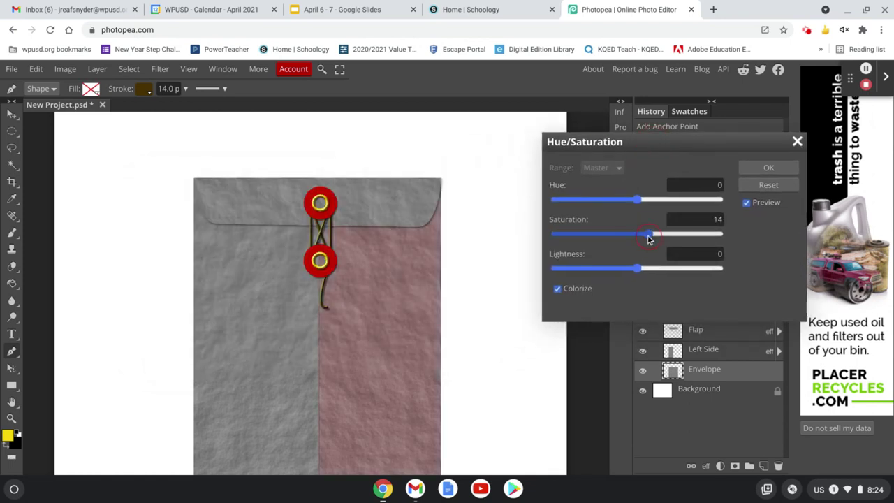
left_click_drag(638, 201, 655, 206)
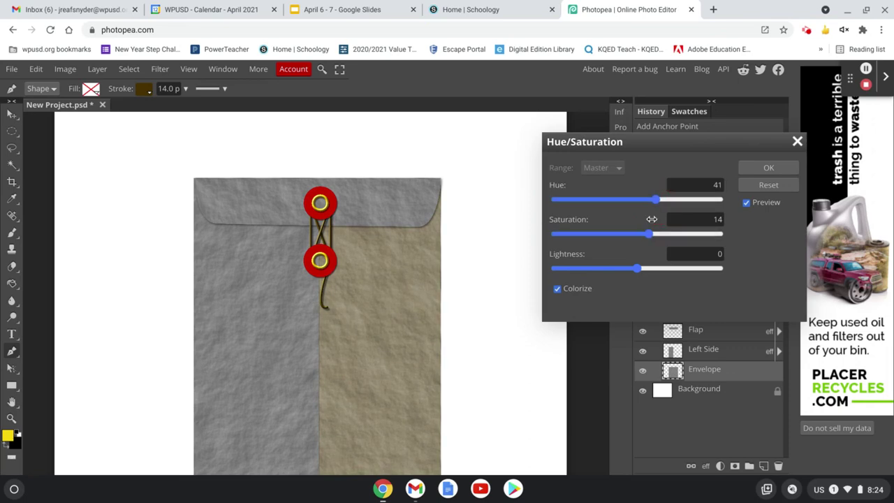
left_click_drag(649, 240, 655, 238)
mouse_move(638, 269)
left_mouse_down()
mouse_move(647, 270)
mouse_move(644, 264)
left_mouse_up()
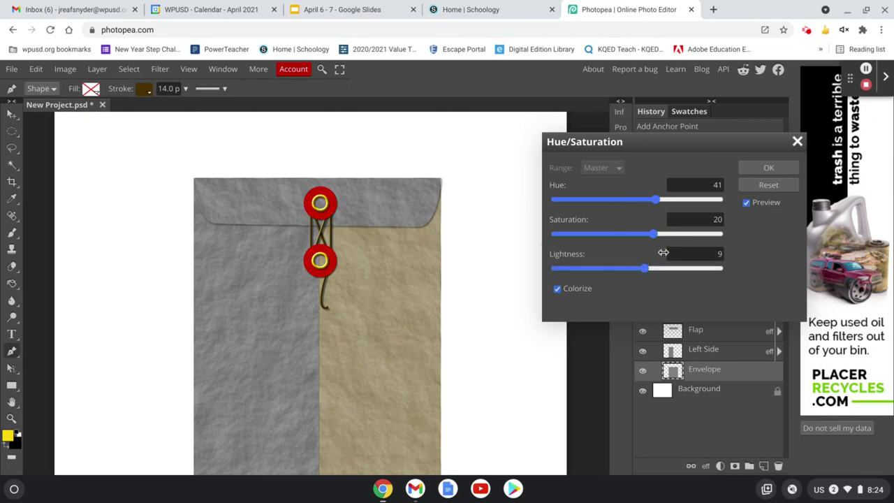
Refine the Envelope layer's tint to hue 40 and lightness 10, and apply the adjustment.
left_click(721, 187)
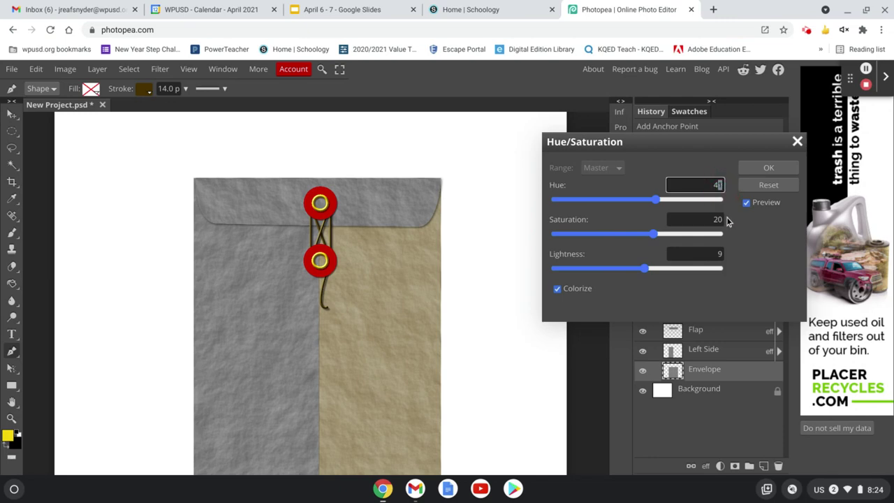
double_click(721, 253)
key("BackSpace")
left_click(721, 253)
type("1")
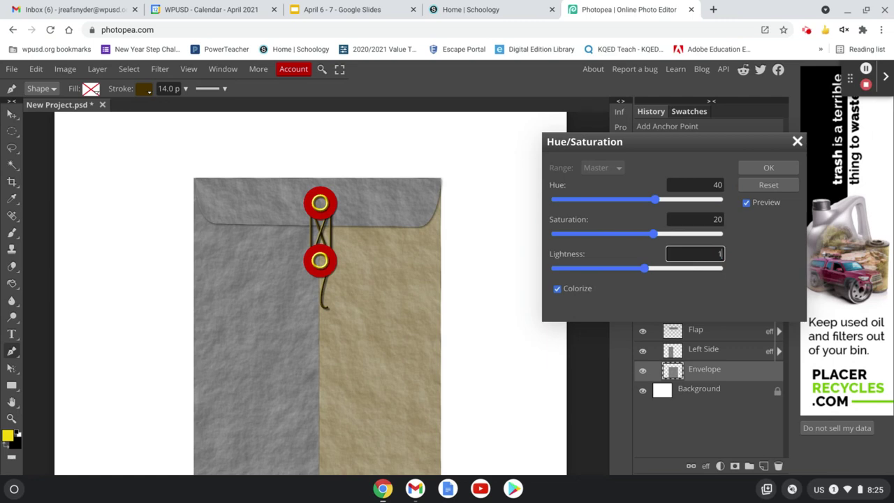
type("0")
left_click(756, 290)
left_click(768, 169)
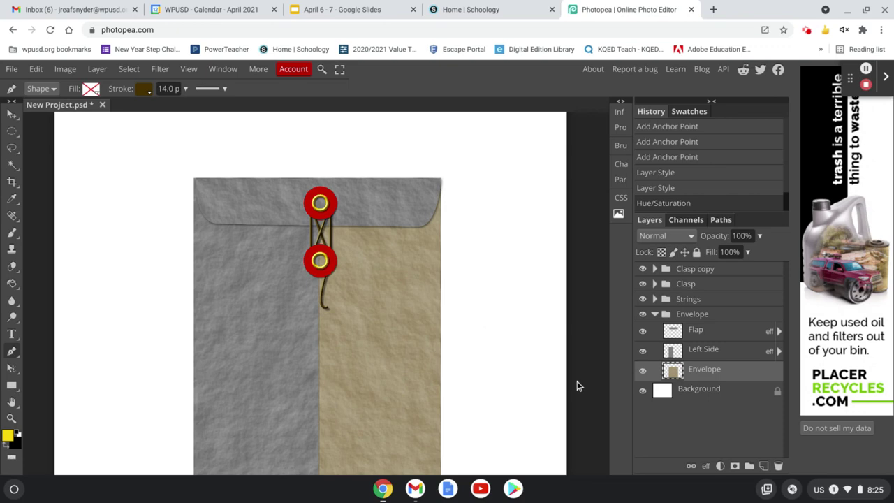
Open Hue/Saturation for the Left Side layer and enable Colorize.
left_click(723, 351)
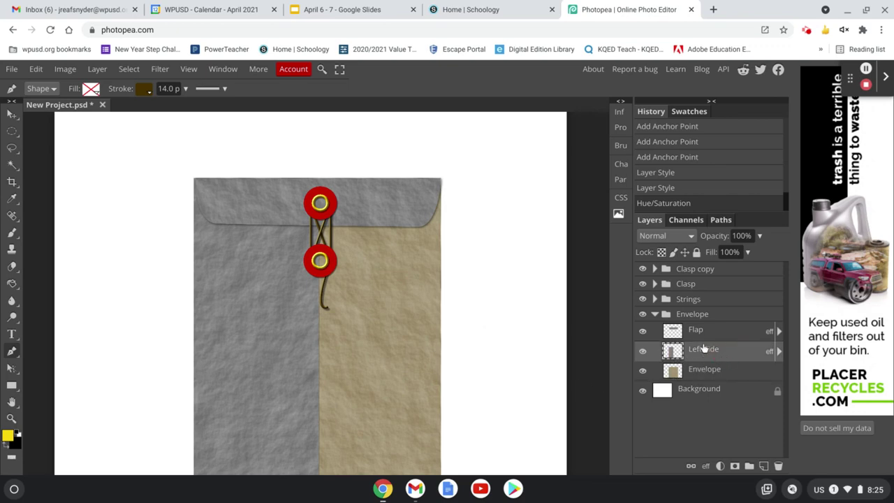
left_click(59, 73)
mouse_move(70, 86)
left_click(231, 179)
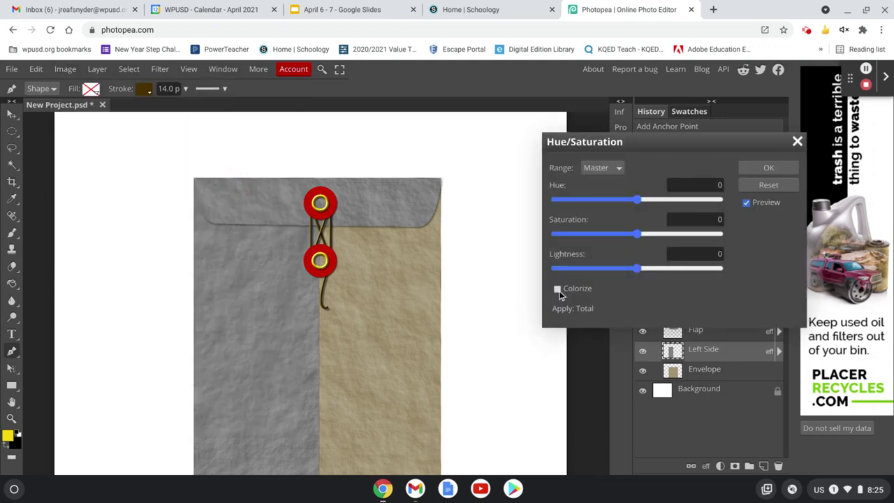
left_click(557, 290)
Set the Left Side layer's hue to 40, saturation to 20 and lightness to 10, and apply the adjustment.
left_click(720, 186)
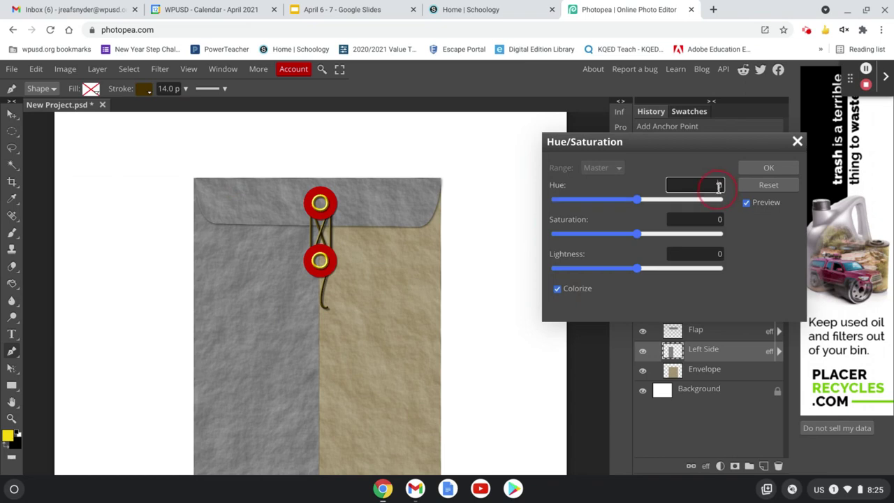
type("40")
left_click(723, 231)
left_click(718, 219)
type("20")
left_click(717, 255)
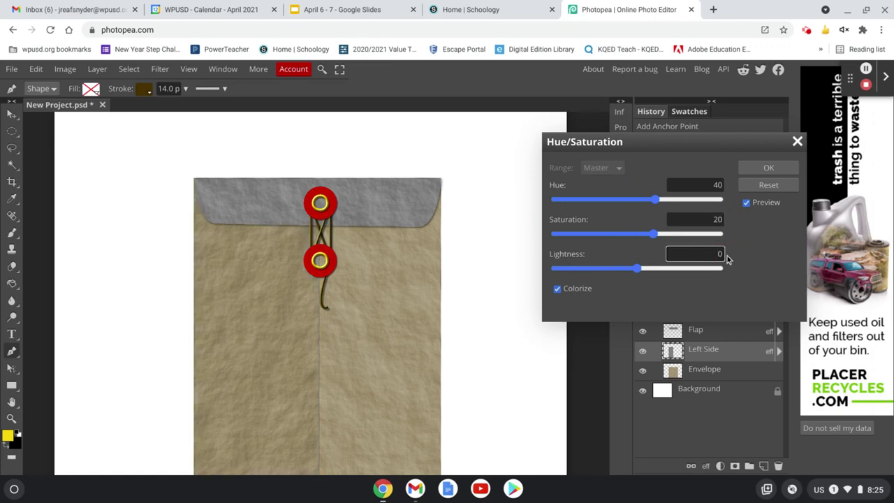
type("10")
key("Return")
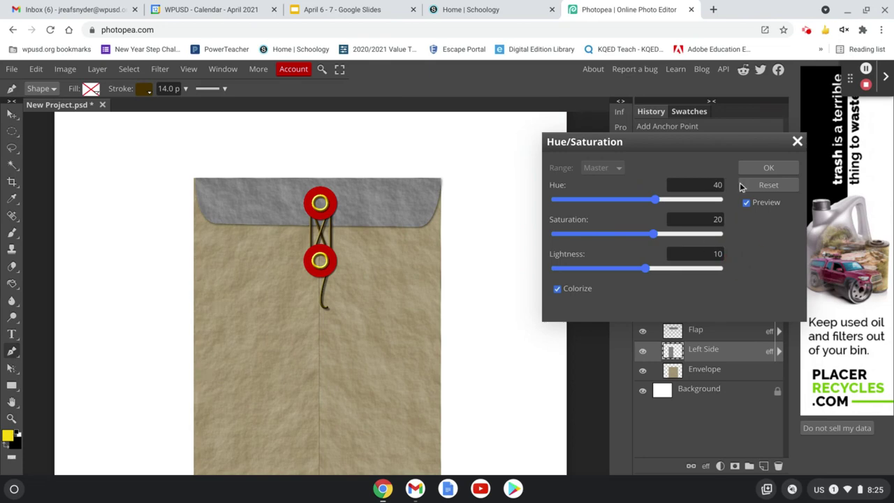
left_click(766, 169)
Open Hue/Saturation for the Flap layer and enable Colorize.
left_click(716, 331)
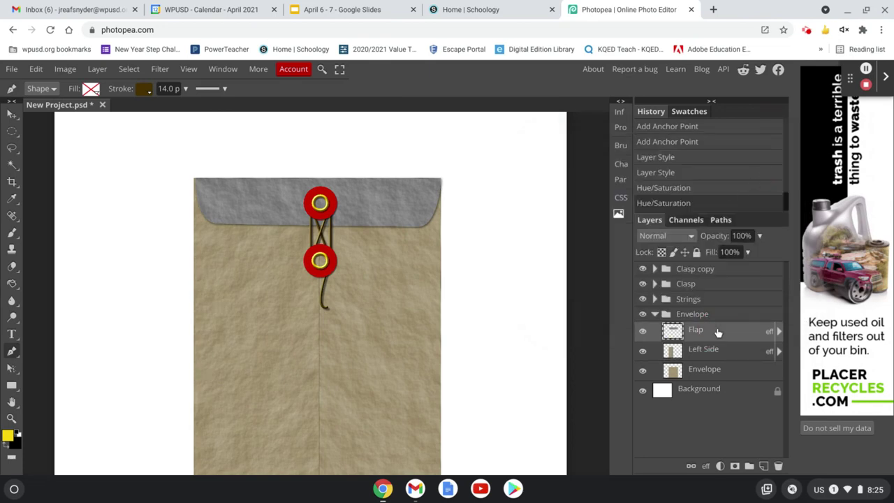
left_click(34, 72)
mouse_move(67, 72)
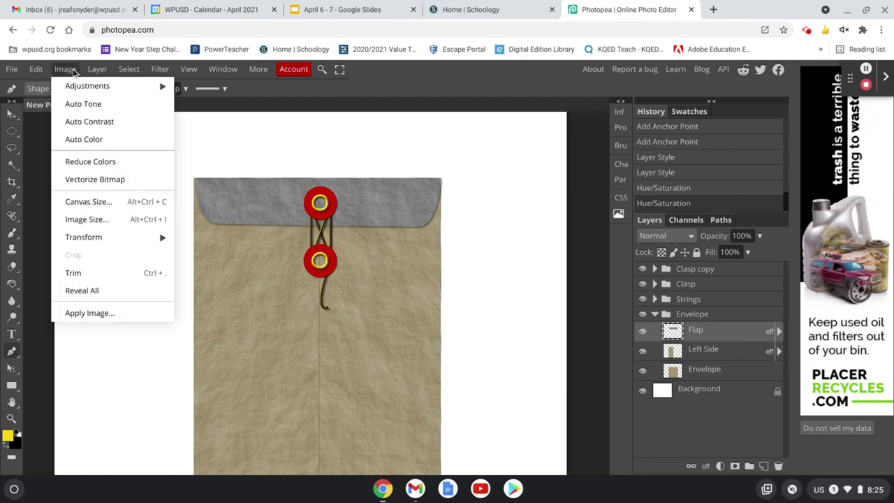
mouse_move(77, 94)
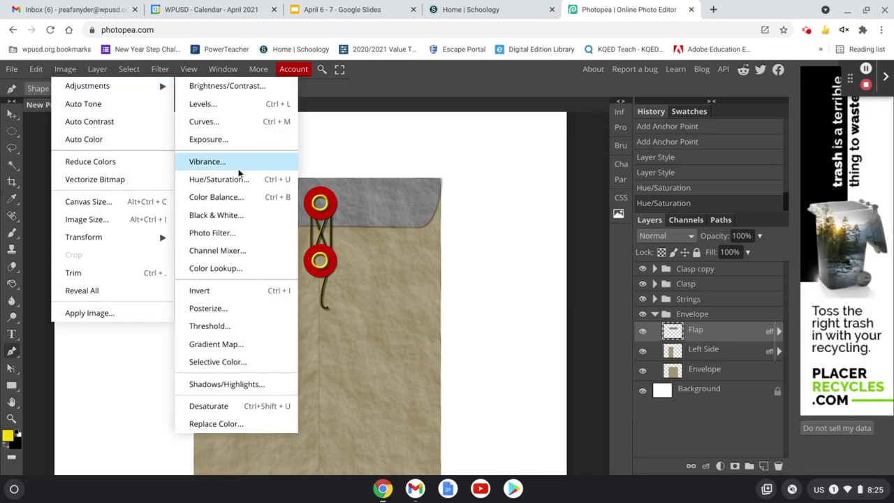
left_click(240, 181)
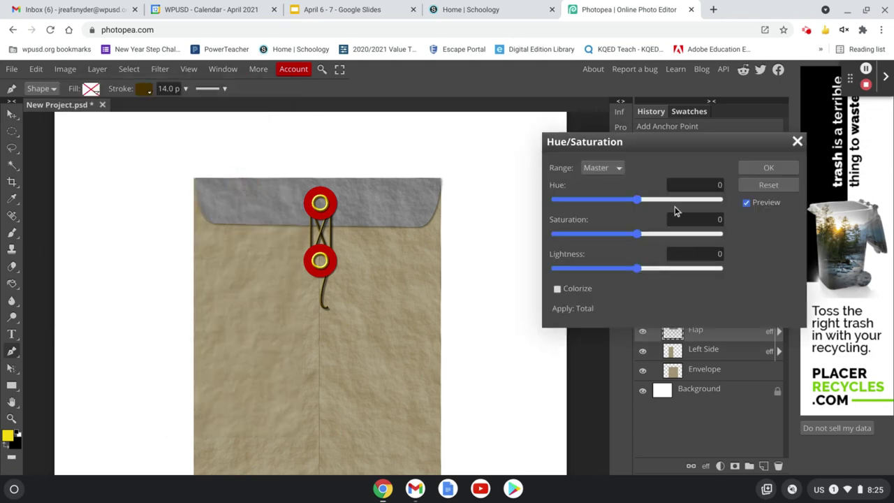
left_click(557, 289)
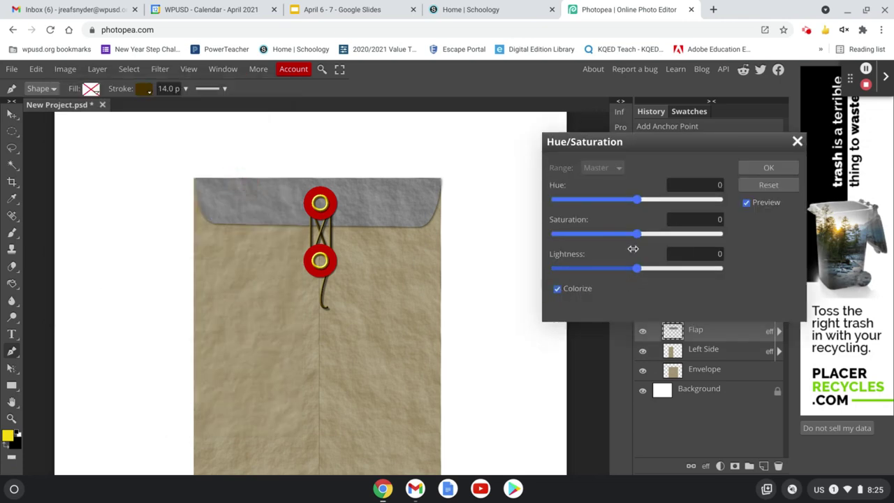
Set the Flap layer's hue to 40, saturation to 20 and lightness to 10, and apply the adjustment.
left_click(712, 185)
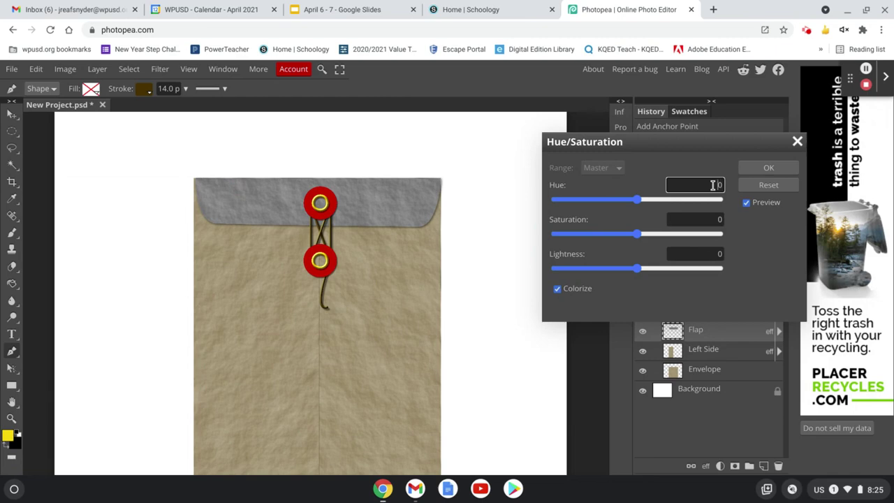
key("ctrl+a")
type("40")
left_click(714, 220)
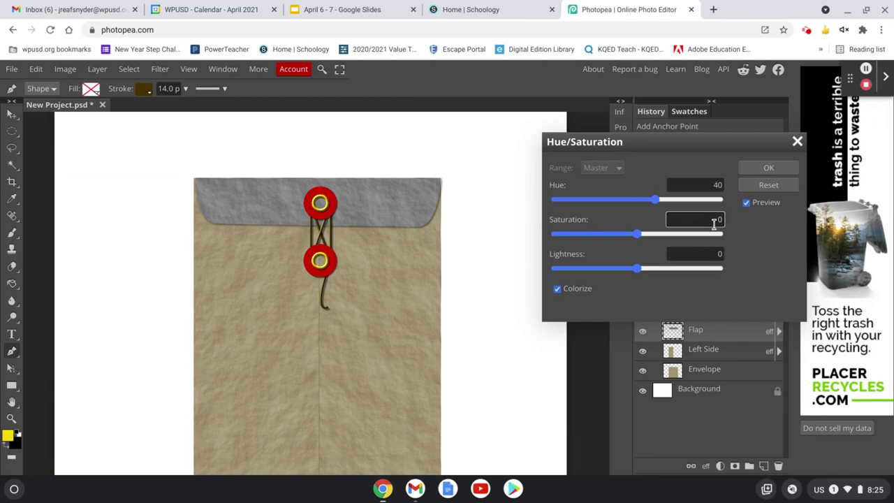
type("2")
left_click(712, 253)
type("1")
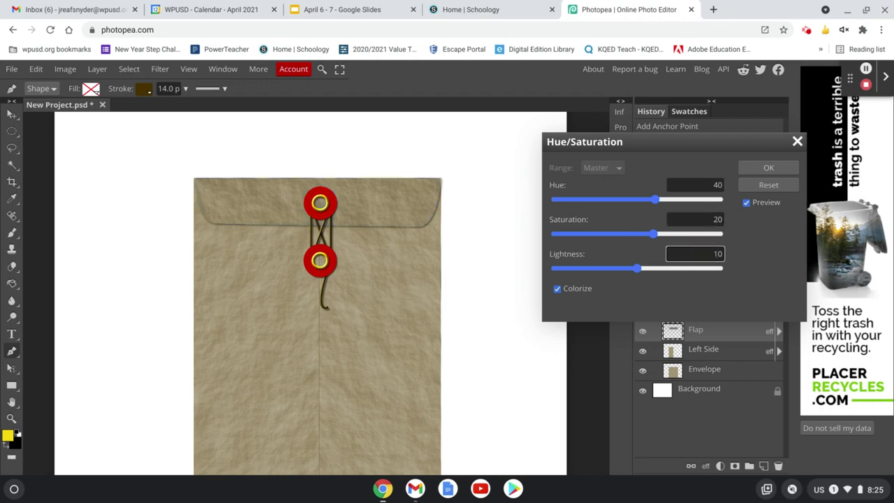
left_click(768, 169)
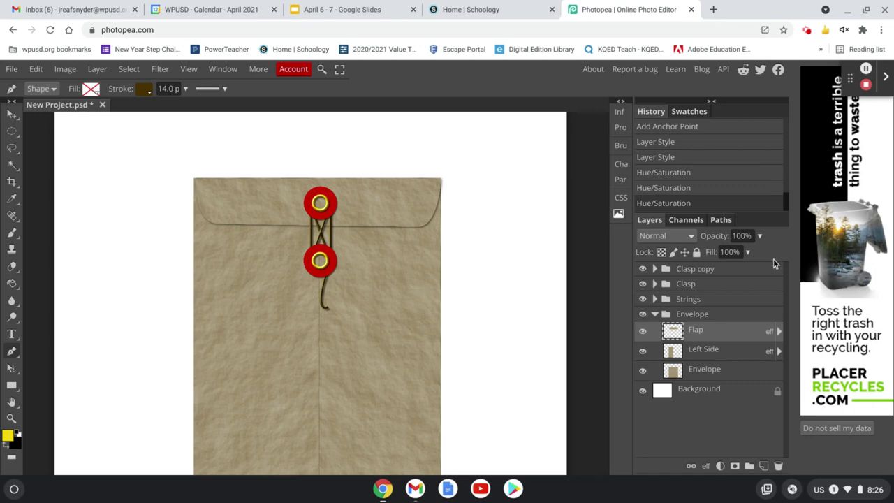
Collapse the Envelope folder and create a new folder named Top Secret directly above it.
left_click(654, 315)
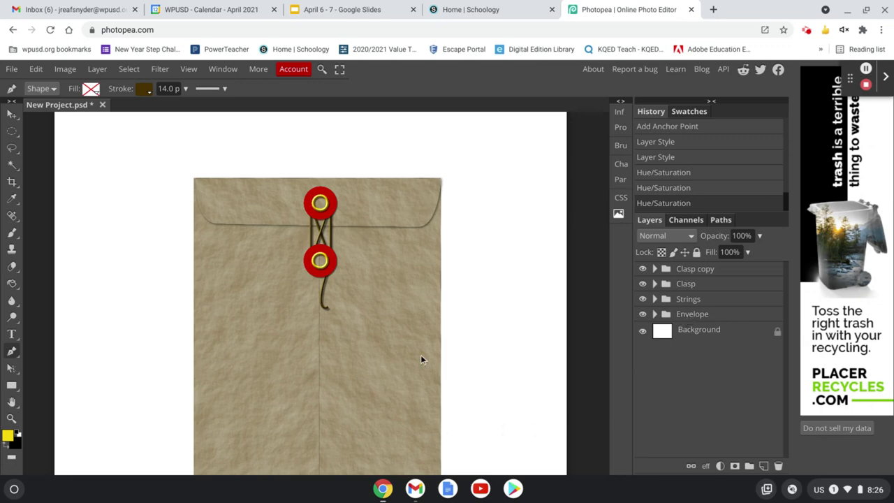
left_click(703, 316)
left_click(749, 465)
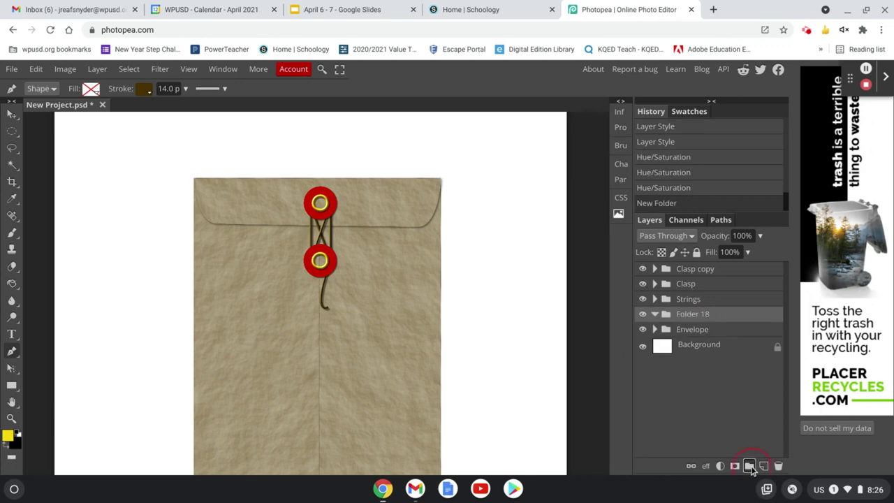
left_click(690, 317)
double_click(689, 317)
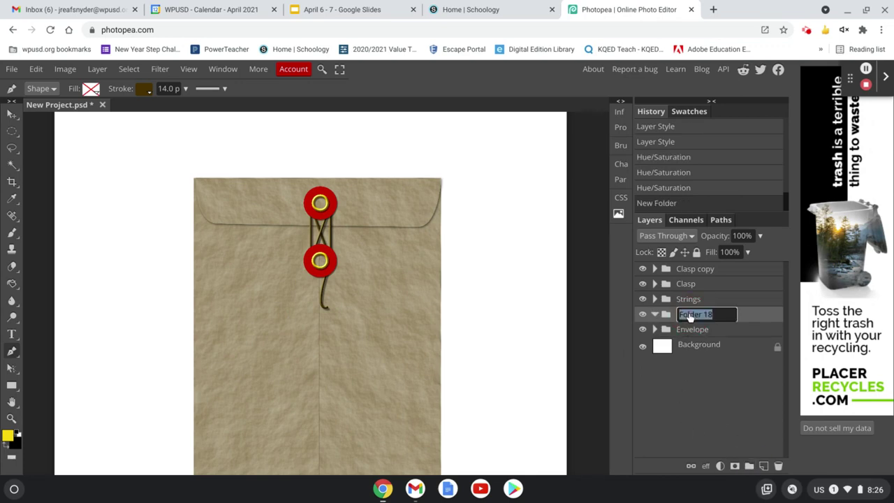
type("Top Secret")
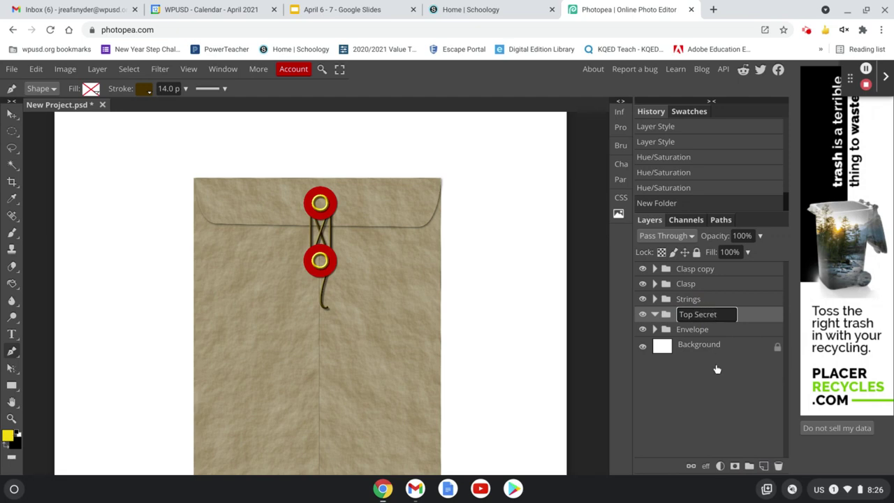
key("Return")
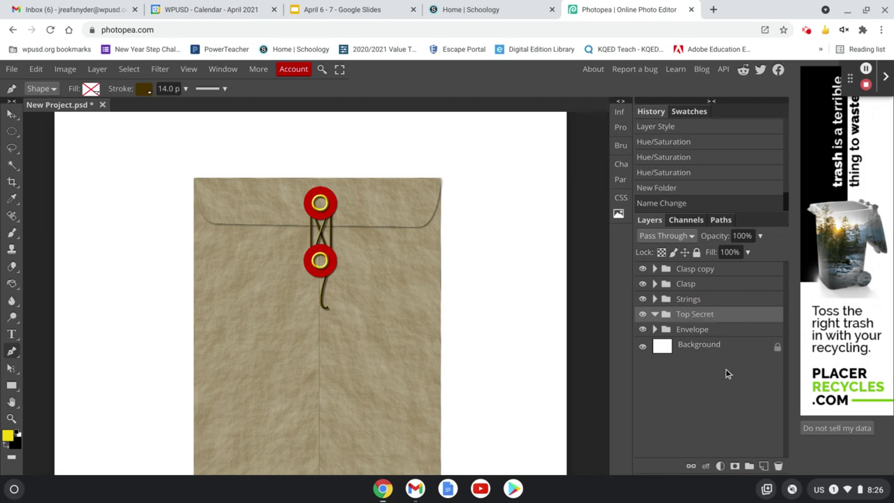
Add a new layer inside the Top Secret folder and set the Type tool's colour to bright red (f30707).
left_click(764, 465)
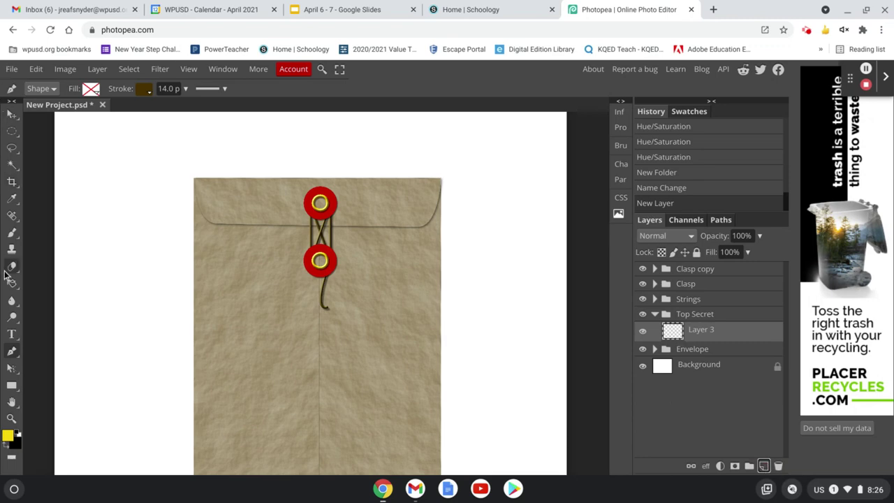
left_click(12, 334)
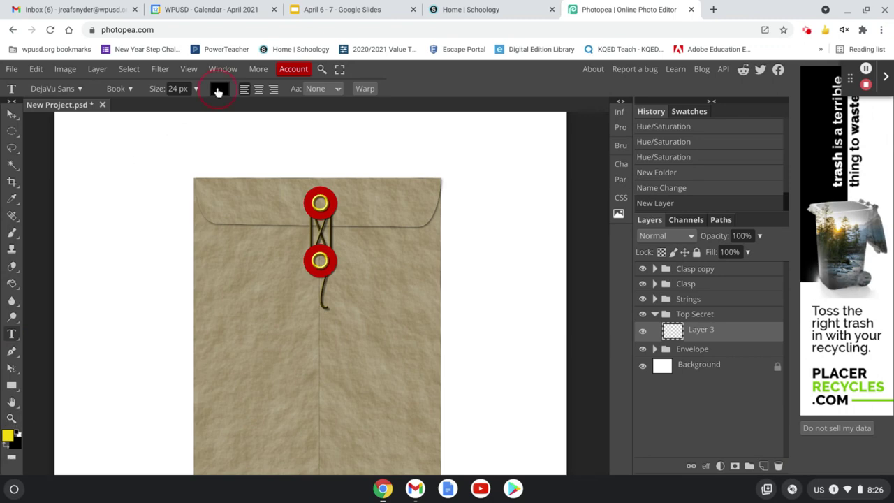
left_click(218, 89)
left_click(240, 321)
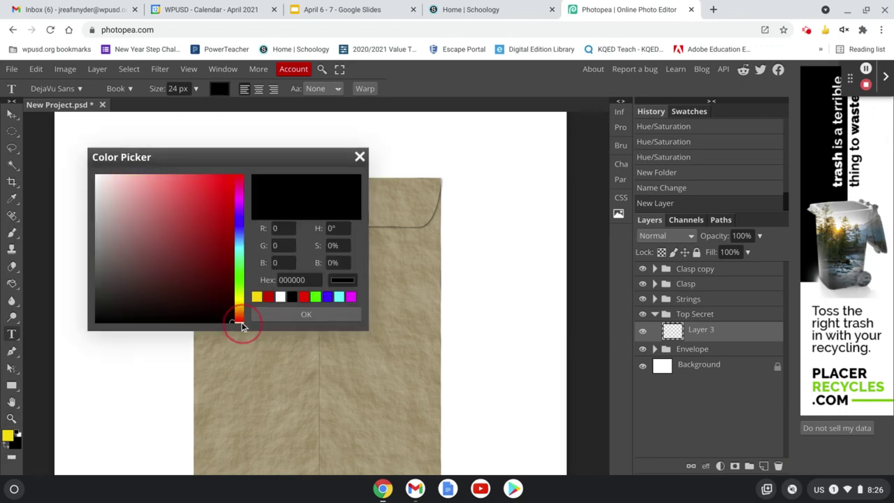
left_click(227, 210)
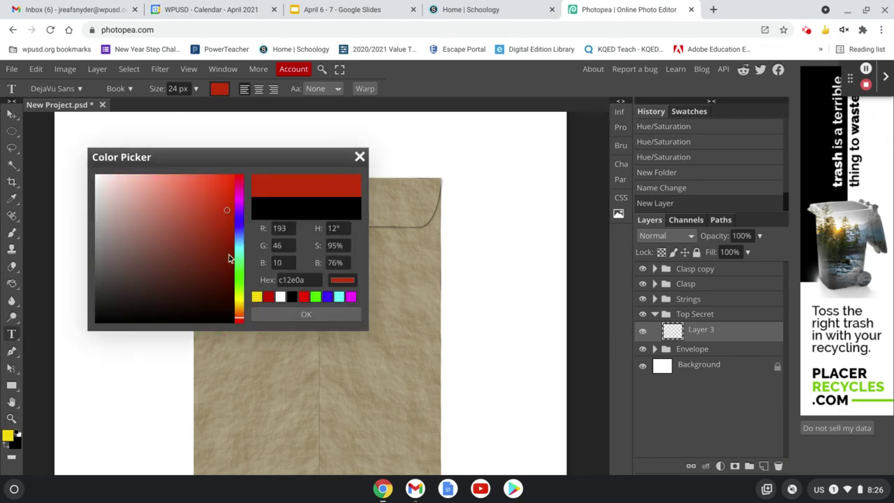
left_click(238, 320)
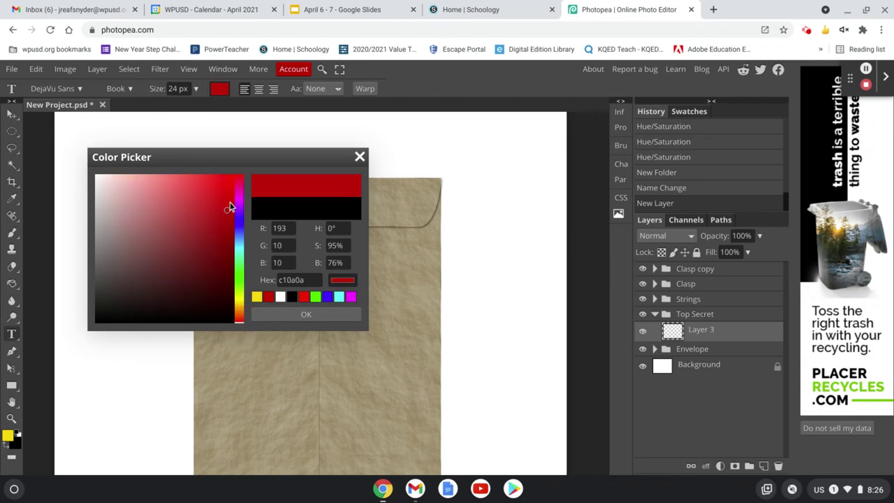
left_click_drag(229, 203, 230, 180)
left_click(297, 311)
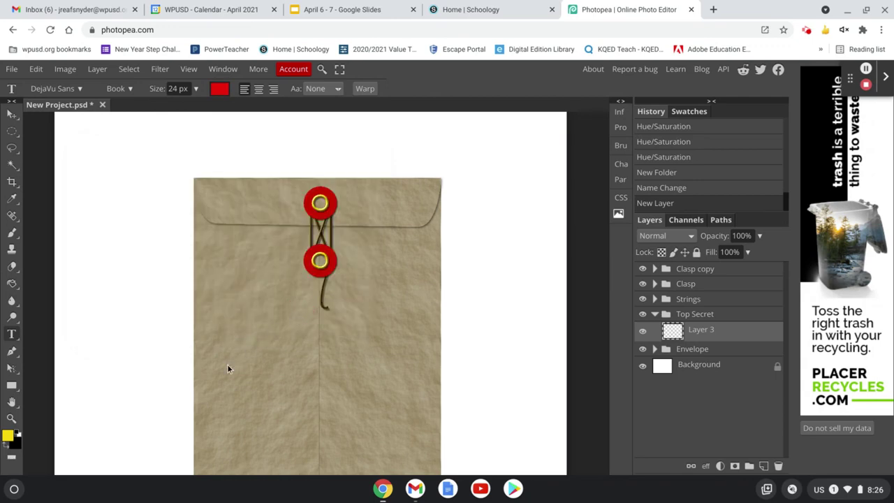
Add the text "Top Secret" on the envelope below the string and set its size to 234 px.
left_click(248, 372)
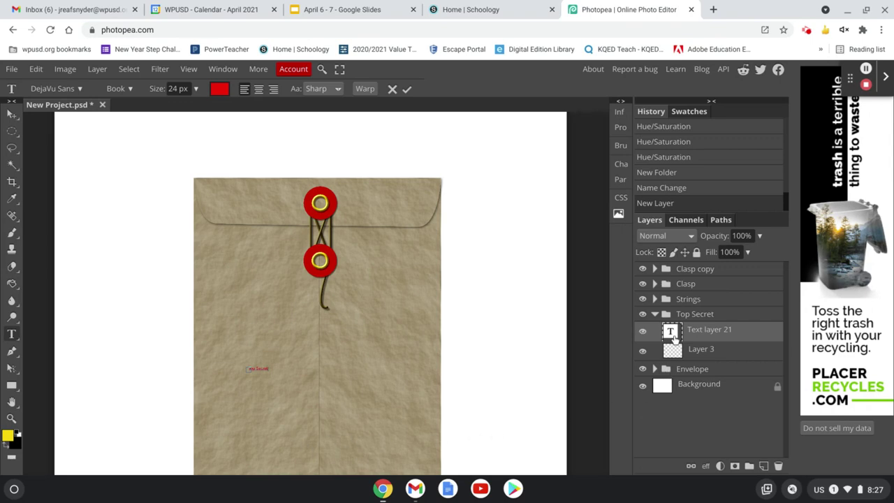
double_click(670, 332)
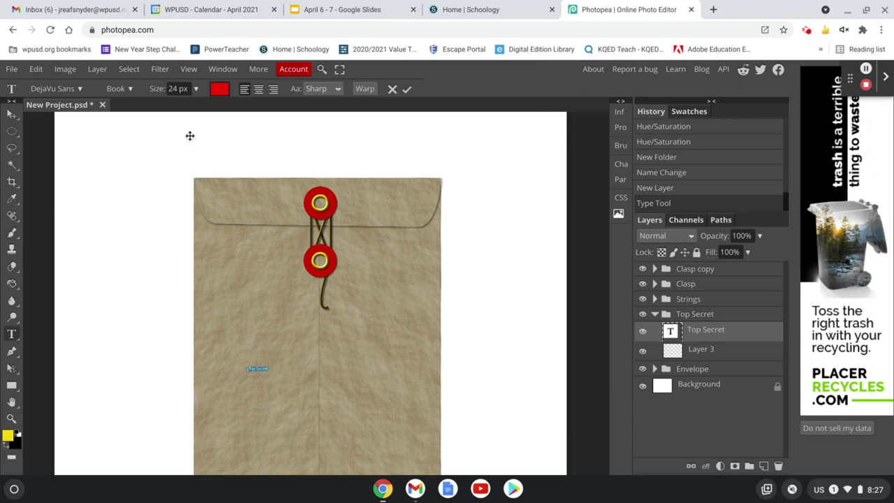
left_click_drag(154, 90, 252, 97)
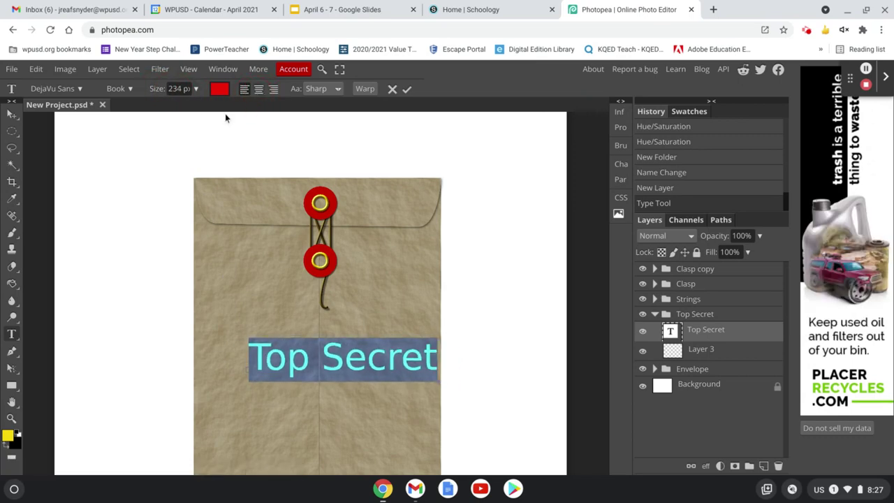
Search the fonts for "stenc" and apply Stardos Stencil to the Top Secret text.
left_click(81, 88)
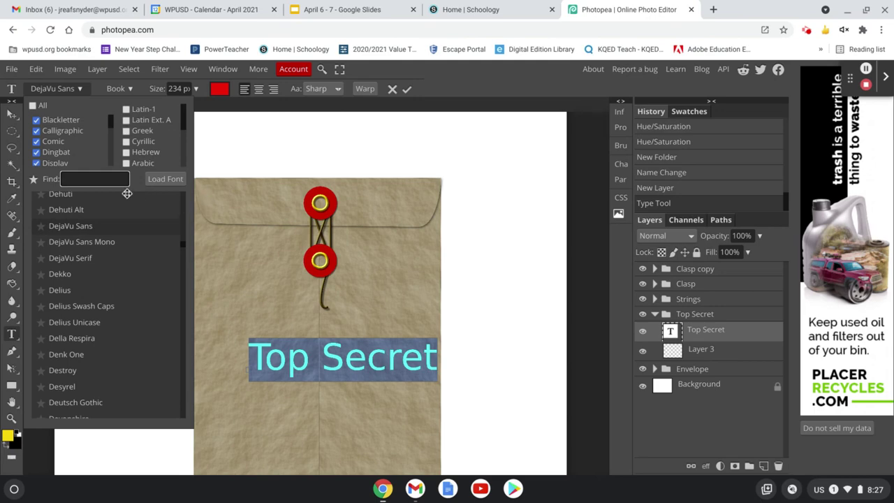
type("s")
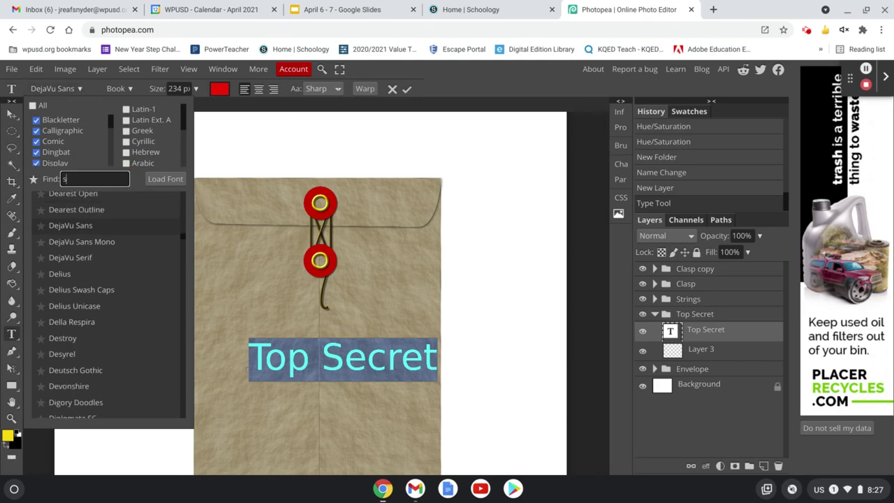
type("te")
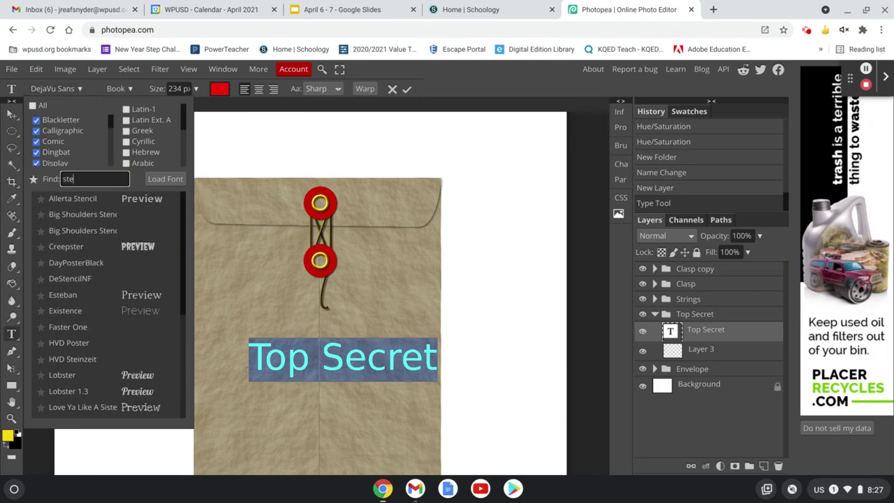
type("nc")
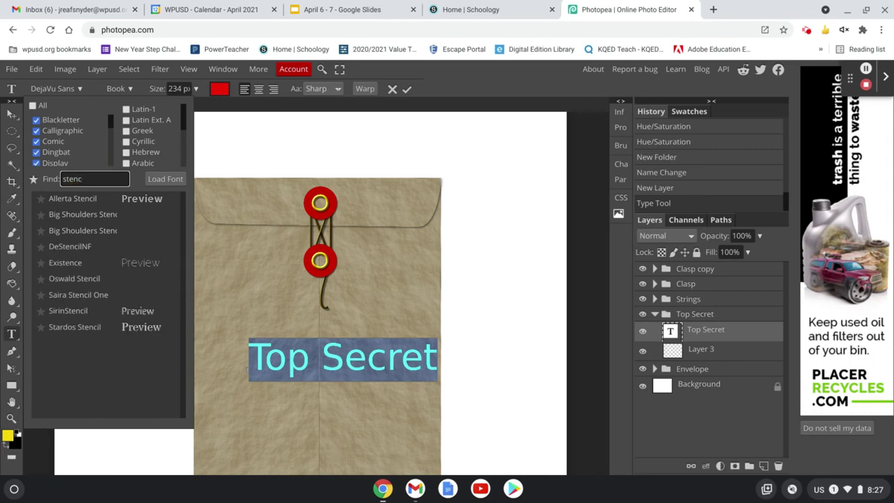
left_click(103, 328)
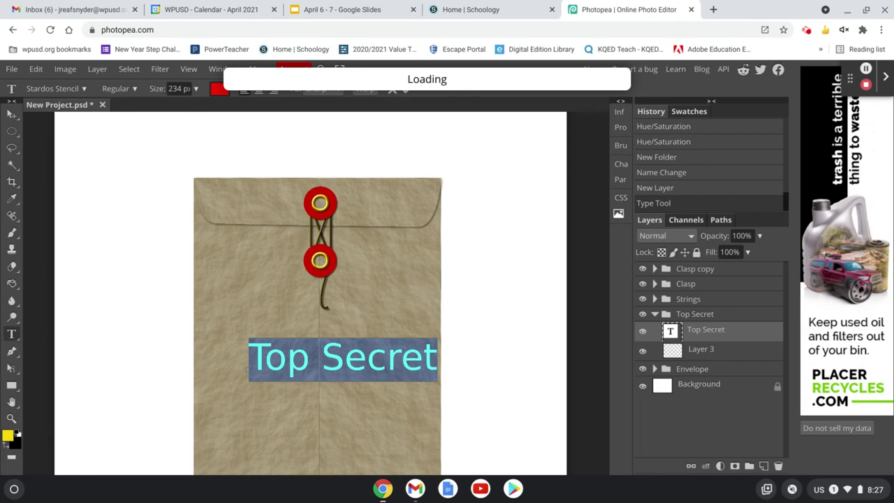
Replace the lowercase letters so the text reads "TOP SECRET" in all capitals.
left_click_drag(301, 357, 295, 359)
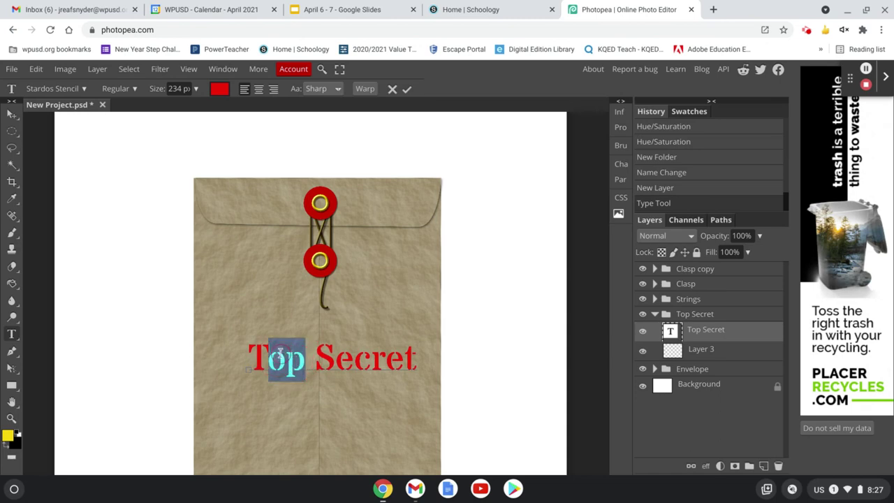
type("OP")
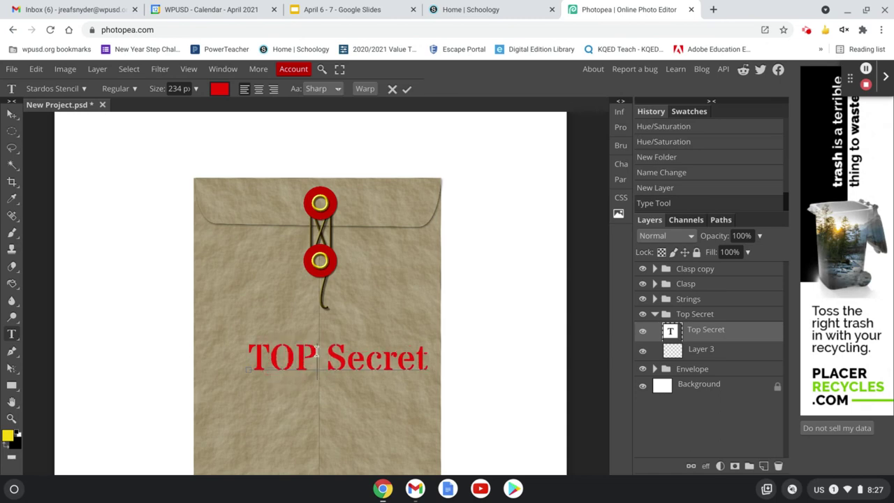
left_click_drag(423, 356, 353, 349)
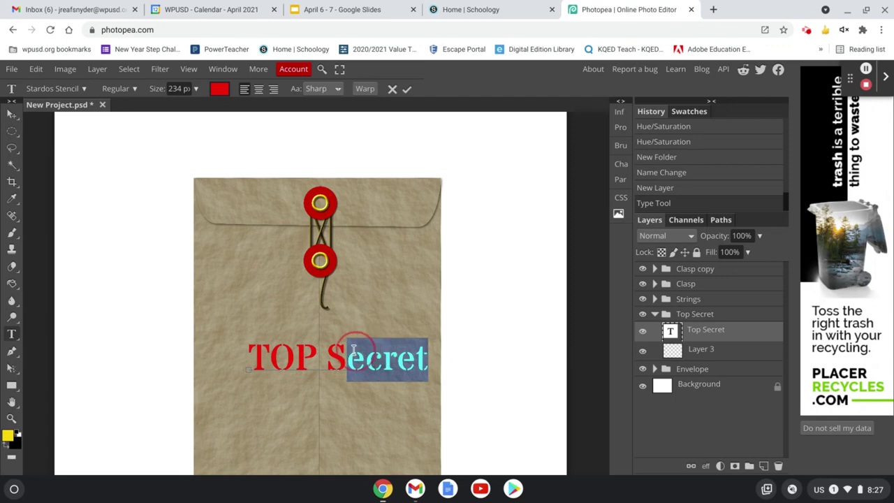
type("EX")
key("BackSpace")
type("CRET")
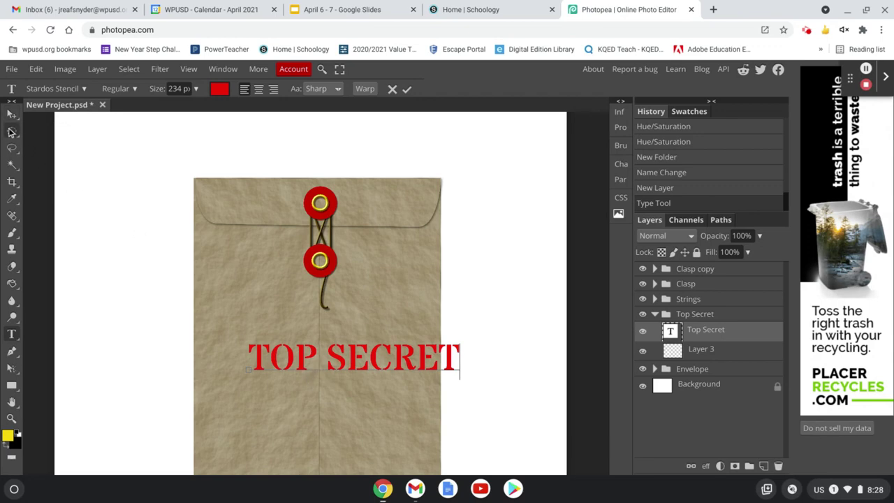
Set the whole TOP SECRET text to the Bold style and move it to the horizontal centre of the envelope.
left_click(134, 91)
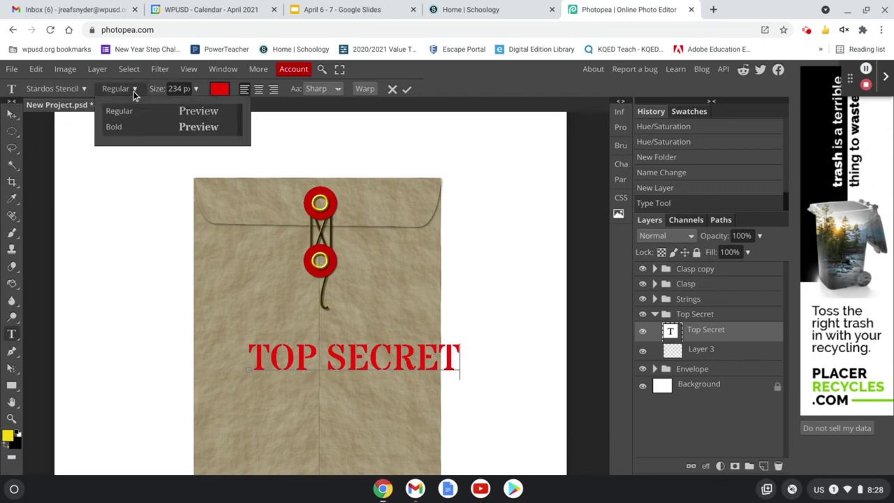
double_click(671, 331)
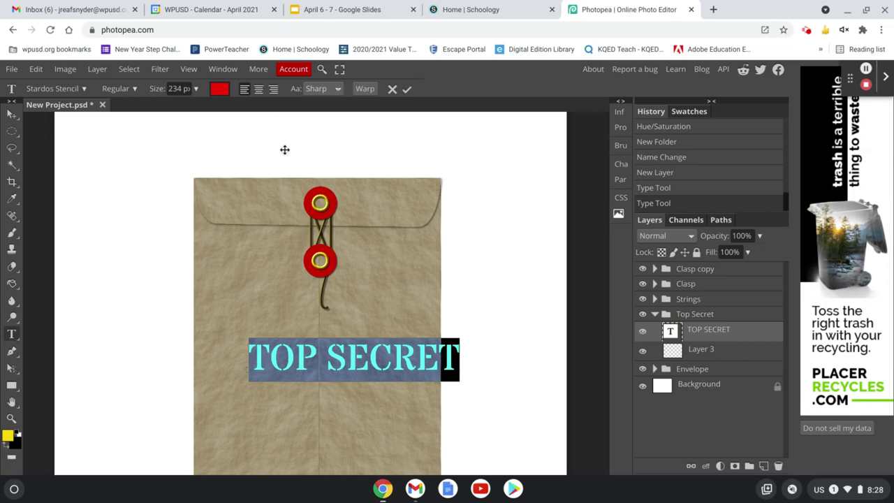
left_click(137, 92)
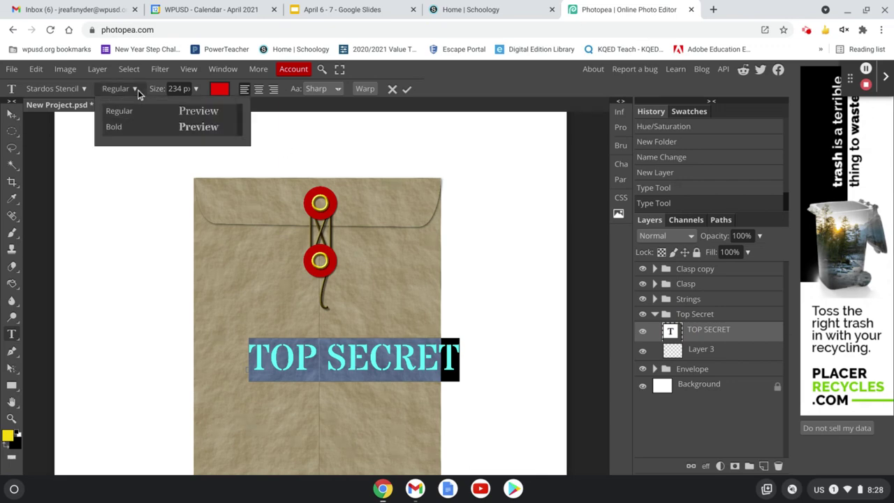
left_click(137, 130)
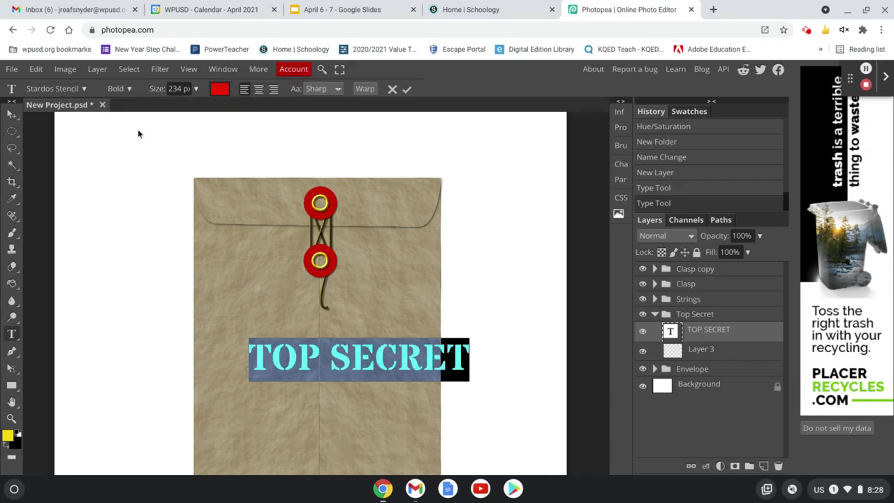
left_click(11, 116)
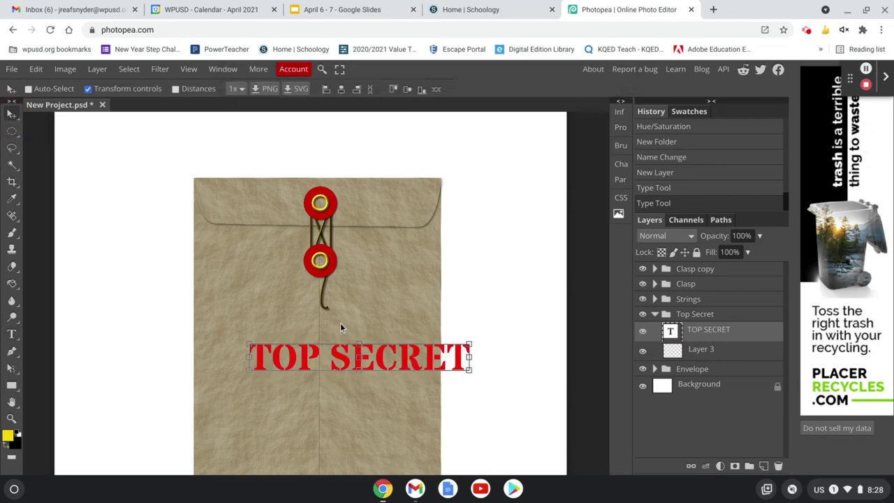
left_click_drag(343, 357, 303, 353)
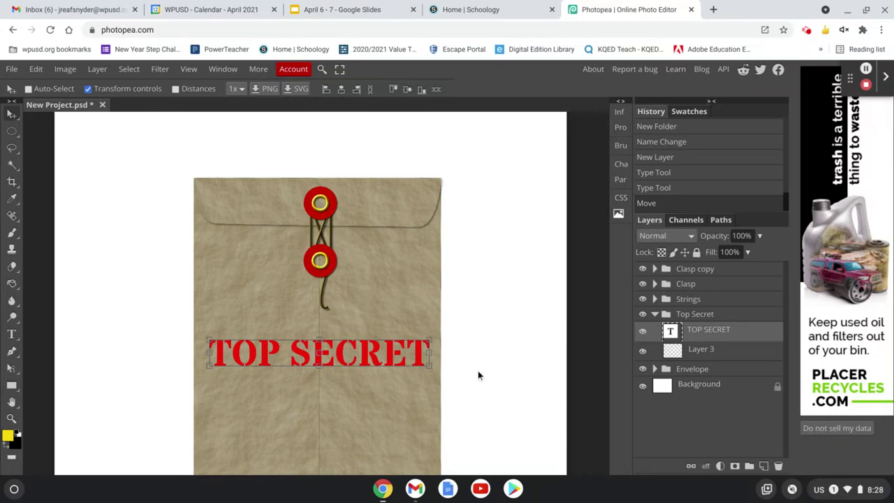
Select Layer 3 and the Rectangle tool, and set the foreground colour to the red sampled from the text (f30707).
left_click(681, 355)
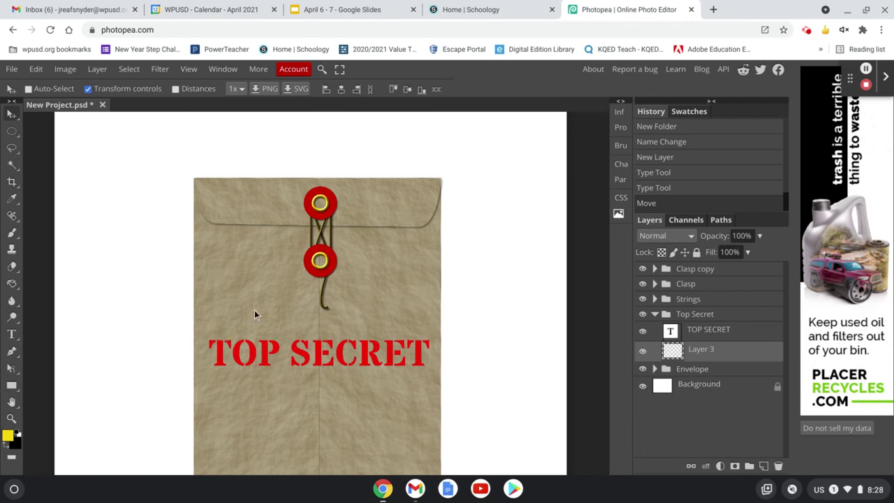
left_click(11, 386)
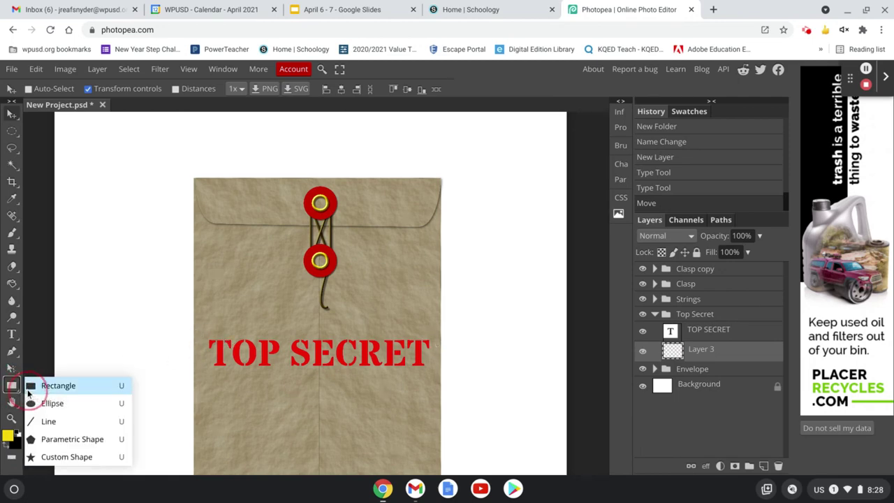
left_click(29, 387)
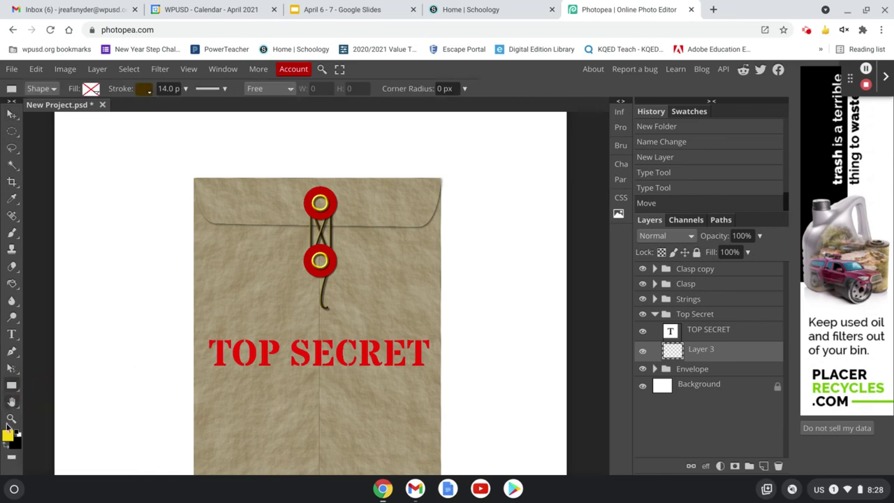
left_click(8, 436)
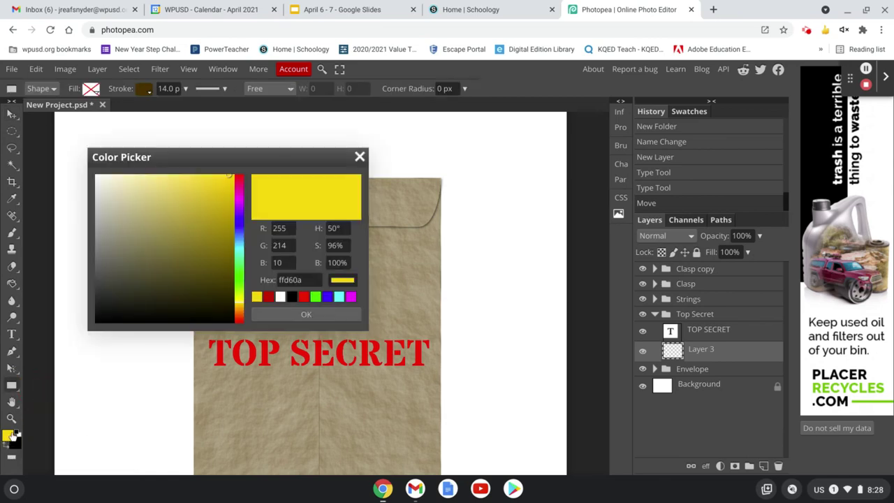
left_click(264, 354)
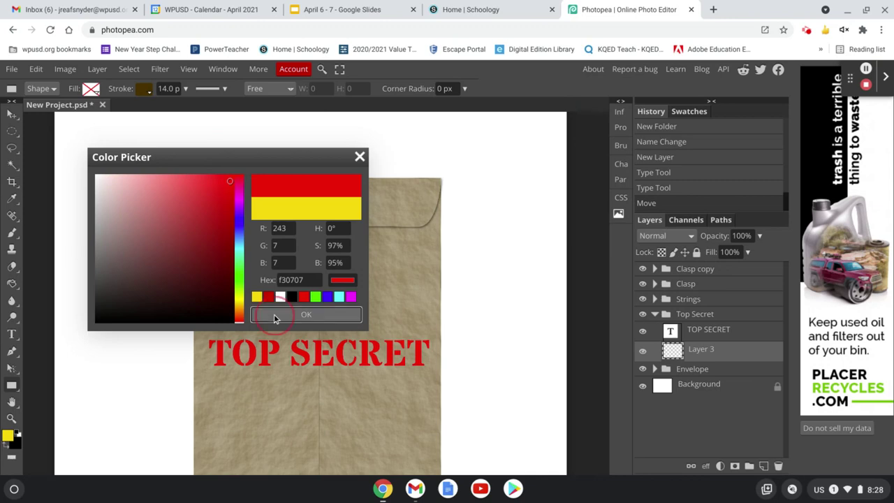
left_click(305, 315)
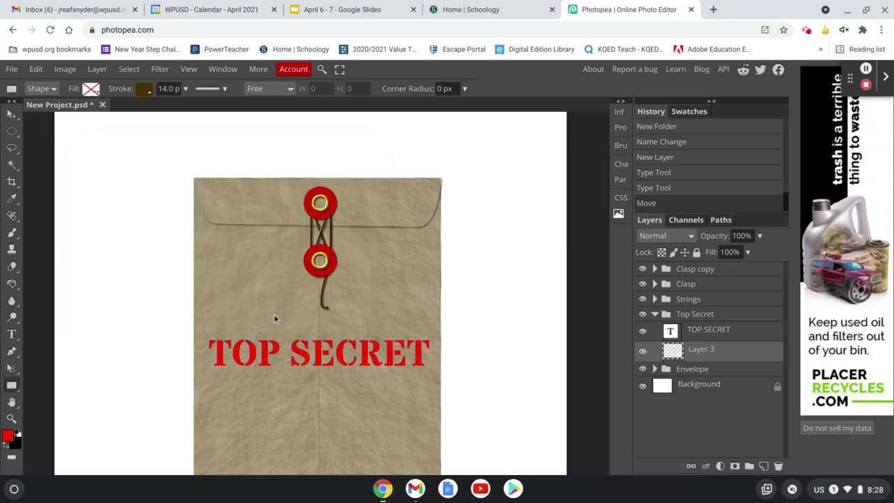
Set the shape stroke to the red sampled from the text and draw an unfilled rectangular frame around TOP SECRET.
left_click(88, 93)
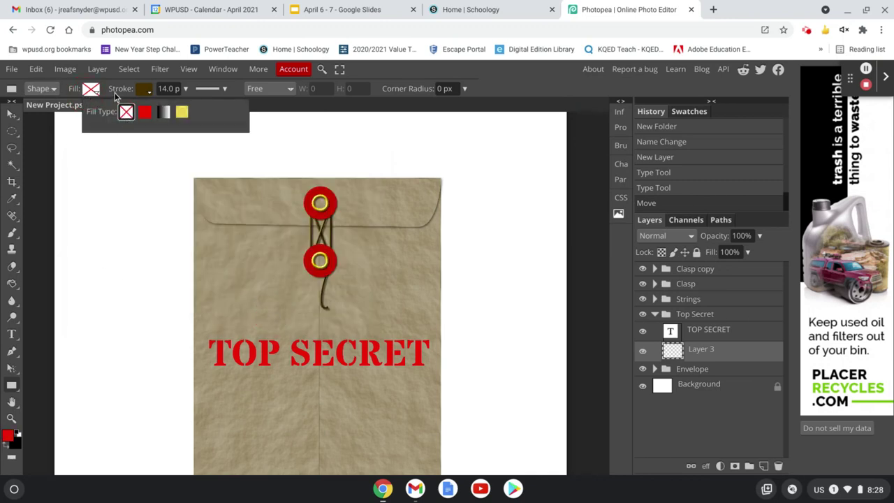
left_click(144, 90)
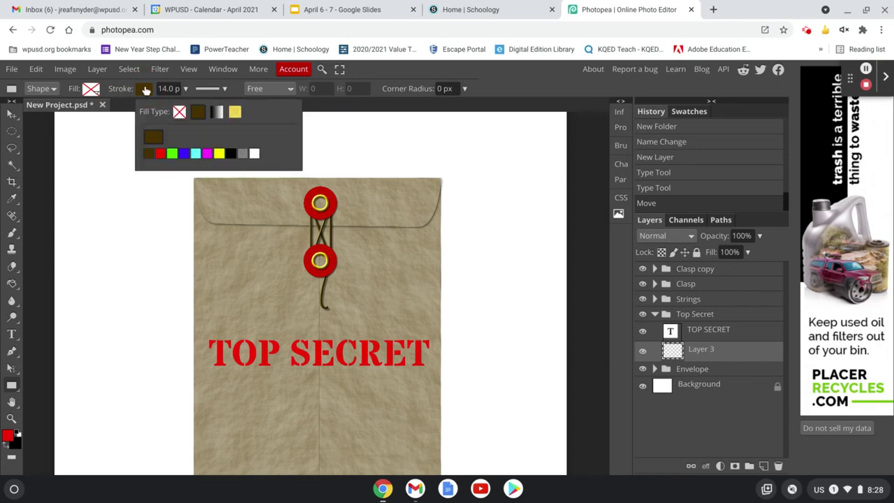
left_click(198, 113)
left_click(152, 137)
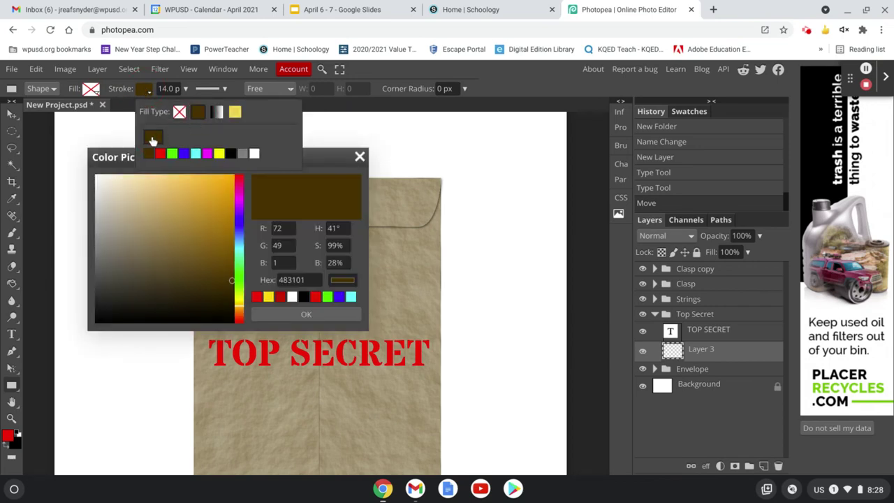
left_click(263, 357)
left_click(270, 316)
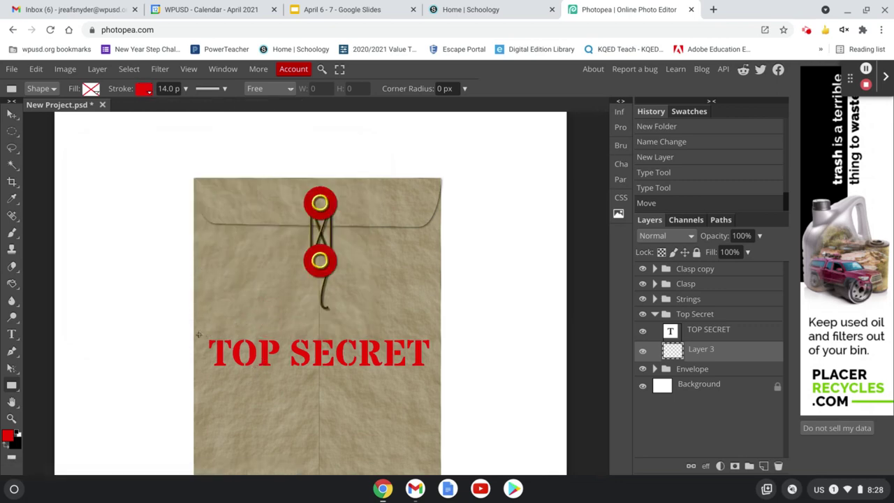
left_click_drag(201, 328, 435, 378)
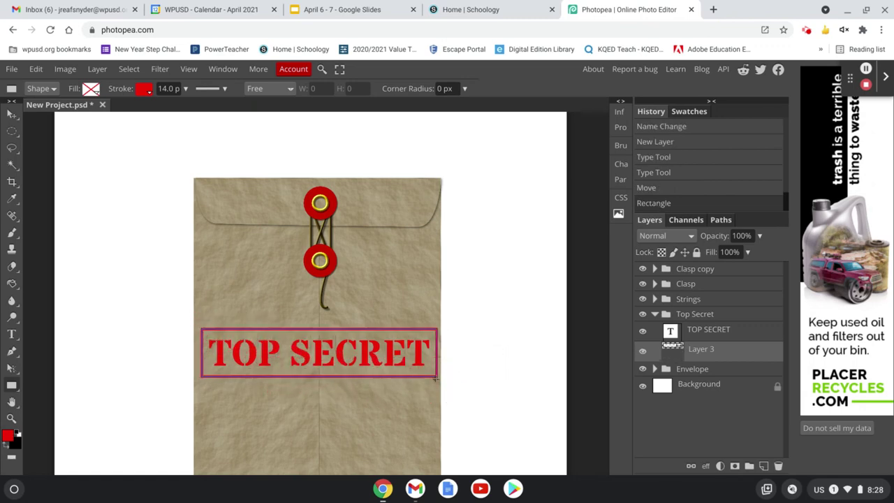
Thicken the red stroke of the rectangular frame around TOP SECRET to 43 px.
left_click(185, 89)
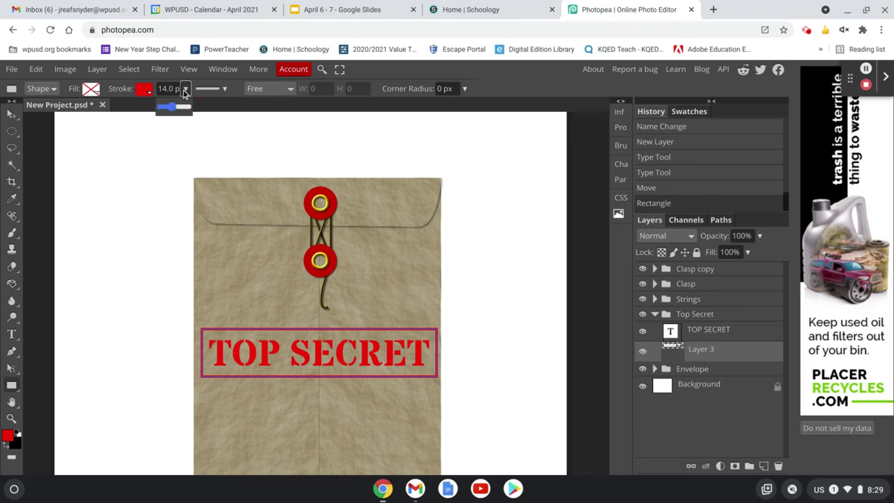
left_click_drag(172, 108, 179, 110)
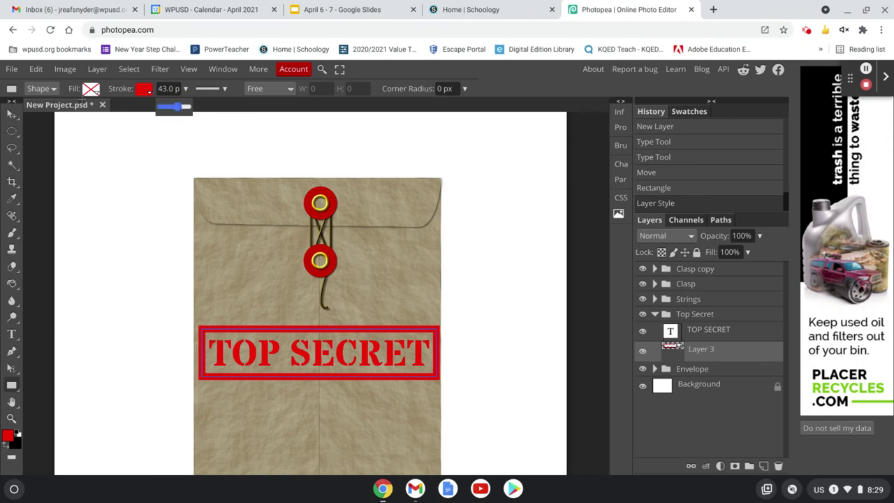
Rotate the TOP SECRET text and Layer 3 frame together about 15° counter-clockwise and move them lower on the envelope.
left_click(11, 115)
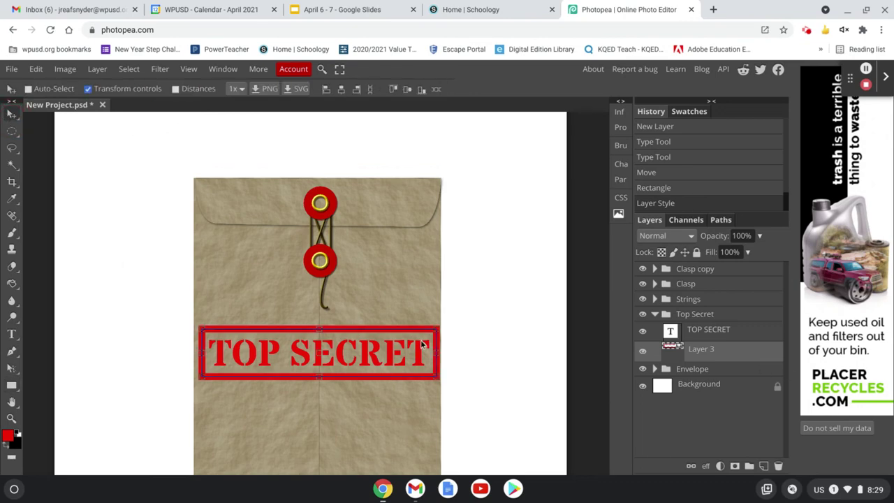
left_click(719, 334, "shift")
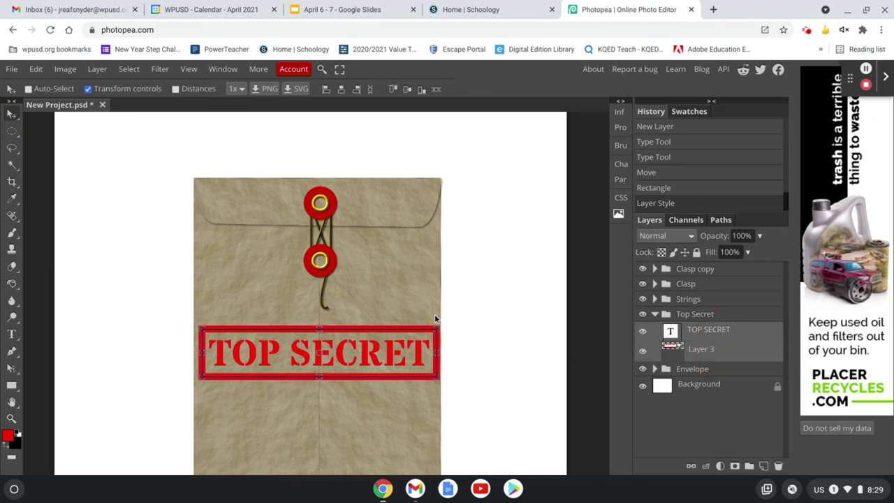
left_click_drag(443, 326, 438, 297)
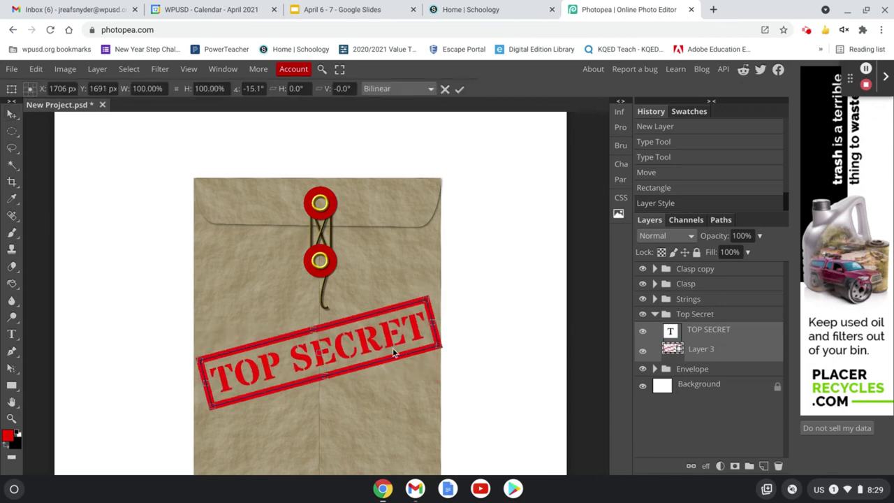
left_click_drag(368, 340, 366, 370)
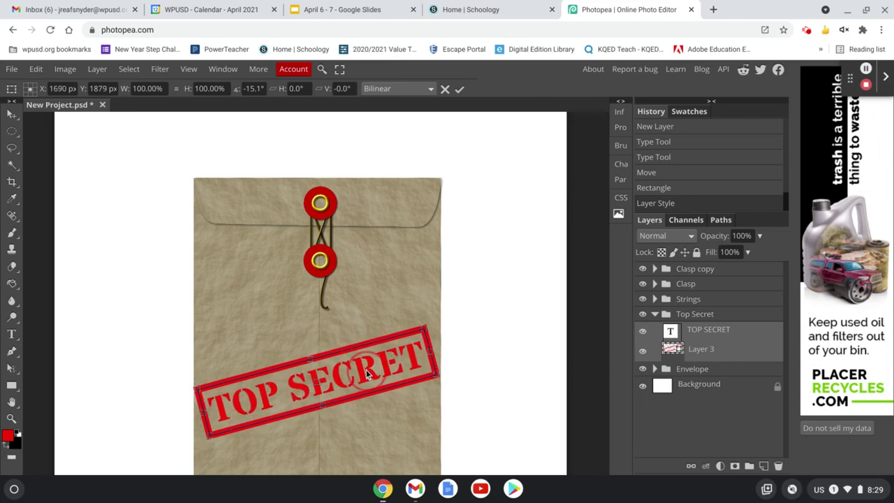
Lower the opacity of the TOP SECRET text and its frame to 81%, and select the Background layer.
left_click(722, 236)
left_click_drag(720, 236, 706, 251)
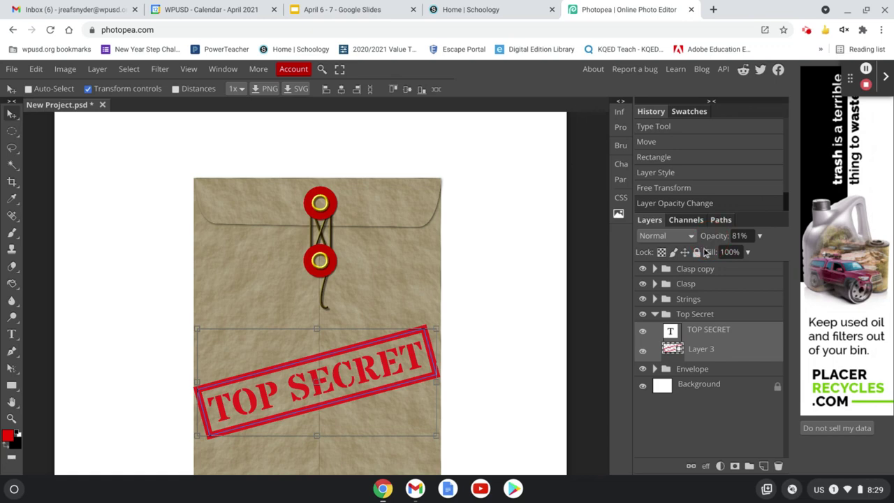
left_click(692, 389)
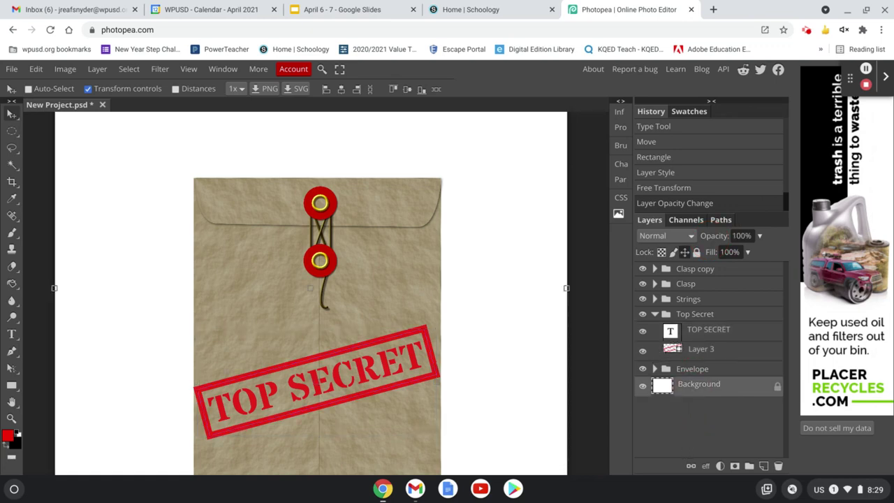
View the JPG export settings for the envelope image and close them without saving.
left_click(14, 70)
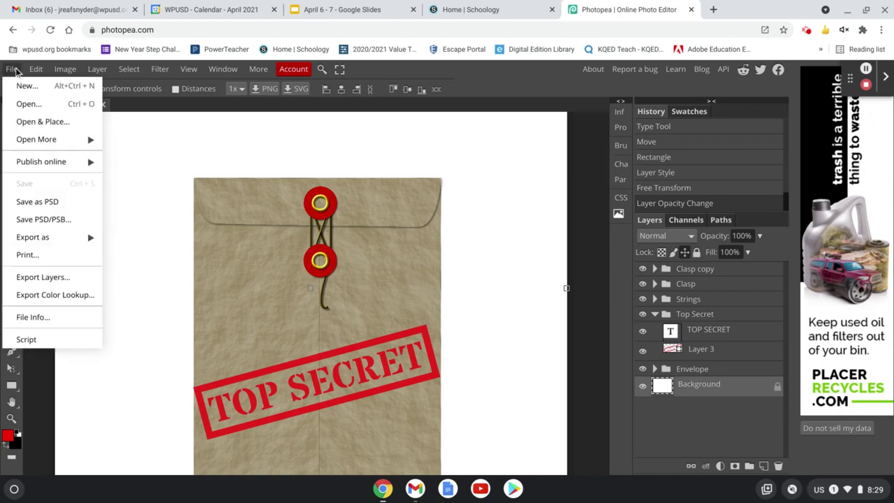
mouse_move(43, 239)
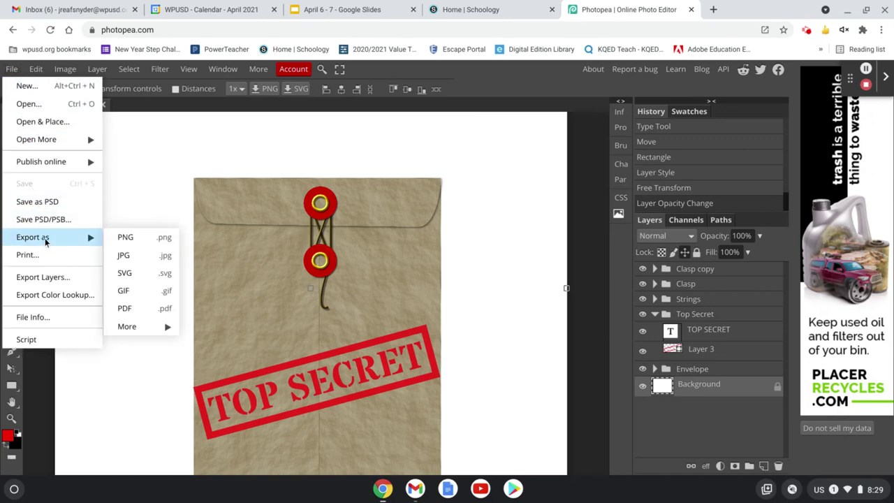
left_click(152, 258)
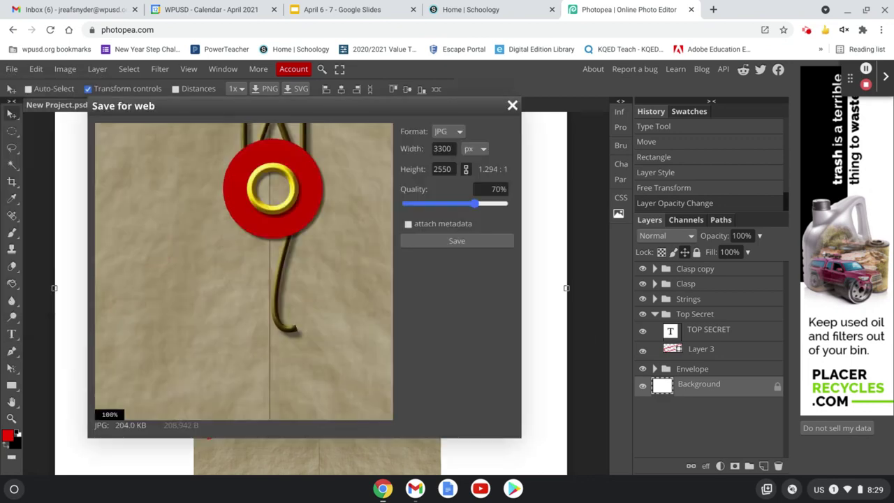
left_click(512, 106)
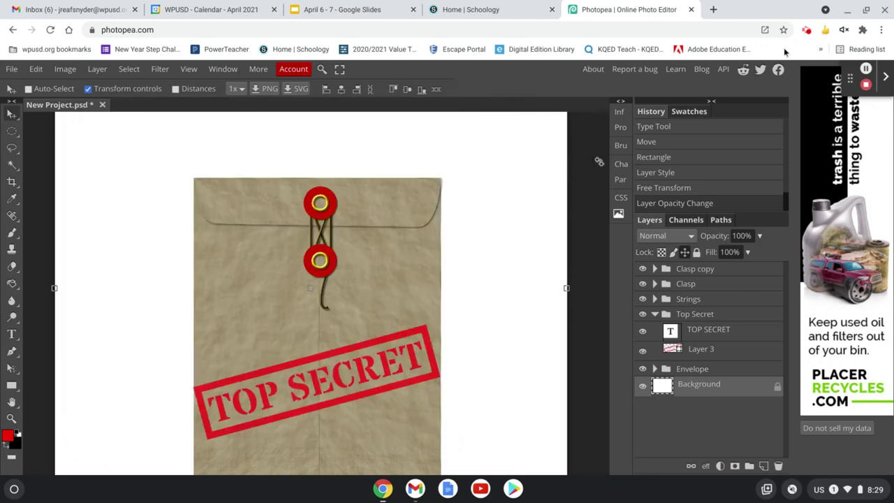